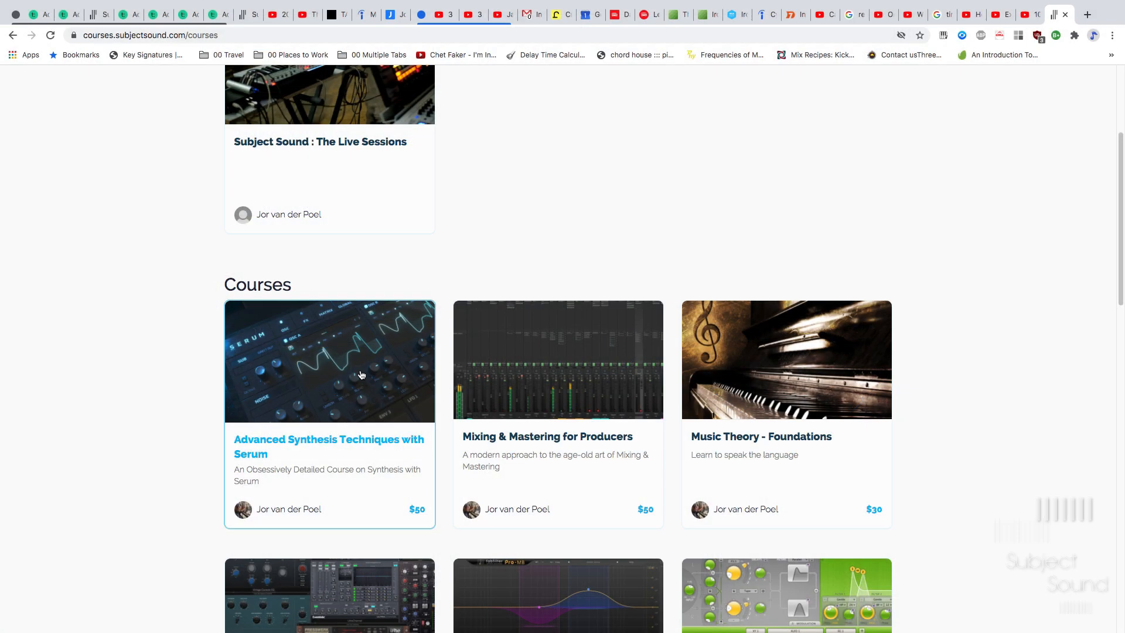
- Open the Advanced Synthesis Techniques with Serum course page and scroll through its lesson list
{"action": "left_click", "coordinate": [357, 373]}
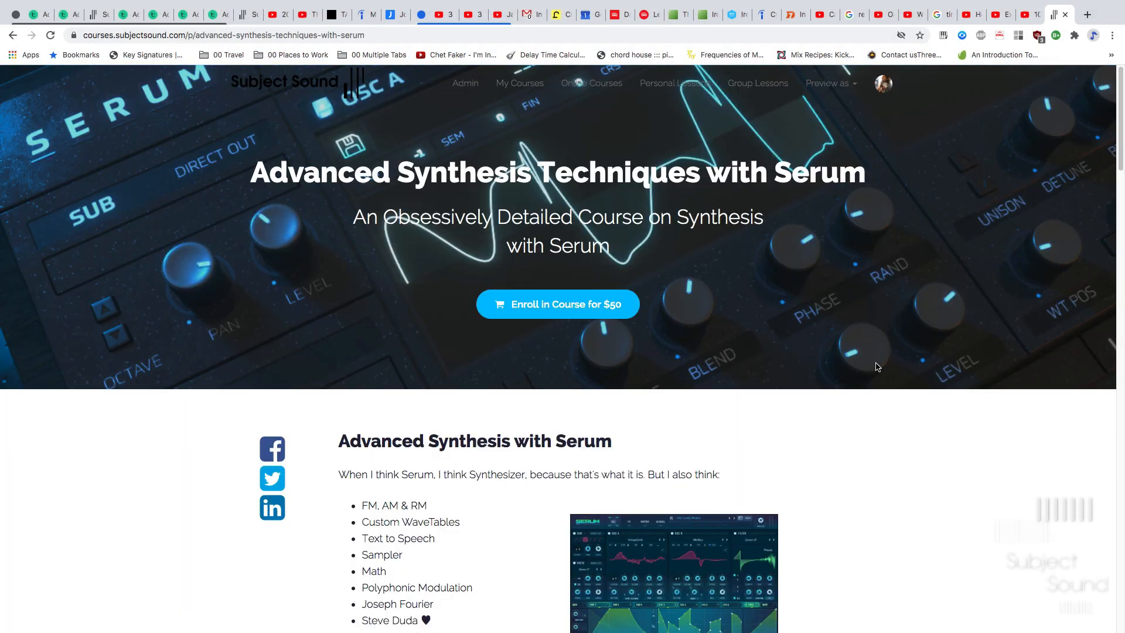
{"action": "left_click_drag", "start_coordinate": [1119, 158], "coordinate": [1096, 509]}
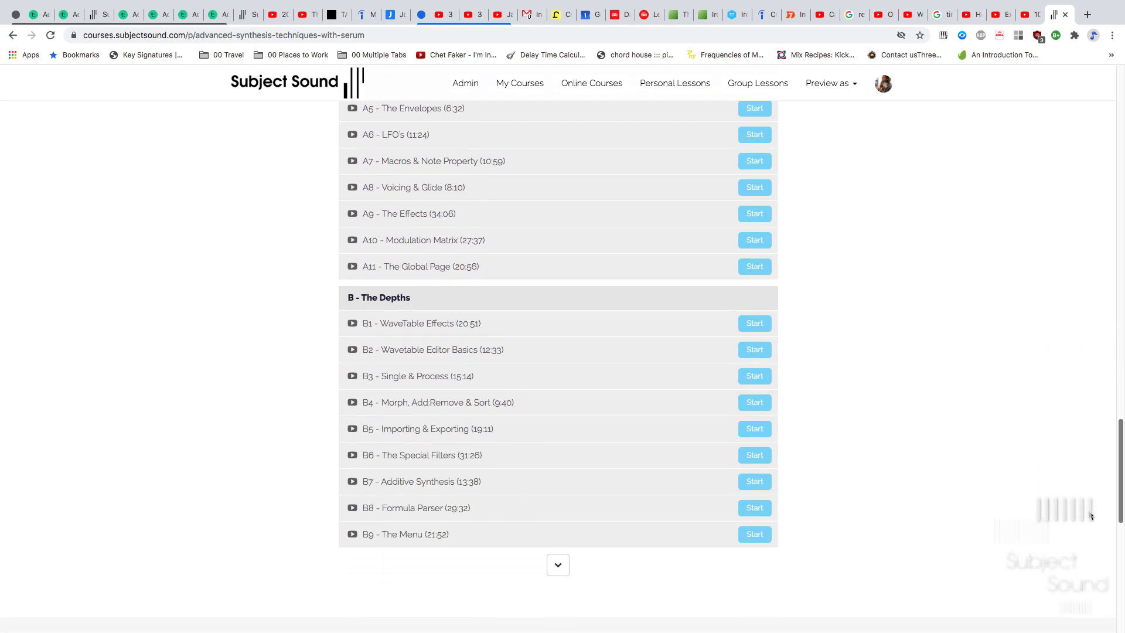
{"action": "left_click", "coordinate": [557, 494]}
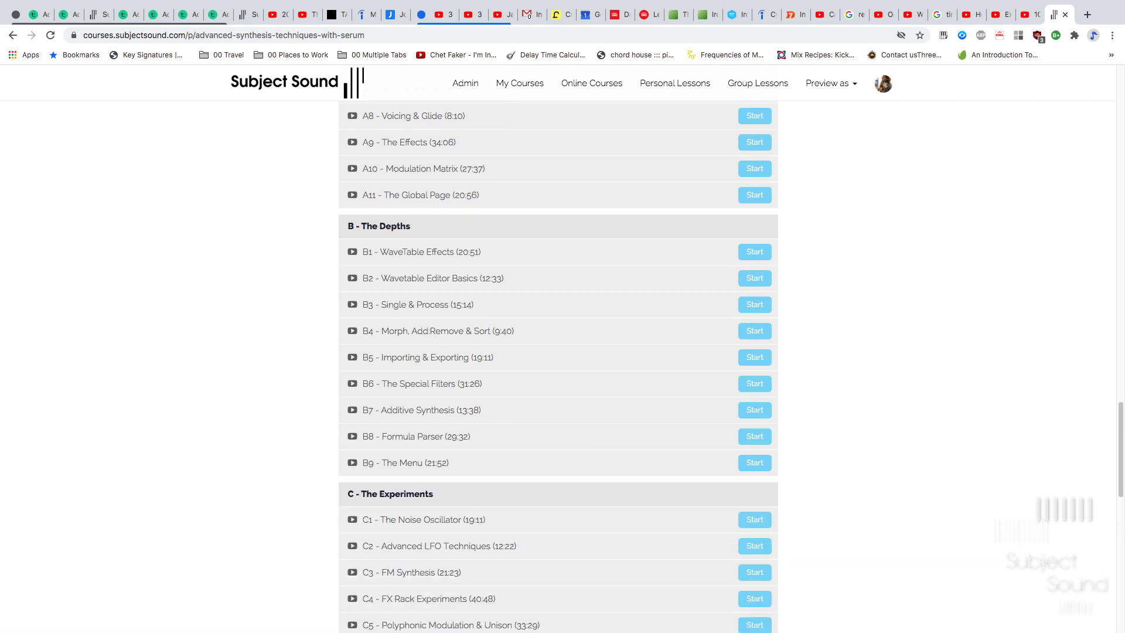
{"action": "left_click_drag", "start_coordinate": [1113, 420], "coordinate": [1107, 504]}
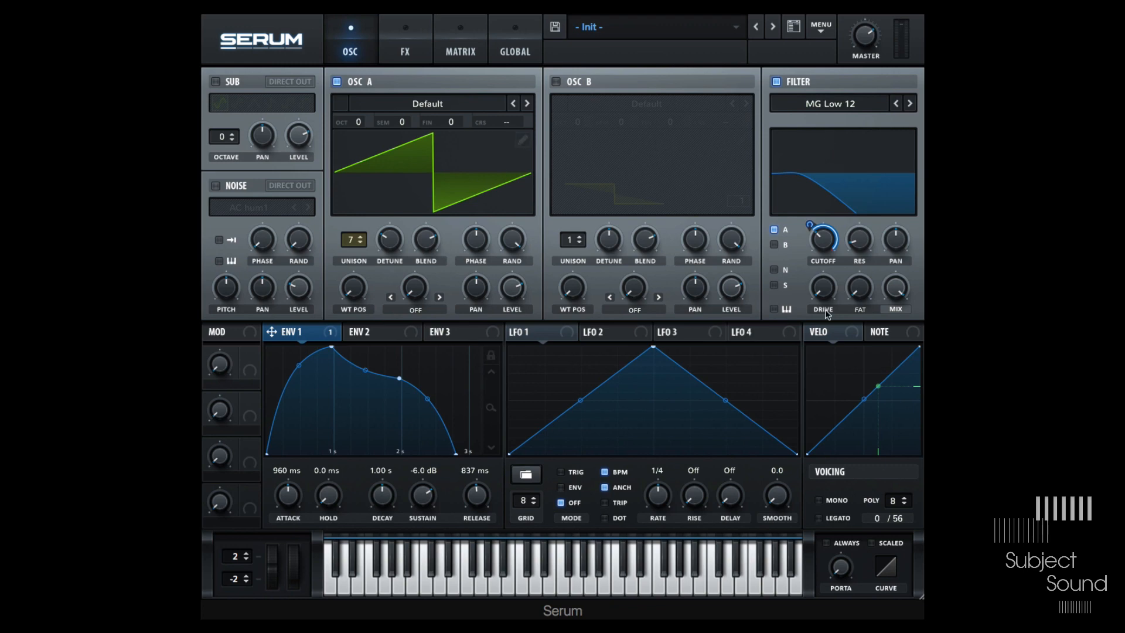
- Lock the Osc A unison detune and filter cutoff parameters
{"action": "right_click", "coordinate": [824, 245]}
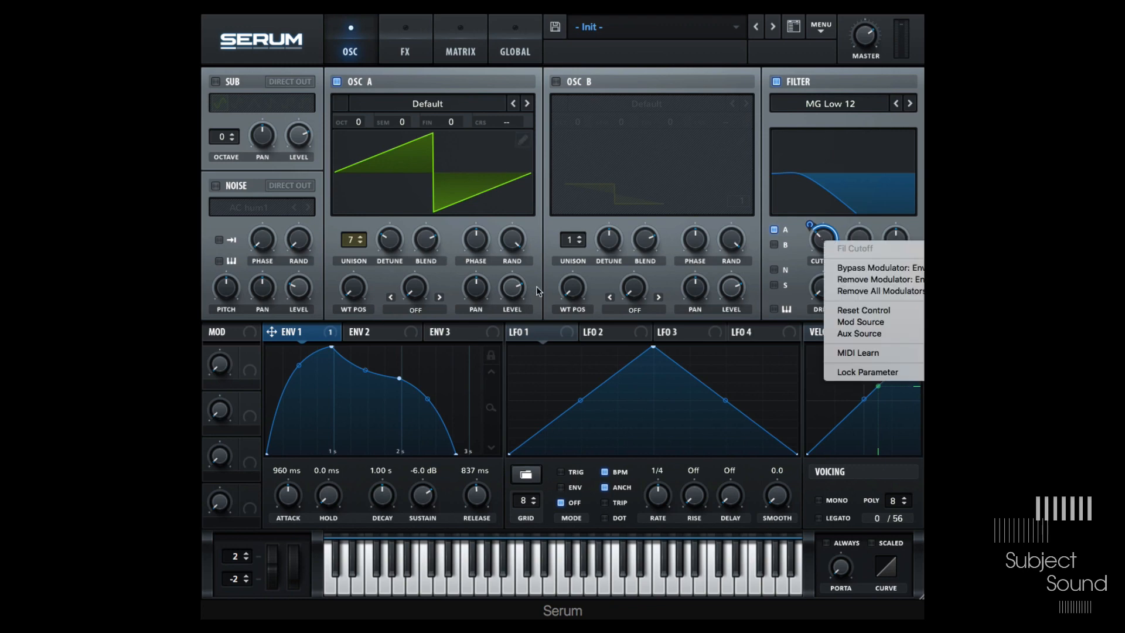
{"action": "right_click", "coordinate": [391, 244]}
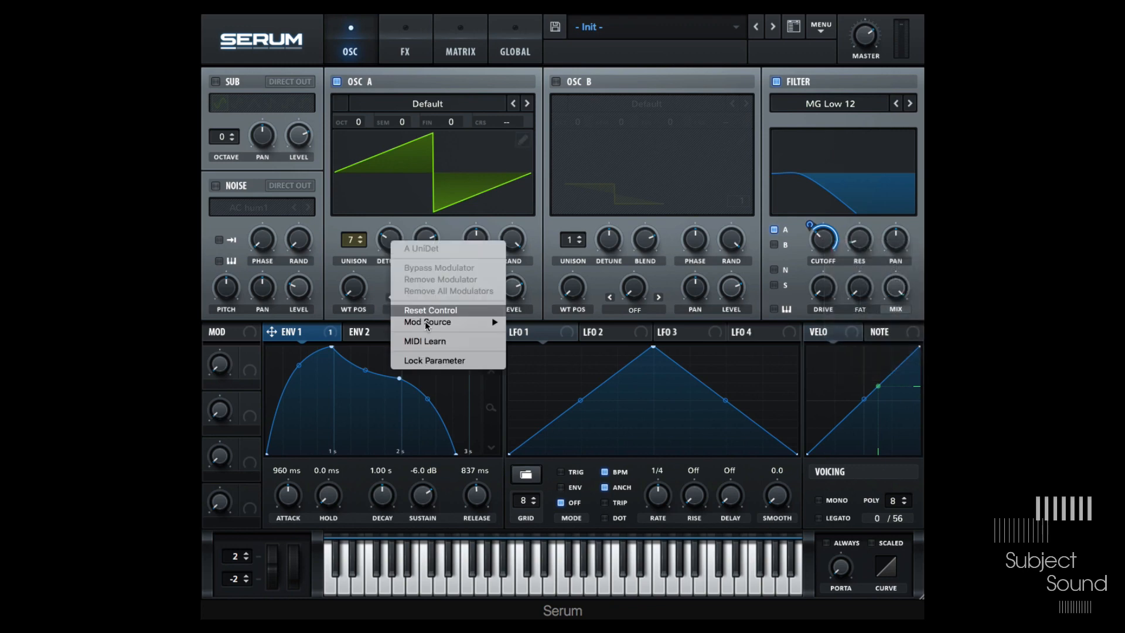
{"action": "left_click", "coordinate": [447, 362]}
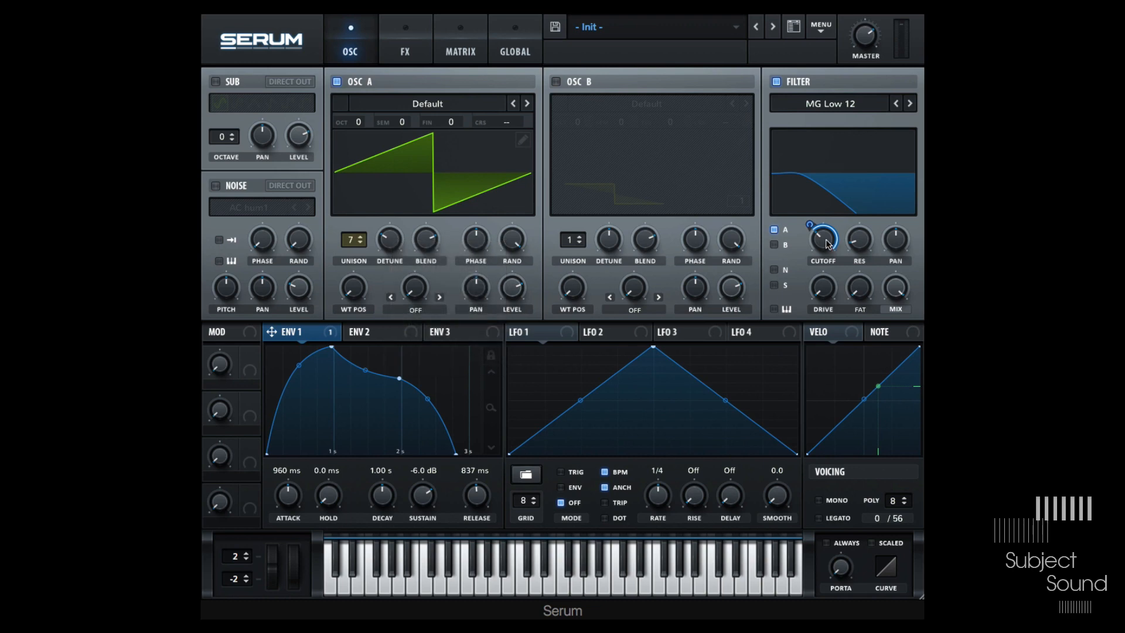
{"action": "right_click", "coordinate": [828, 245]}
{"action": "left_click", "coordinate": [852, 373]}
- Enable the Noise oscillator and lock the Osc A, Noise and Filter modules
{"action": "right_click", "coordinate": [360, 81]}
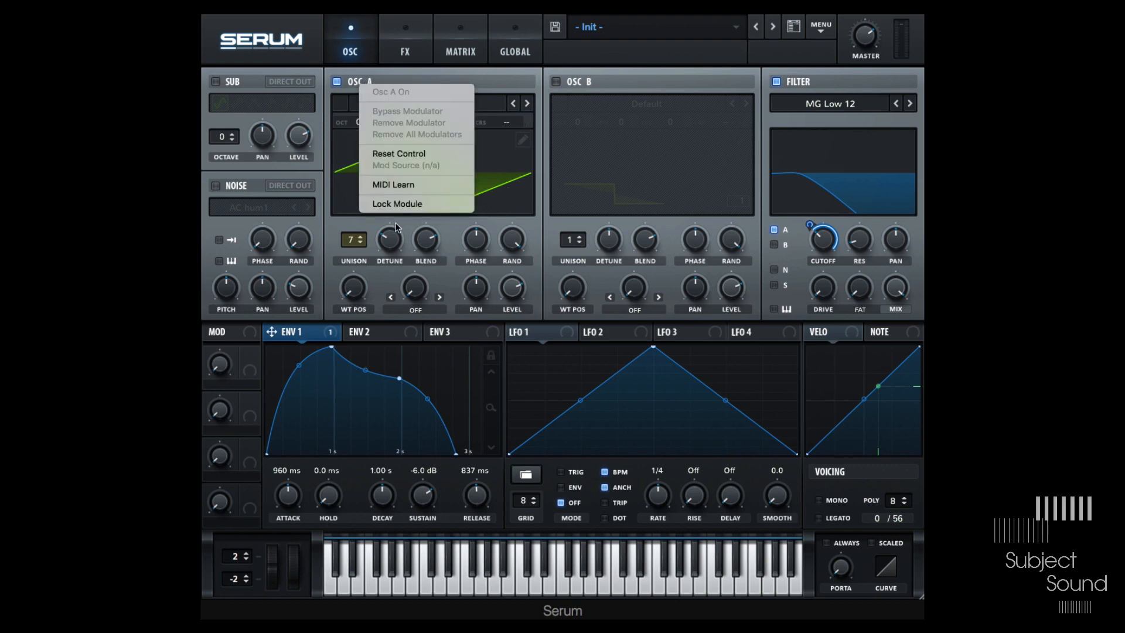
{"action": "left_click", "coordinate": [411, 202]}
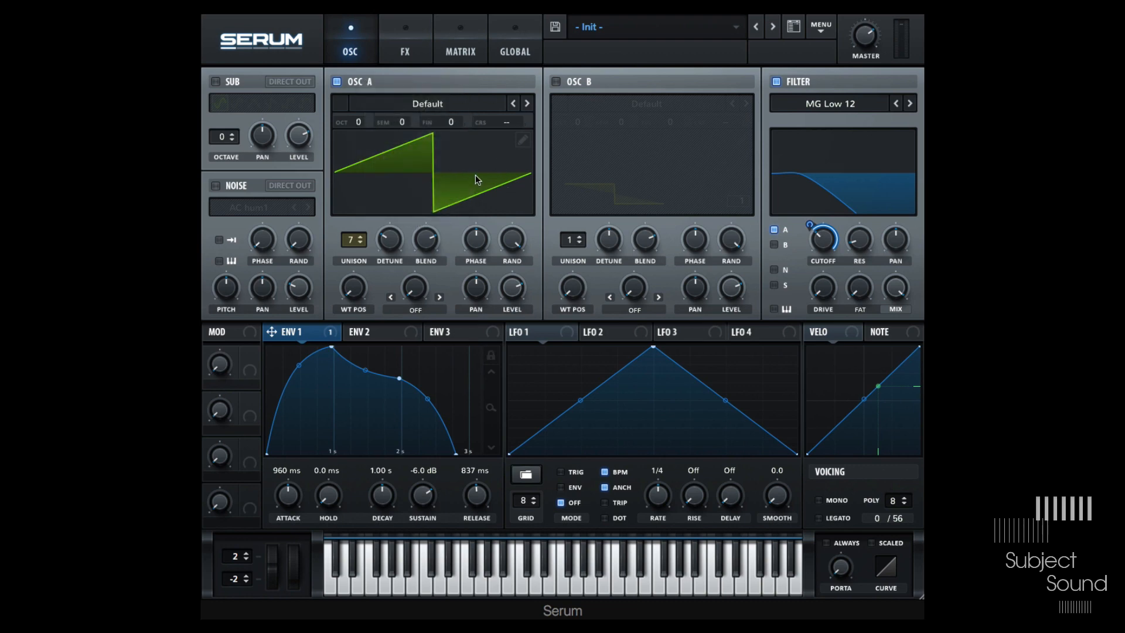
{"action": "left_click", "coordinate": [223, 185]}
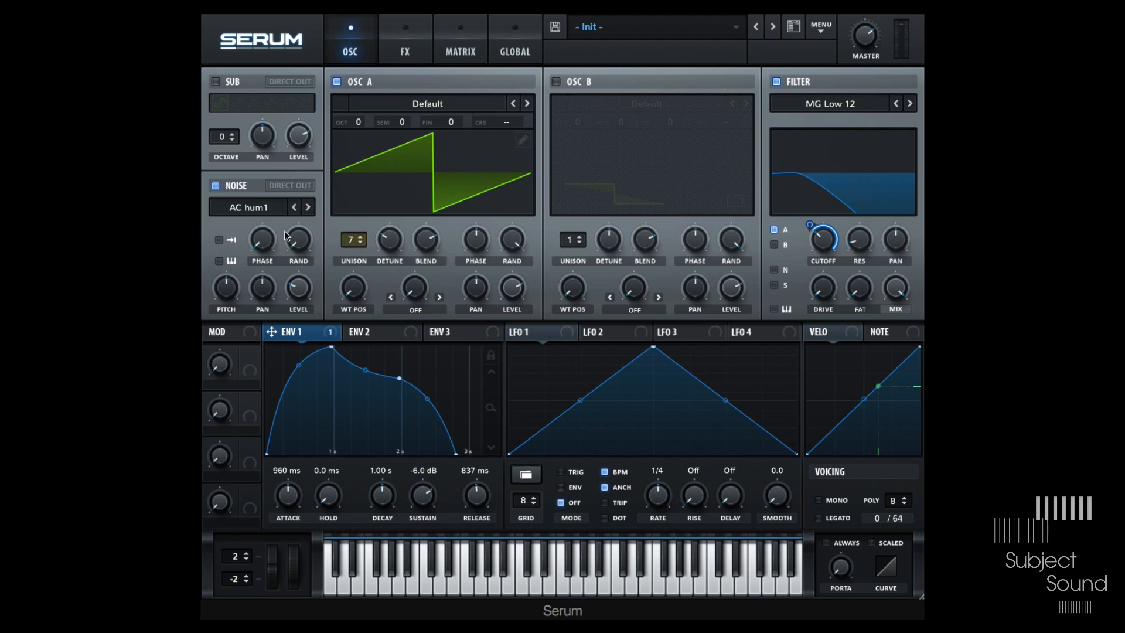
{"action": "right_click", "coordinate": [244, 188]}
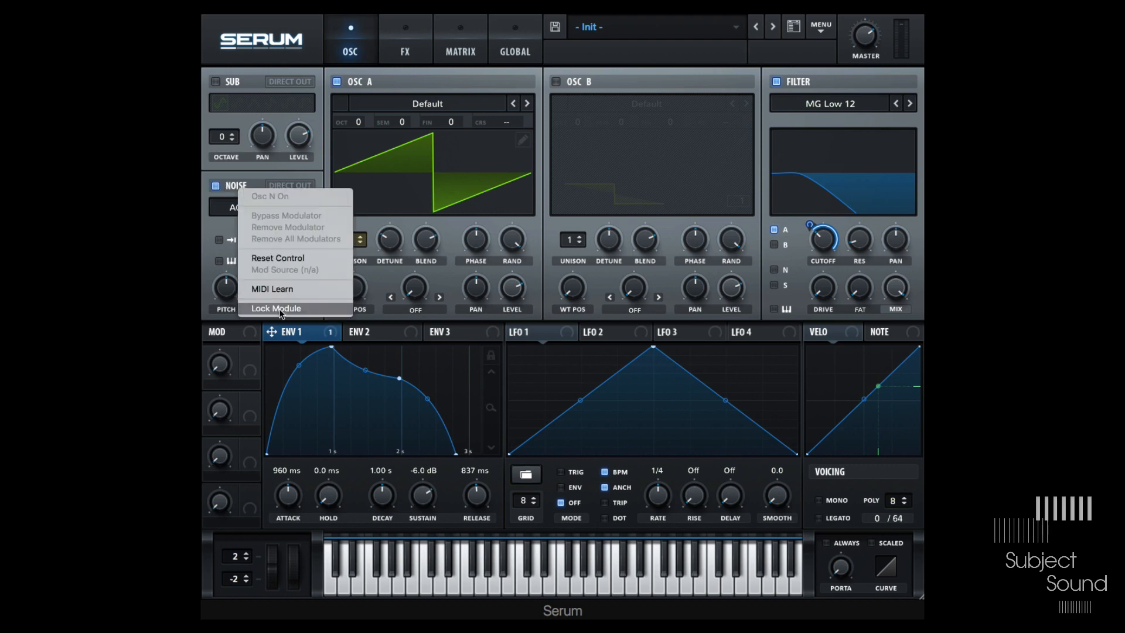
{"action": "left_click", "coordinate": [257, 309]}
{"action": "right_click", "coordinate": [812, 83]}
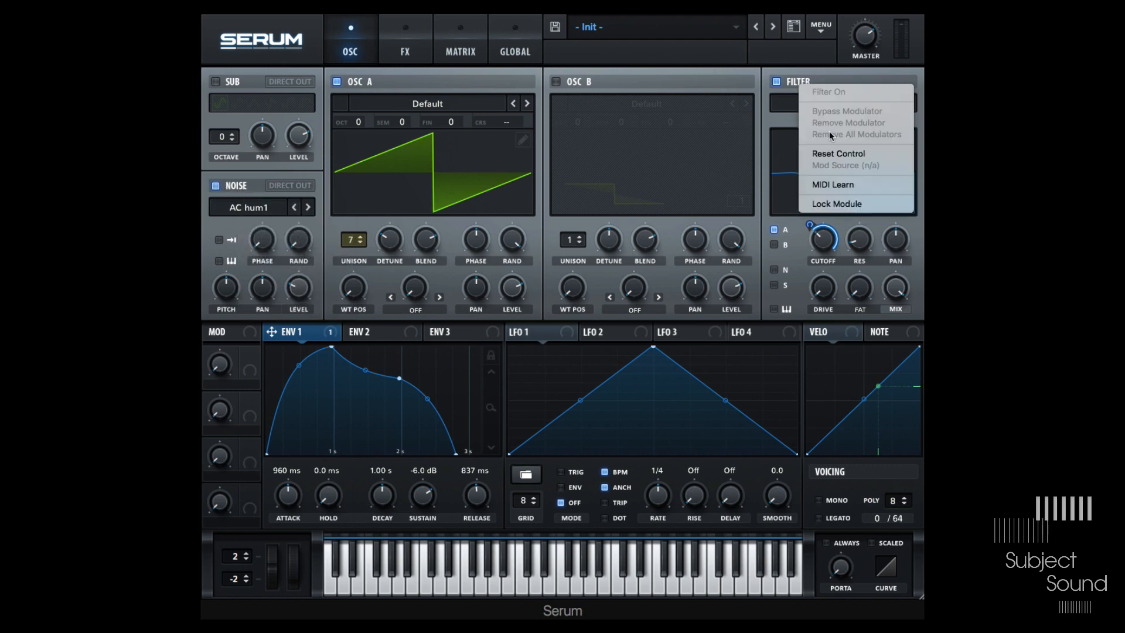
{"action": "left_click", "coordinate": [858, 203]}
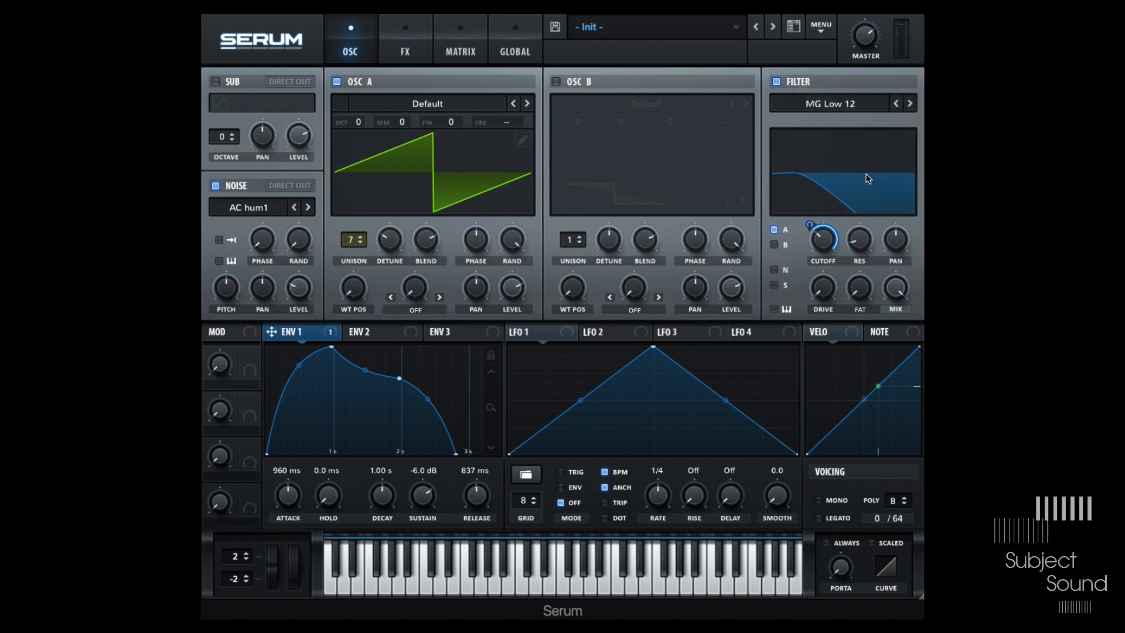
- Load the next preset and open the FX page
{"action": "left_click", "coordinate": [773, 27]}
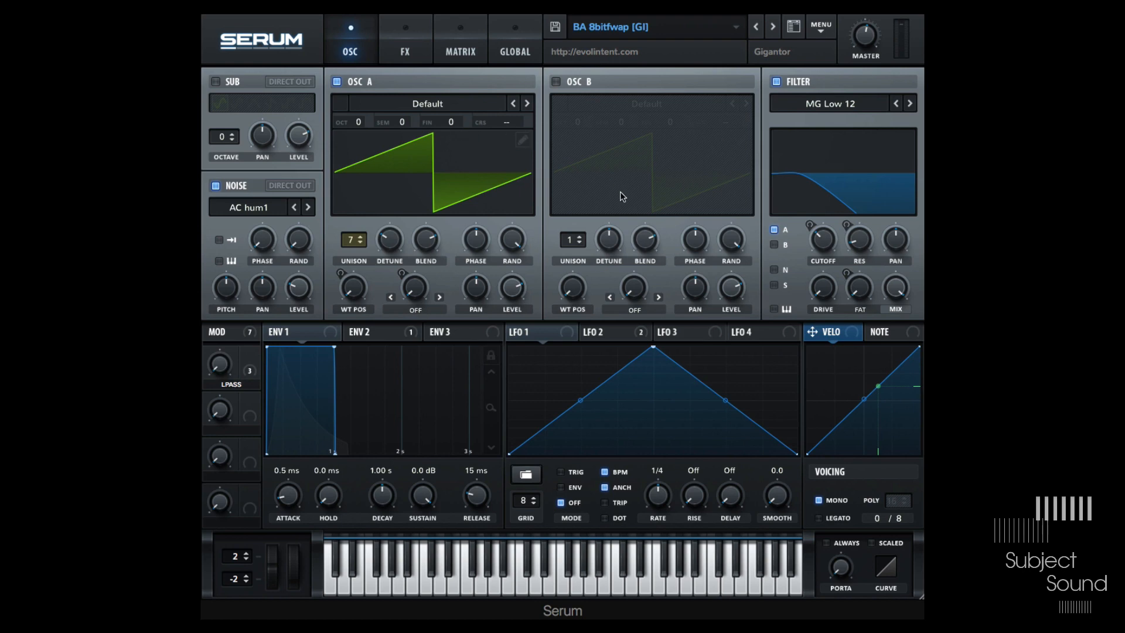
{"action": "left_click", "coordinate": [421, 42]}
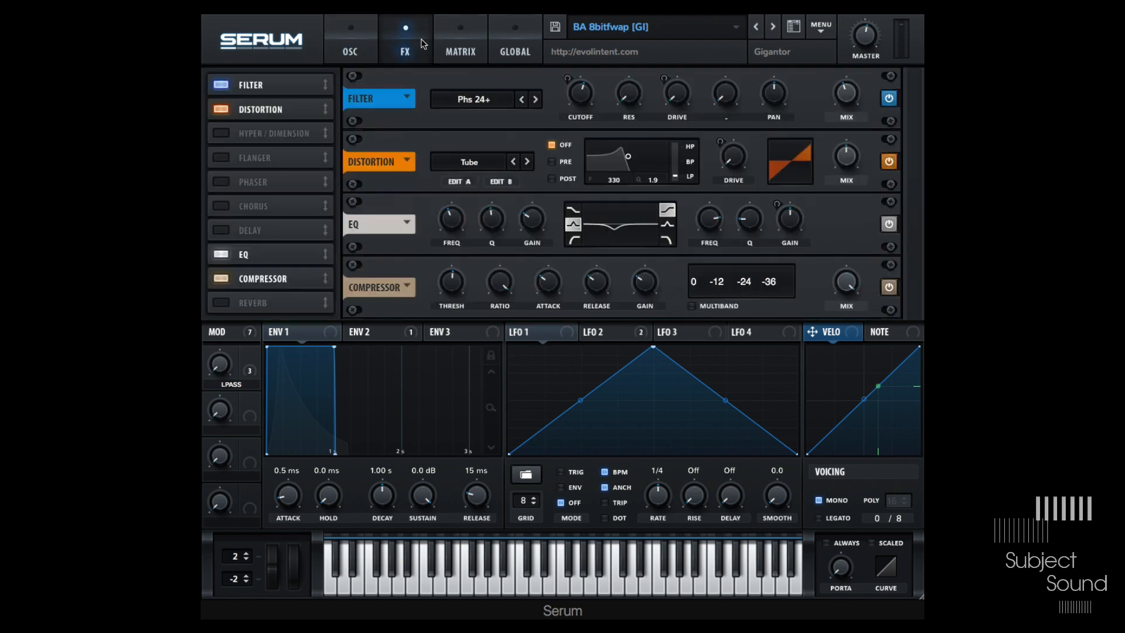
- Toggle the Lock Effect Rack option in the main menu
{"action": "left_click", "coordinate": [822, 28]}
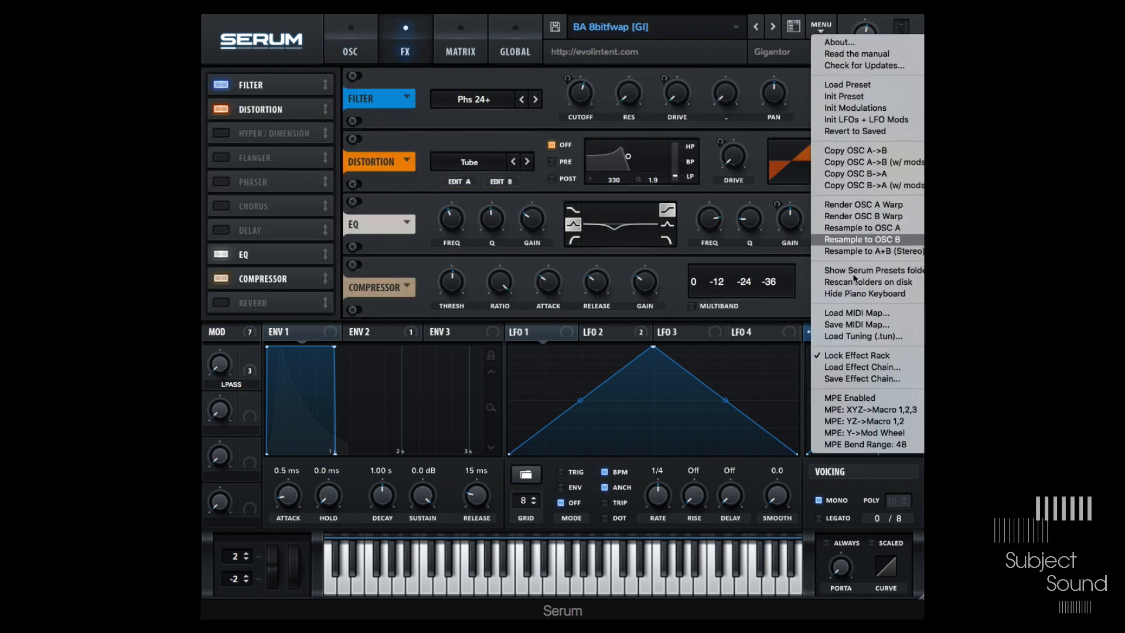
{"action": "left_click", "coordinate": [858, 354]}
{"action": "left_click", "coordinate": [822, 28]}
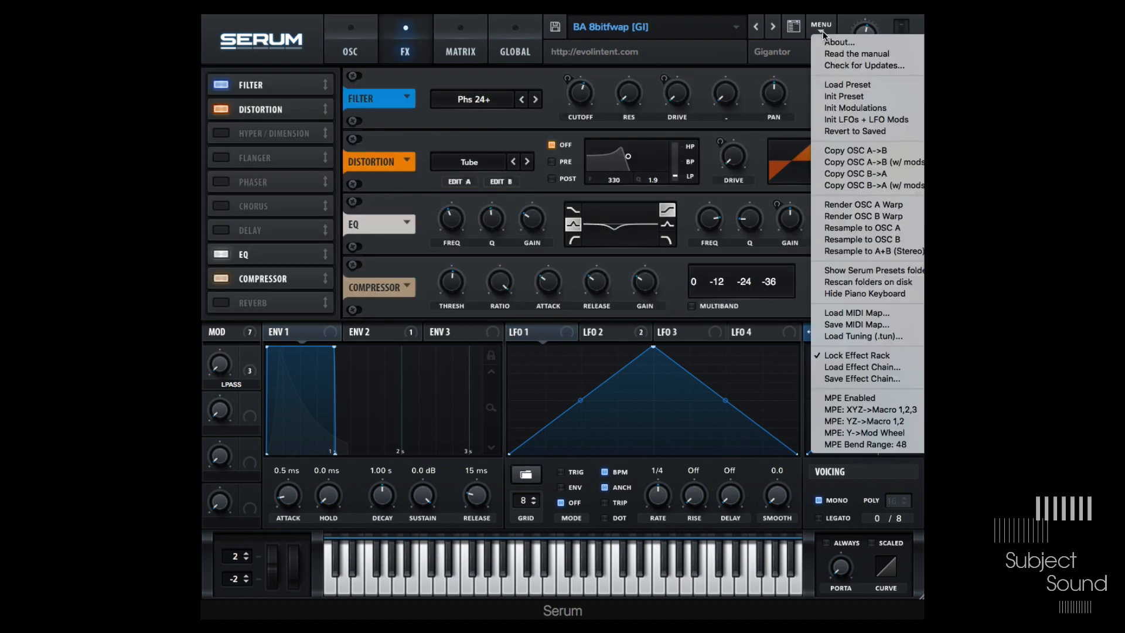
{"action": "left_click", "coordinate": [845, 354]}
{"action": "left_click", "coordinate": [815, 30]}
{"action": "left_click", "coordinate": [875, 355]}
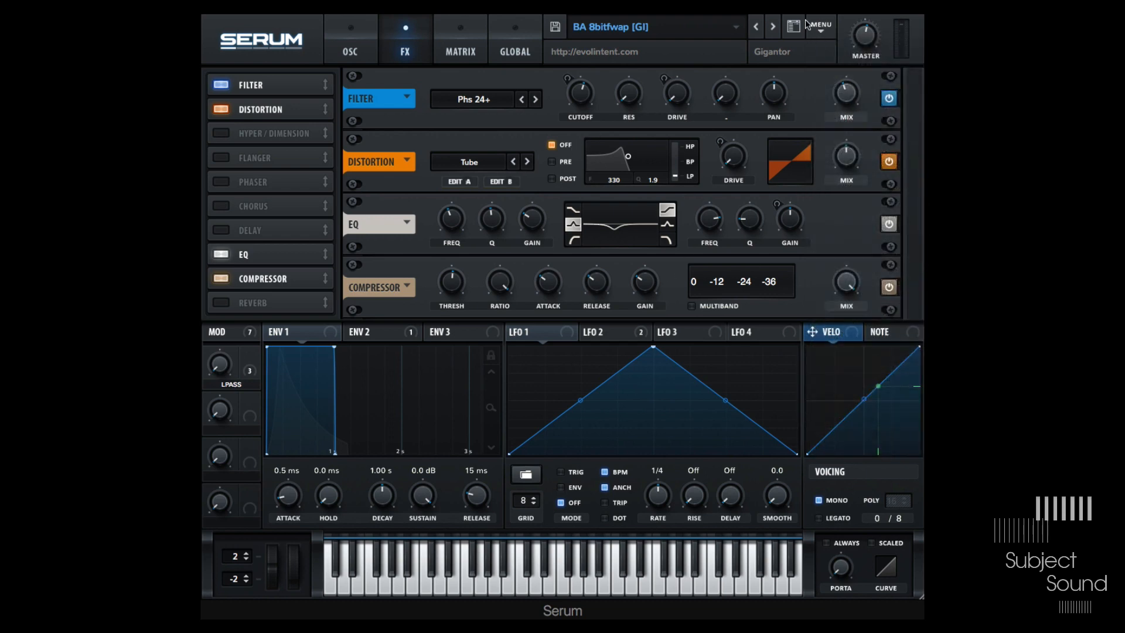
- Step forward through several presets to compare the effect rack
{"action": "left_click", "coordinate": [771, 27]}
{"action": "left_click", "coordinate": [772, 27]}
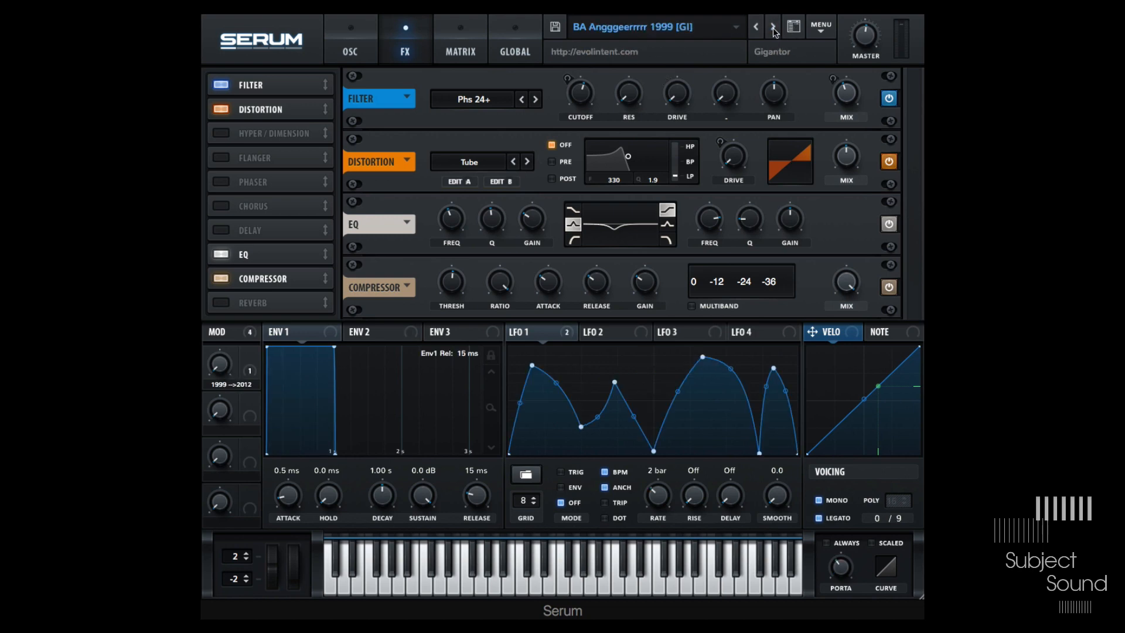
{"action": "left_click", "coordinate": [772, 27]}
{"action": "left_click", "coordinate": [772, 27]}
{"action": "left_click", "coordinate": [772, 27]}
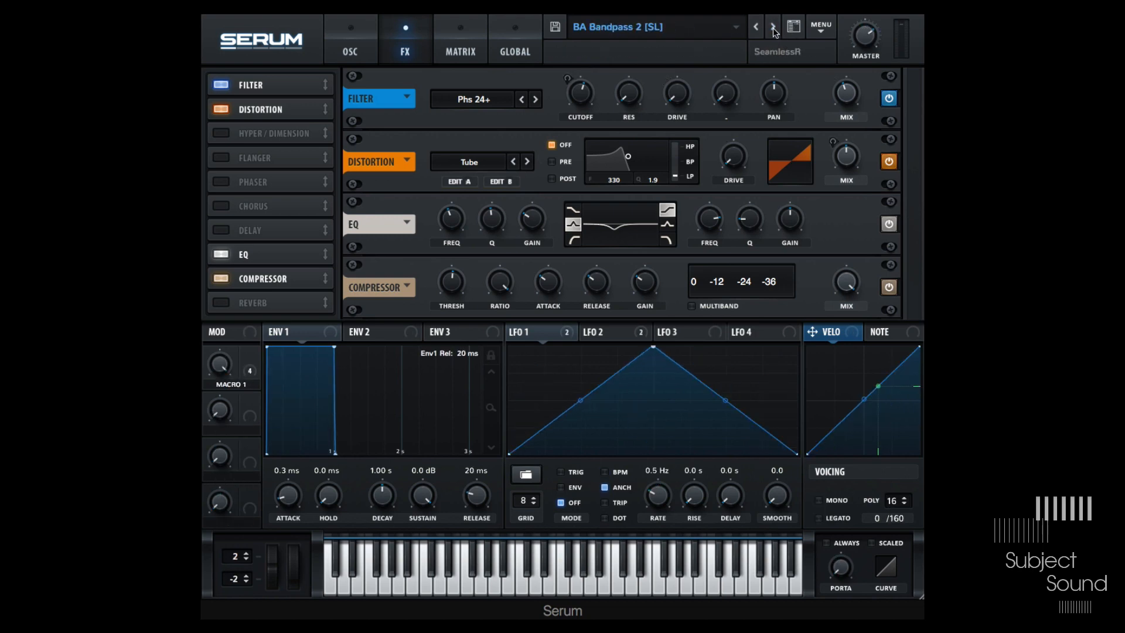
{"action": "left_click", "coordinate": [771, 27]}
{"action": "left_click", "coordinate": [772, 27]}
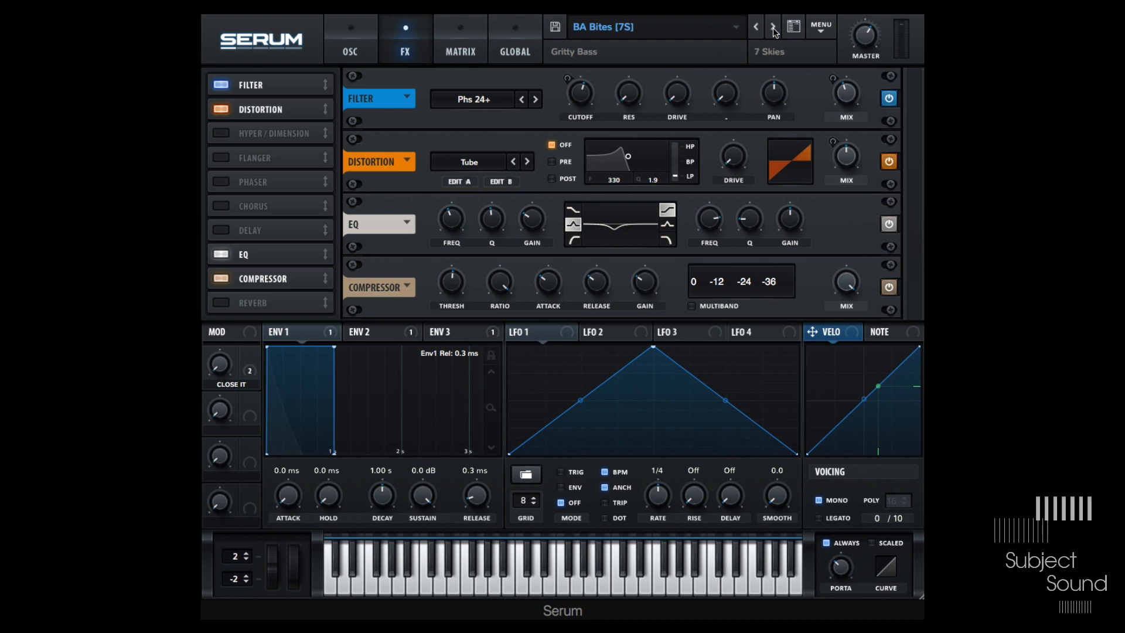
- Open the modulation matrix and sort its routings by source
{"action": "left_click", "coordinate": [460, 54]}
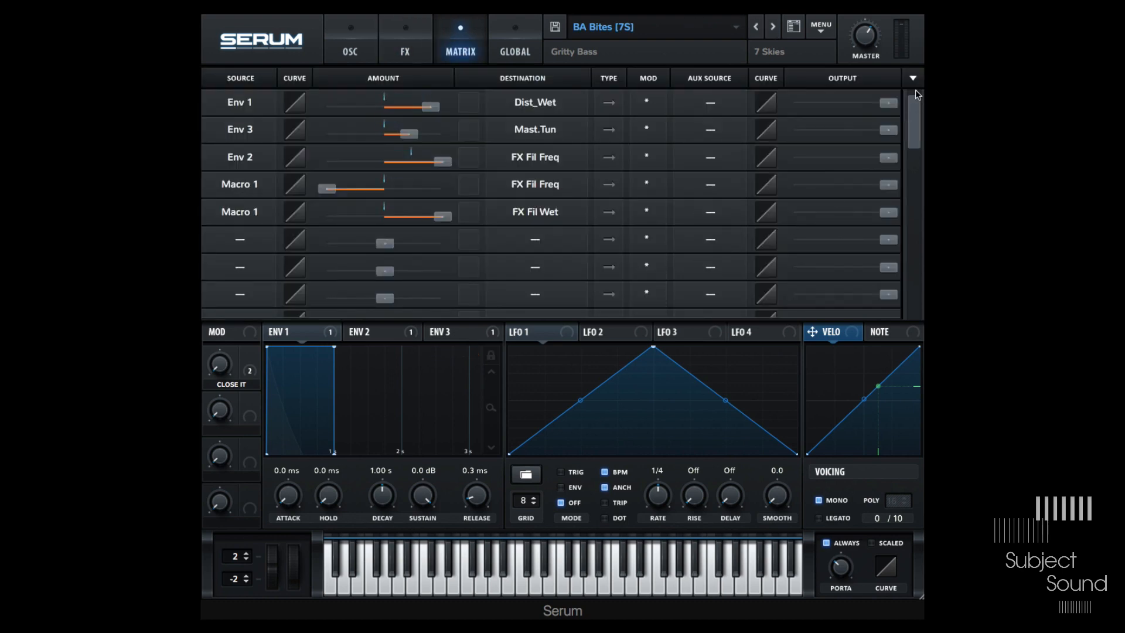
{"action": "left_click", "coordinate": [912, 78]}
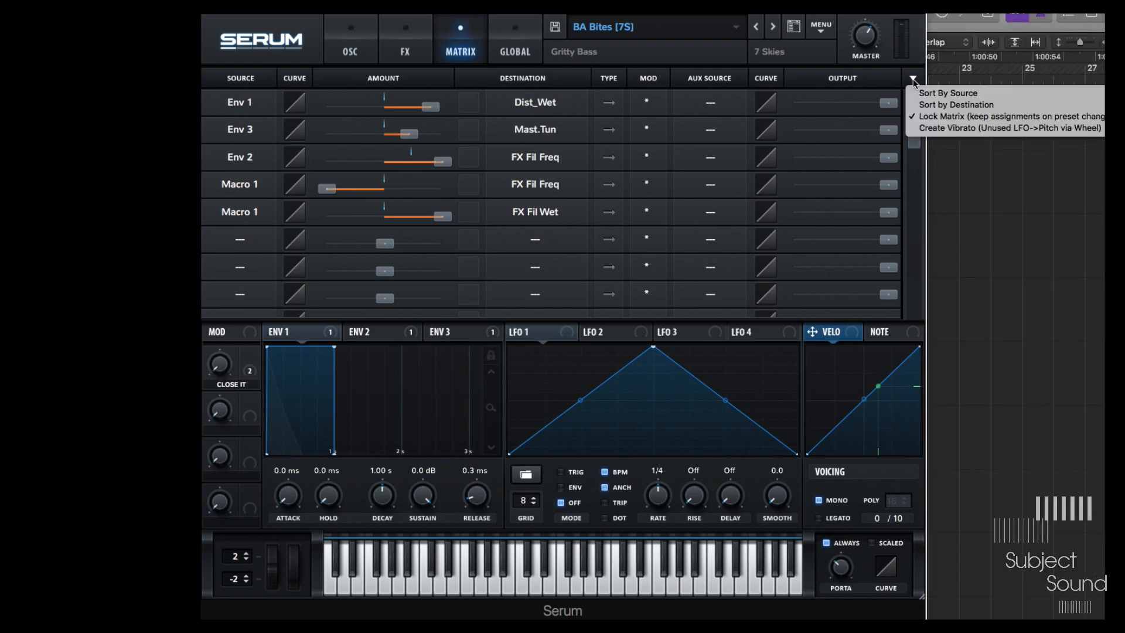
{"action": "left_click", "coordinate": [964, 118]}
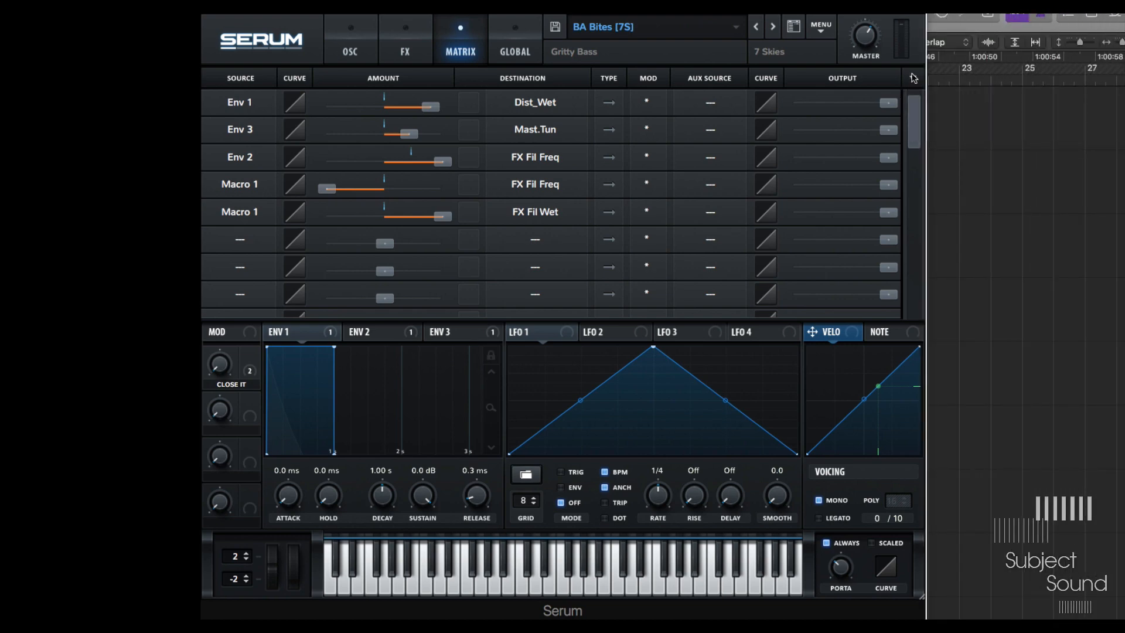
{"action": "left_click", "coordinate": [912, 78]}
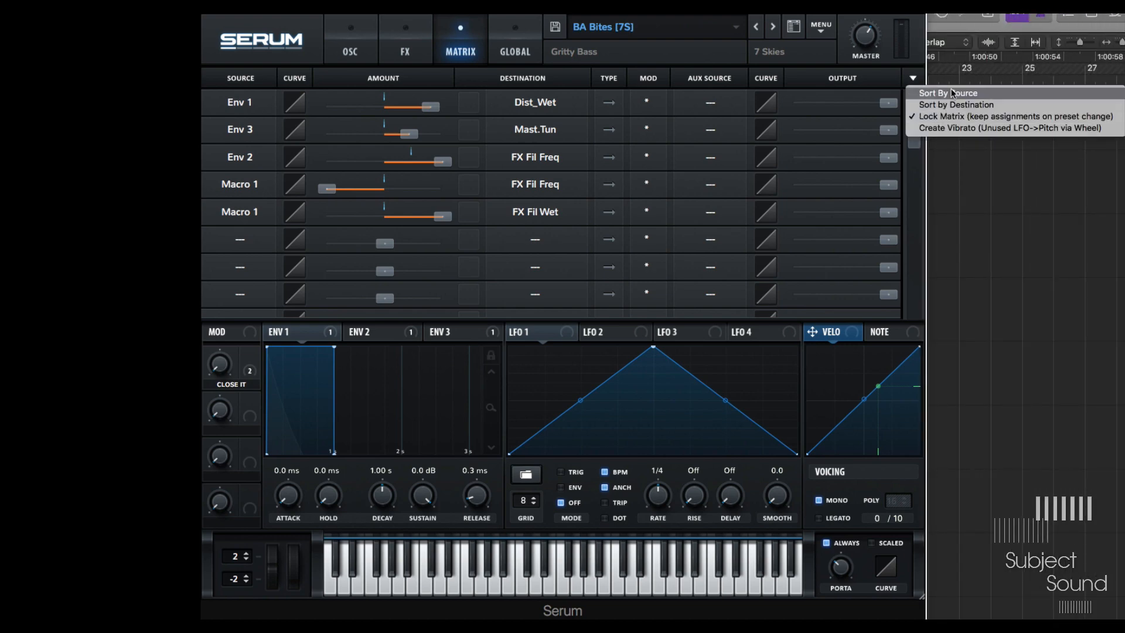
{"action": "left_click", "coordinate": [952, 93]}
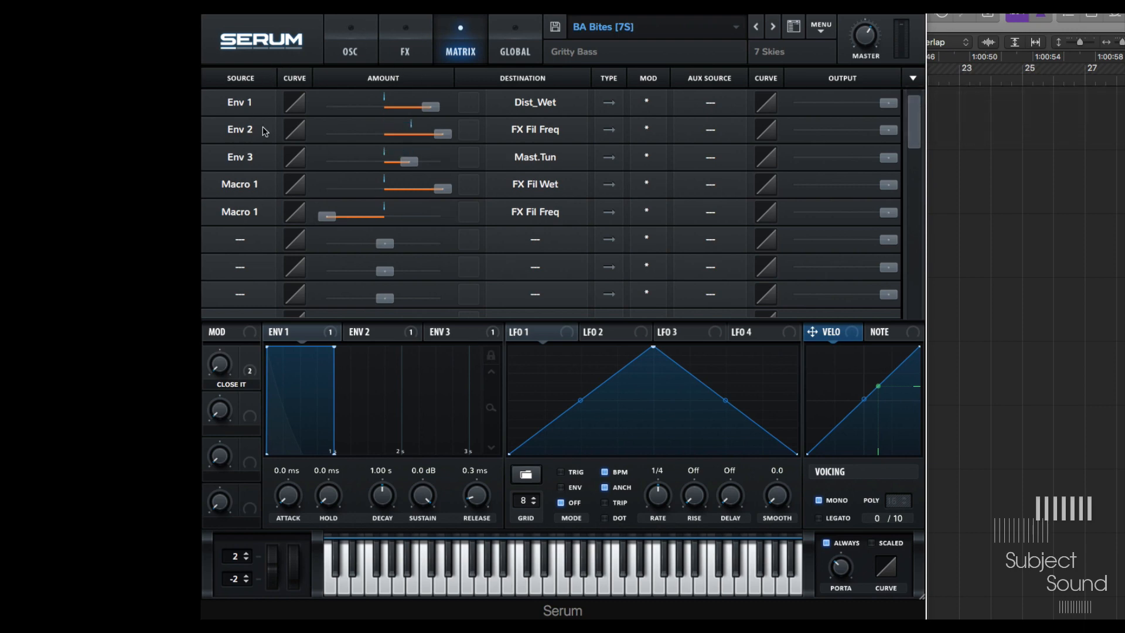
- Turn off the matrix's Lock Matrix option
{"action": "left_click", "coordinate": [912, 77]}
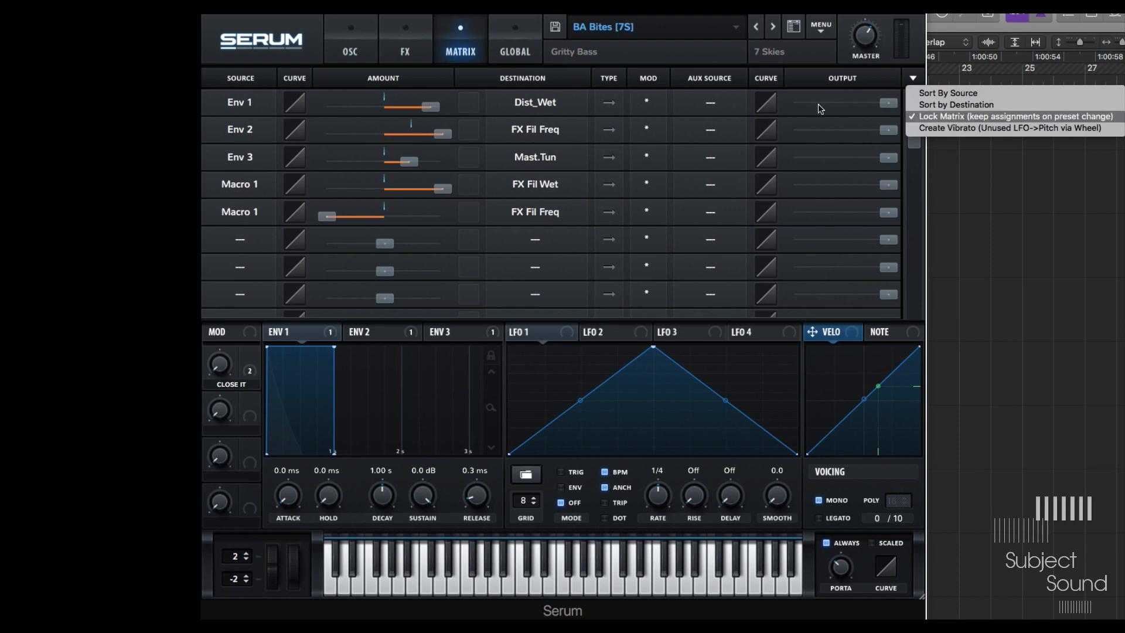
{"action": "left_click", "coordinate": [952, 117]}
- Add a matrix routing from Env 2 to Noise Fine with a small positive amount
{"action": "left_click_drag", "start_coordinate": [376, 338], "coordinate": [240, 239]}
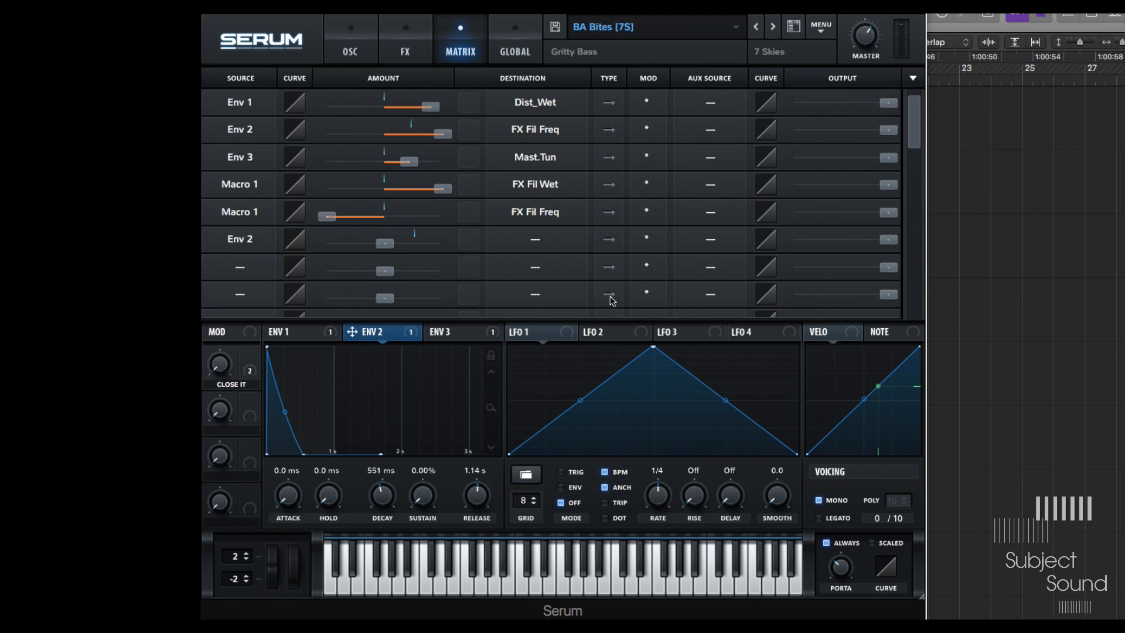
{"action": "left_click", "coordinate": [536, 237]}
{"action": "mouse_move", "coordinate": [552, 273]}
{"action": "left_click", "coordinate": [643, 302]}
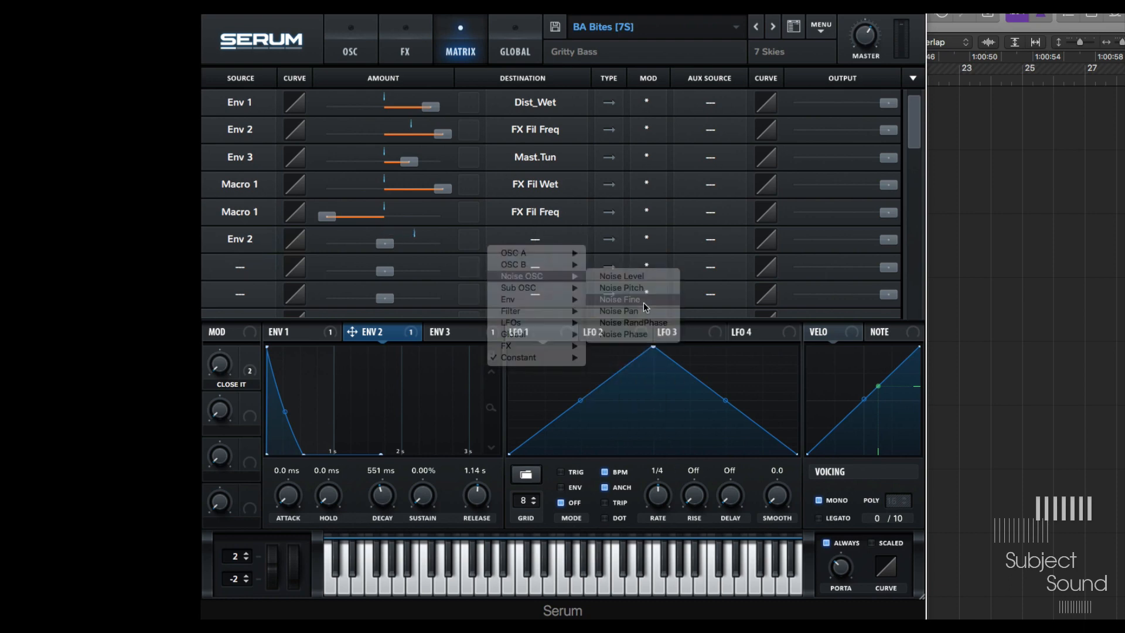
{"action": "left_click_drag", "start_coordinate": [385, 243], "coordinate": [413, 243]}
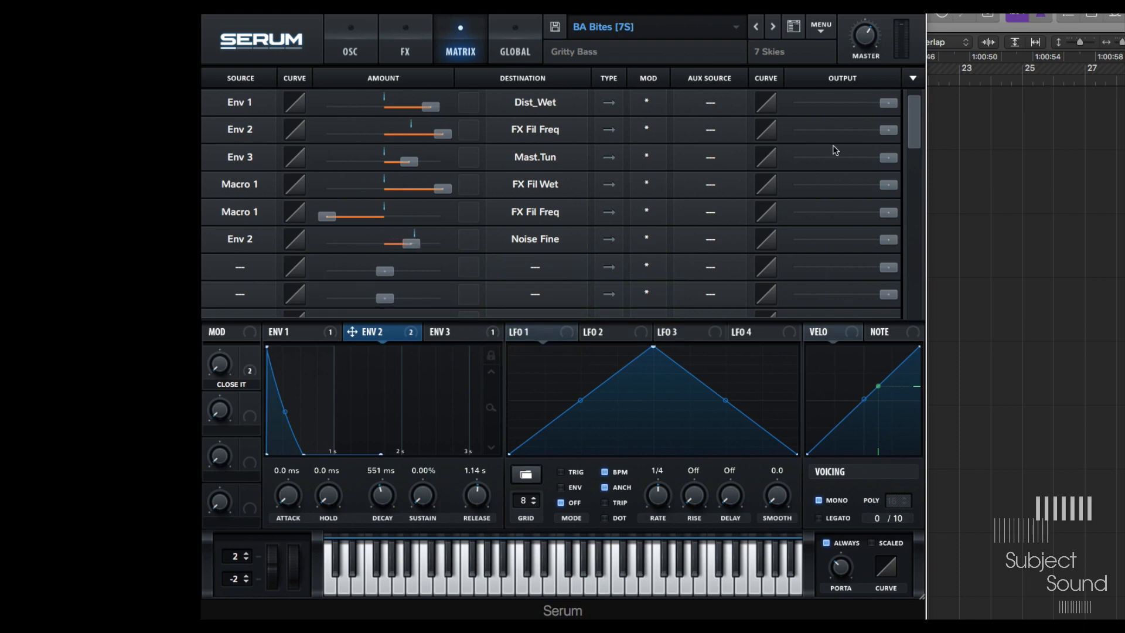
- Enable Lock Matrix and step forward through several presets
{"action": "left_click", "coordinate": [913, 77]}
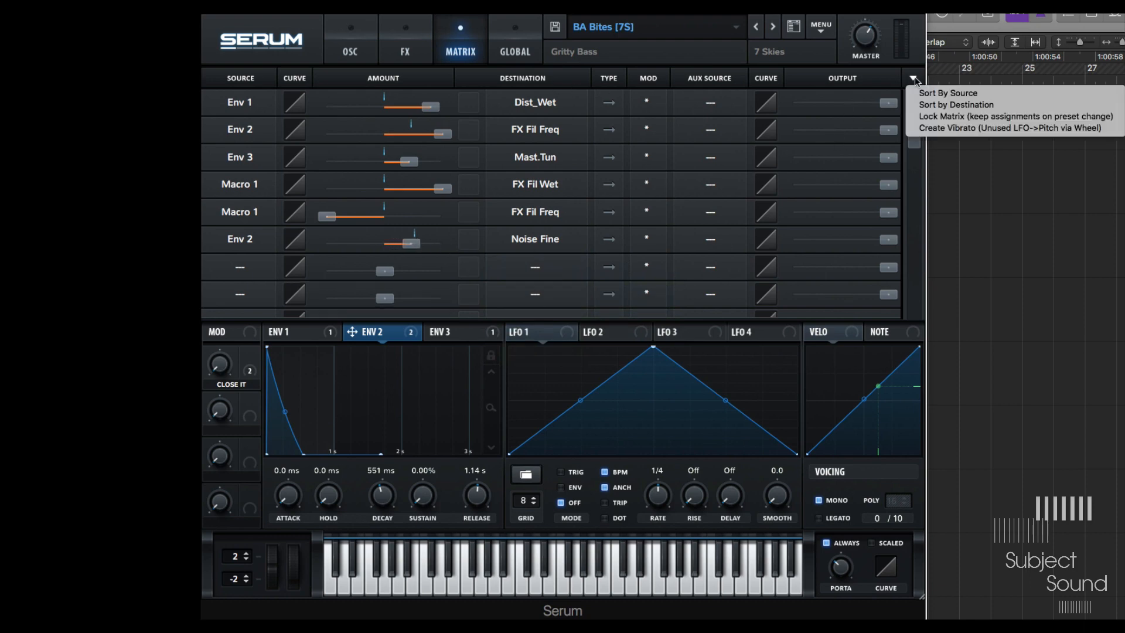
{"action": "left_click", "coordinate": [959, 117]}
{"action": "left_click", "coordinate": [773, 26]}
{"action": "left_click", "coordinate": [775, 27]}
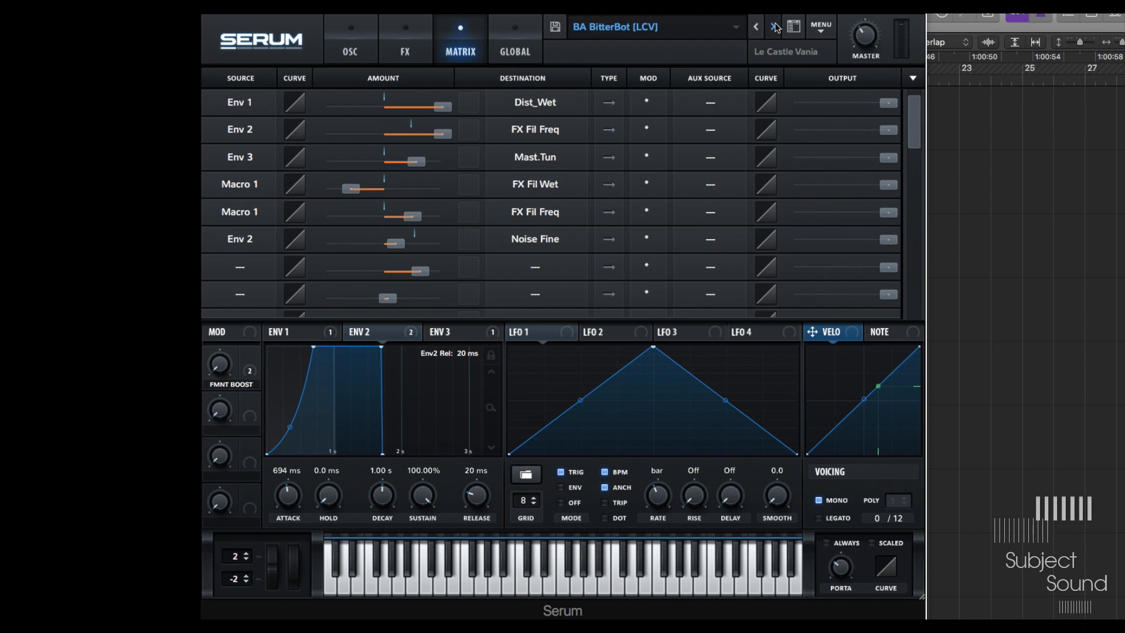
{"action": "left_click", "coordinate": [775, 26]}
{"action": "left_click", "coordinate": [774, 26]}
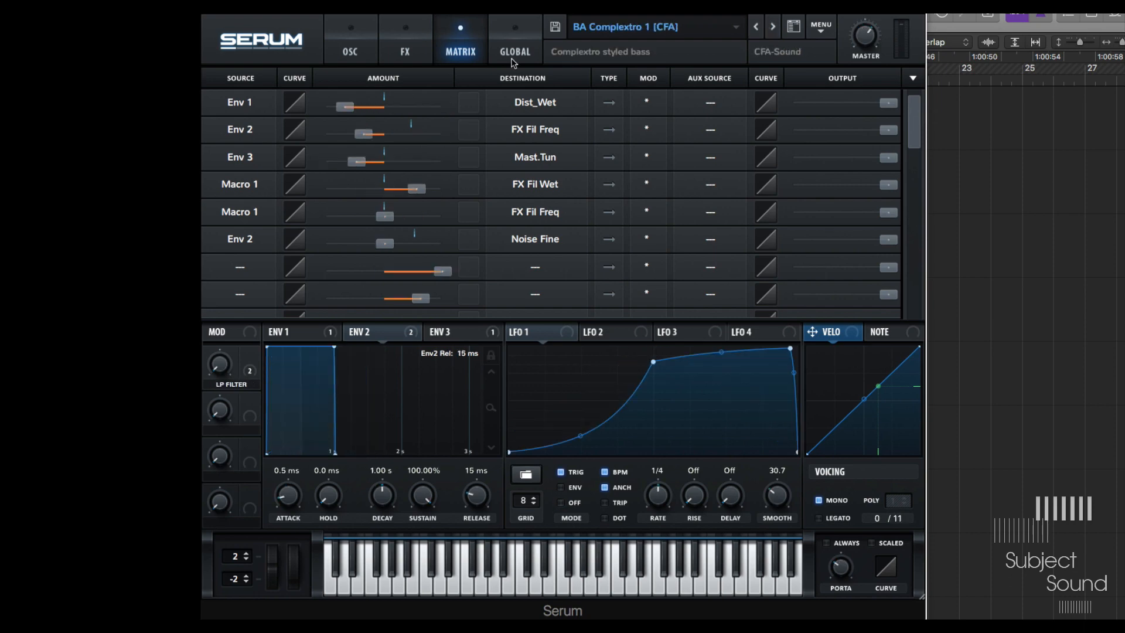
{"action": "left_click", "coordinate": [774, 27]}
{"action": "left_click", "coordinate": [774, 26]}
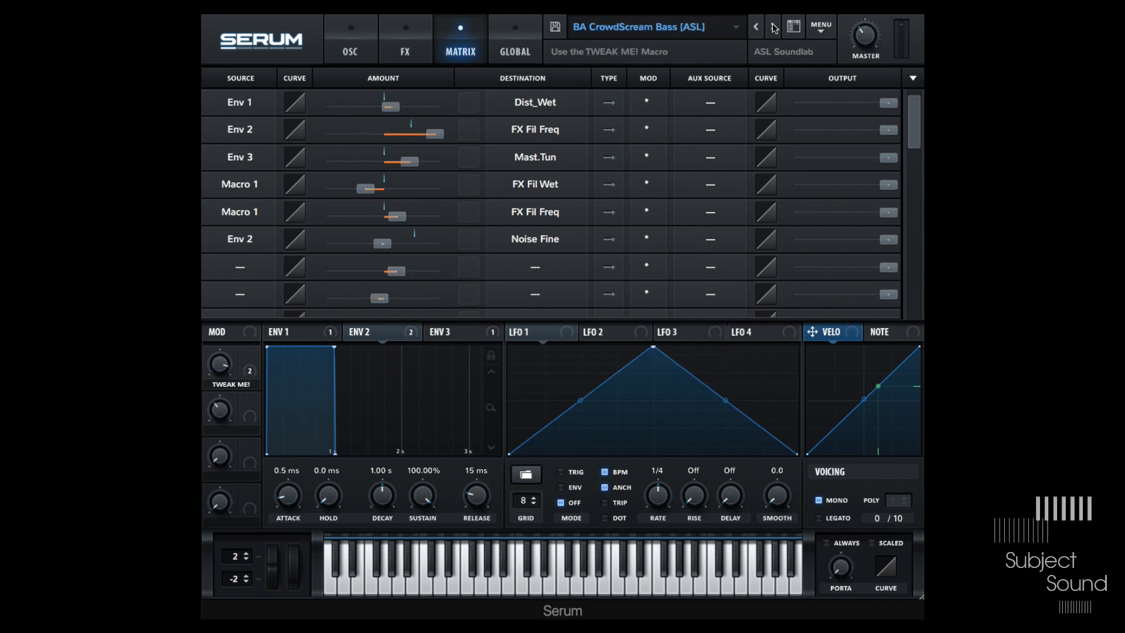
{"action": "left_click", "coordinate": [774, 27]}
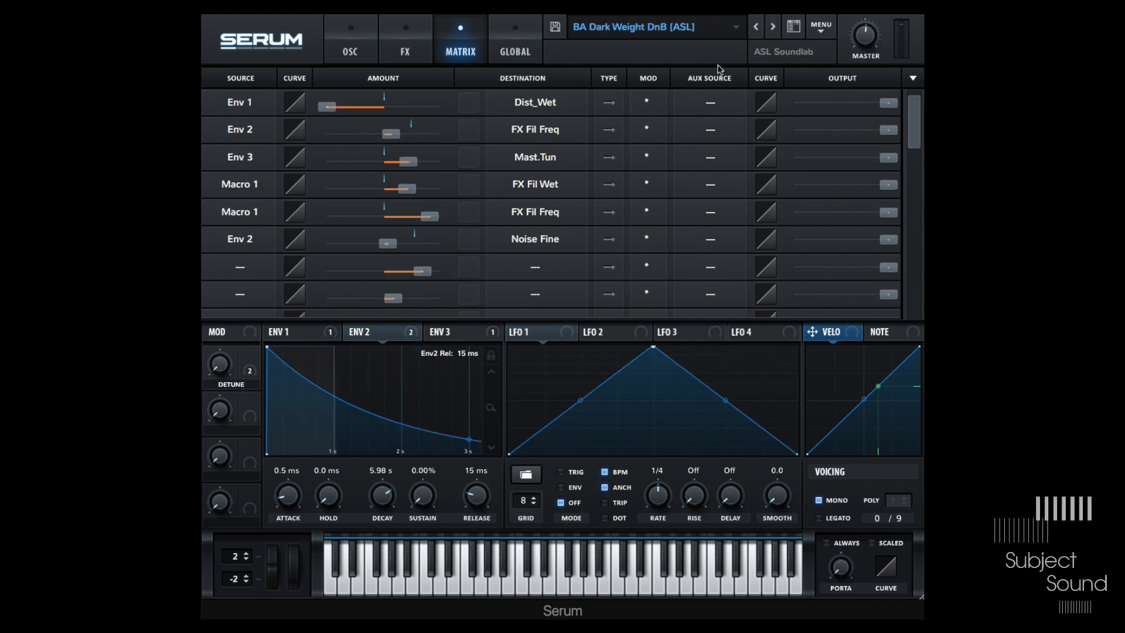
- Inspect the Global page, then open the parameter menu of Osc B's unison detune knob
{"action": "left_click", "coordinate": [513, 44]}
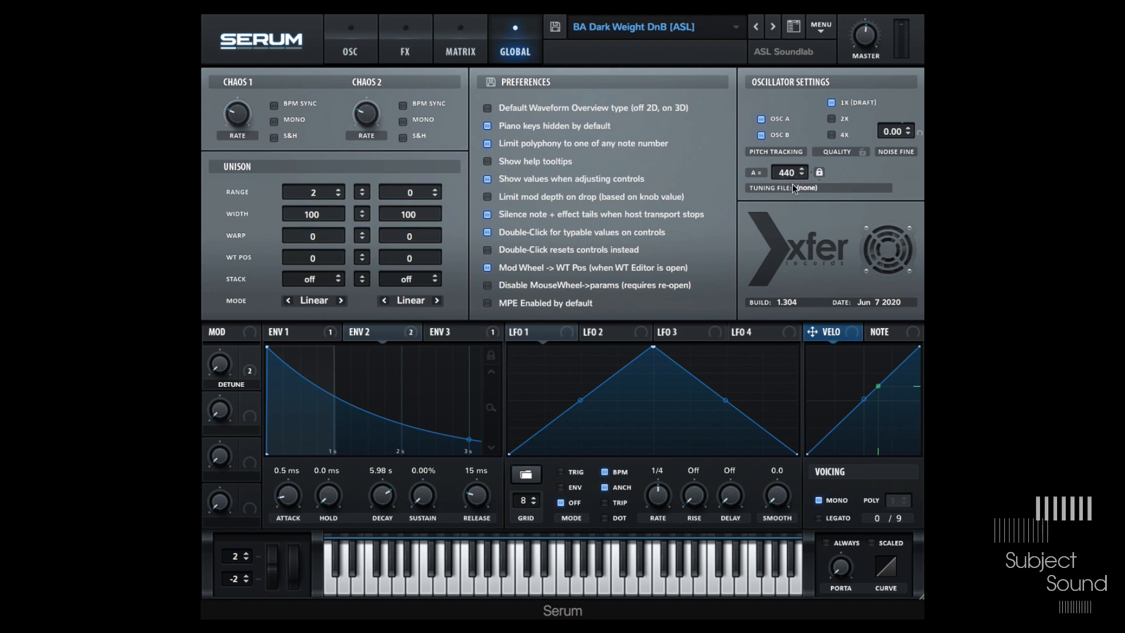
{"action": "left_click", "coordinate": [354, 59]}
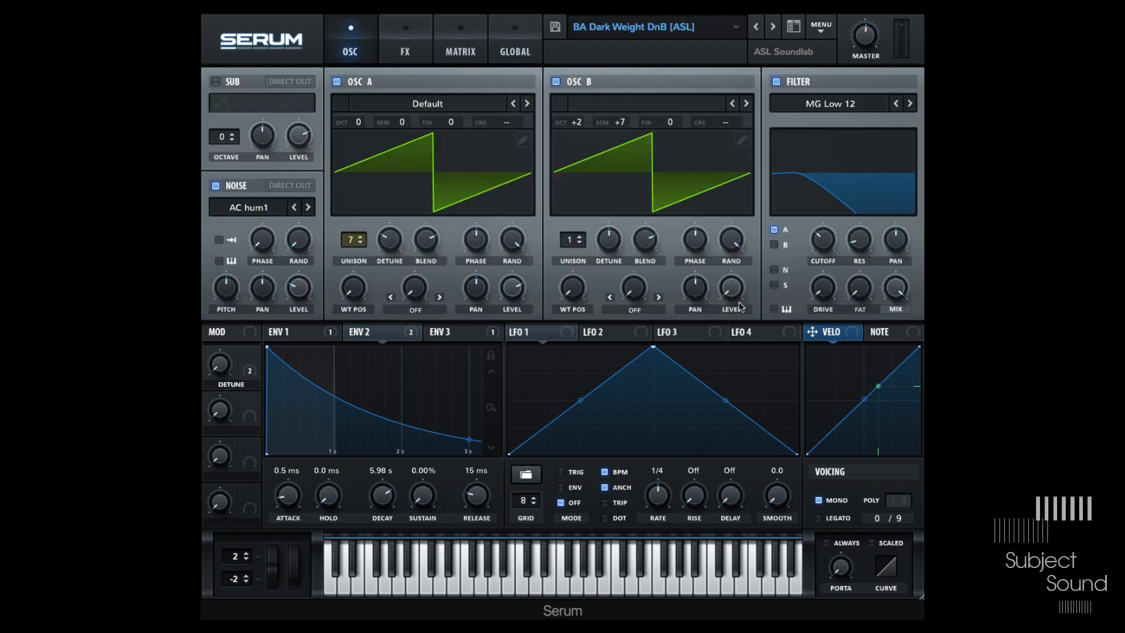
{"action": "right_click", "coordinate": [615, 238]}
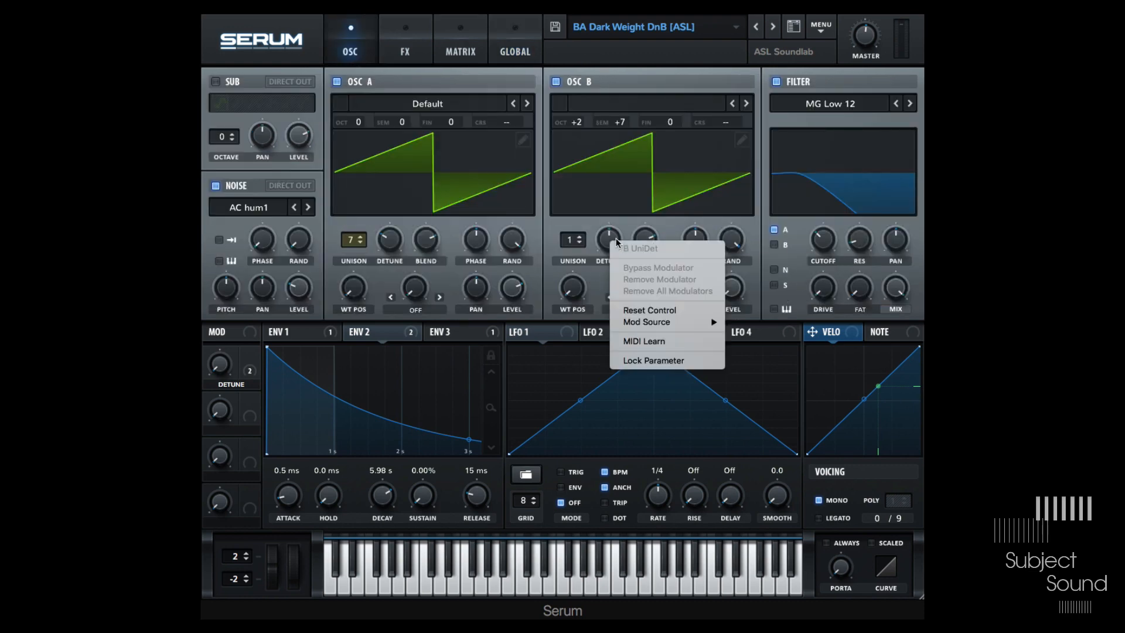
{"action": "left_click", "coordinate": [623, 212]}
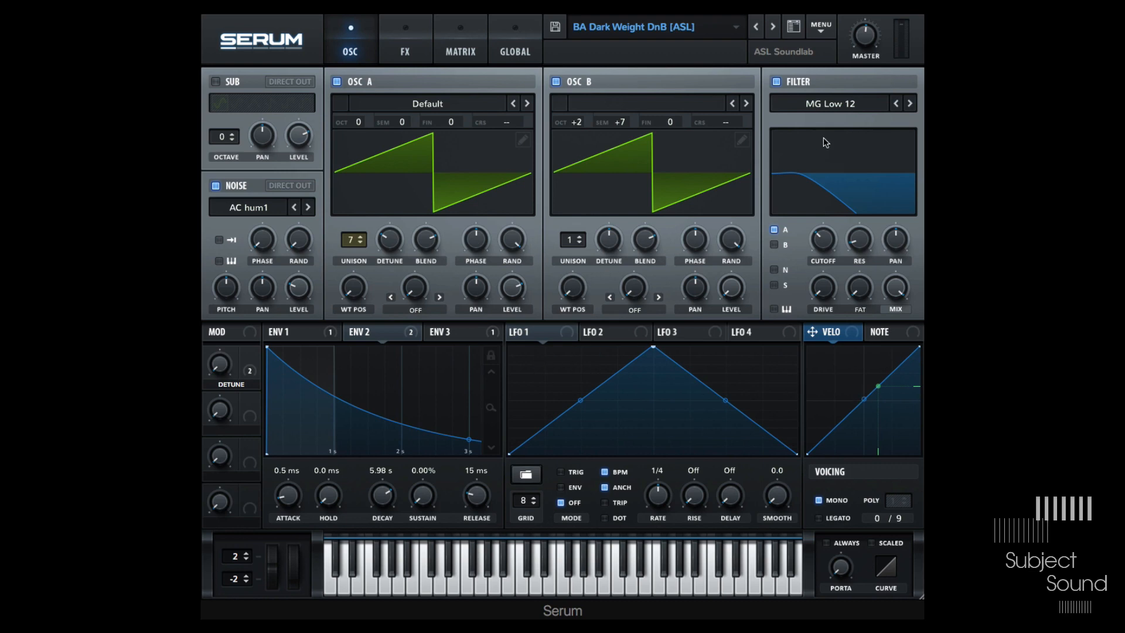
- Load the Init preset and set Osc A's unison to 7 voices
{"action": "left_click", "coordinate": [821, 26]}
{"action": "left_click", "coordinate": [832, 104]}
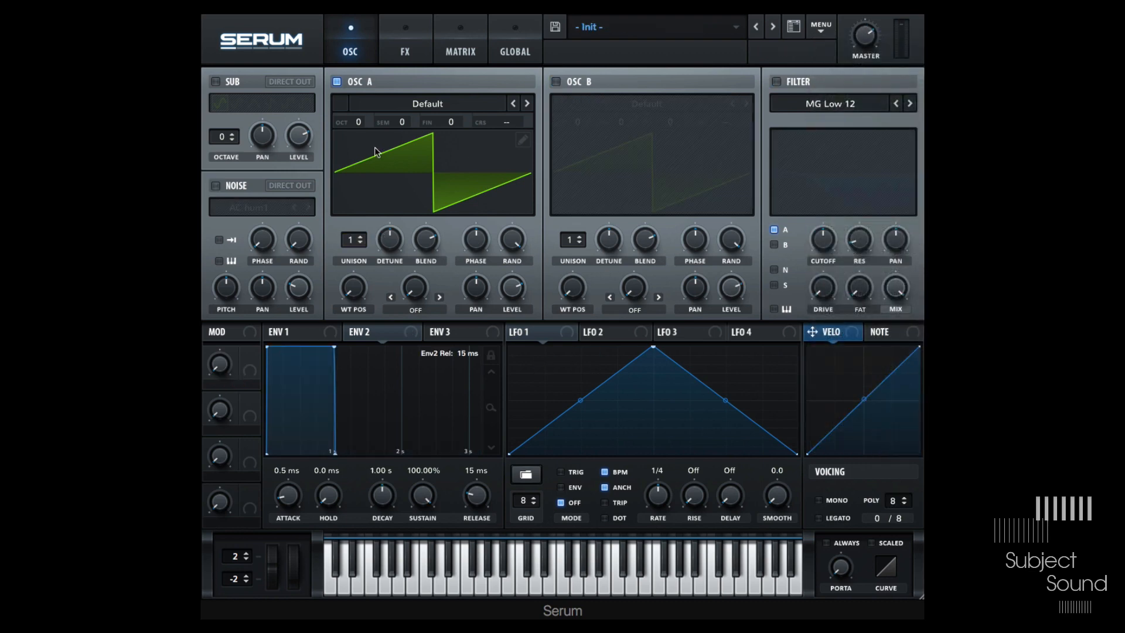
{"action": "left_click_drag", "start_coordinate": [354, 240], "coordinate": [393, 261]}
- Enable the filter and modulate its cutoff with LFO 1, adjusting the modulation amount
{"action": "left_click", "coordinate": [775, 82]}
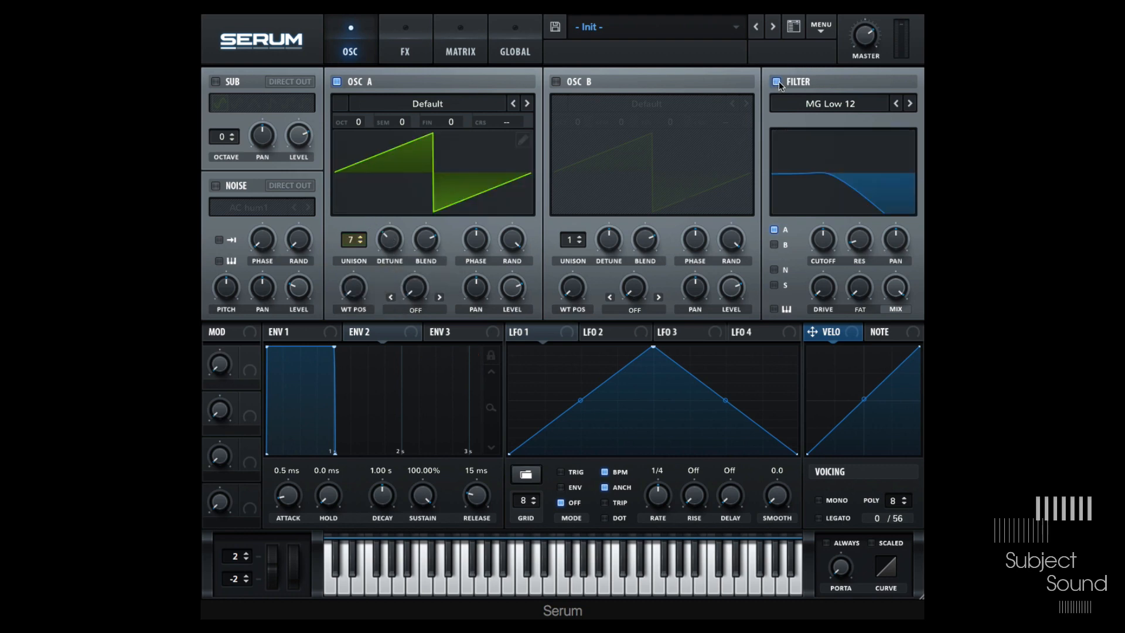
{"action": "left_click_drag", "start_coordinate": [564, 333], "coordinate": [827, 282]}
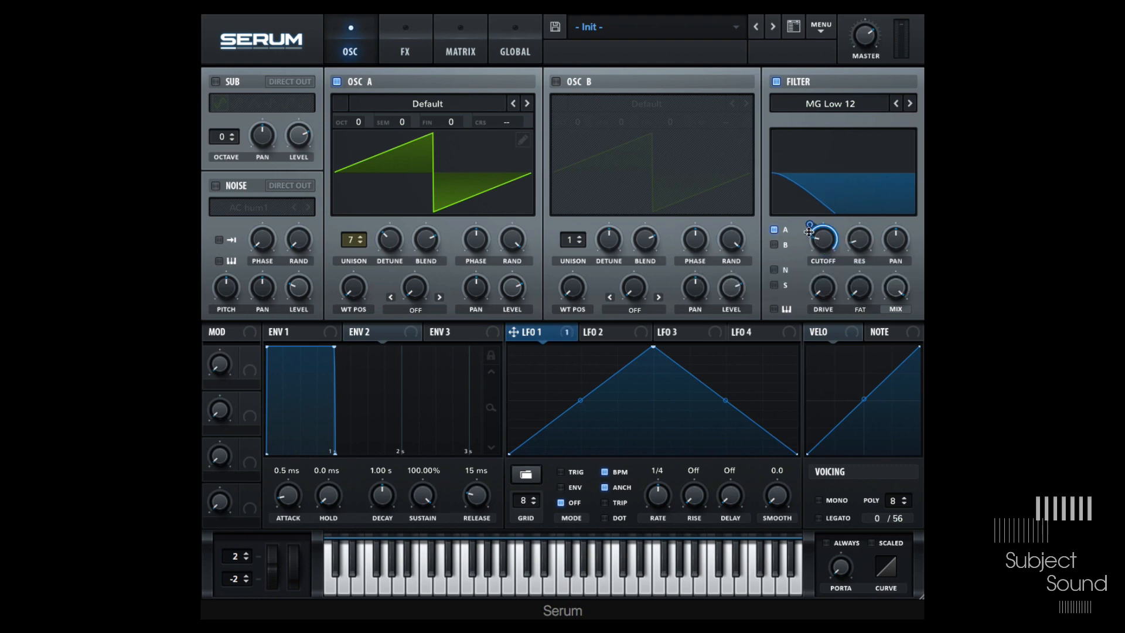
{"action": "left_click_drag", "start_coordinate": [810, 225], "coordinate": [810, 258]}
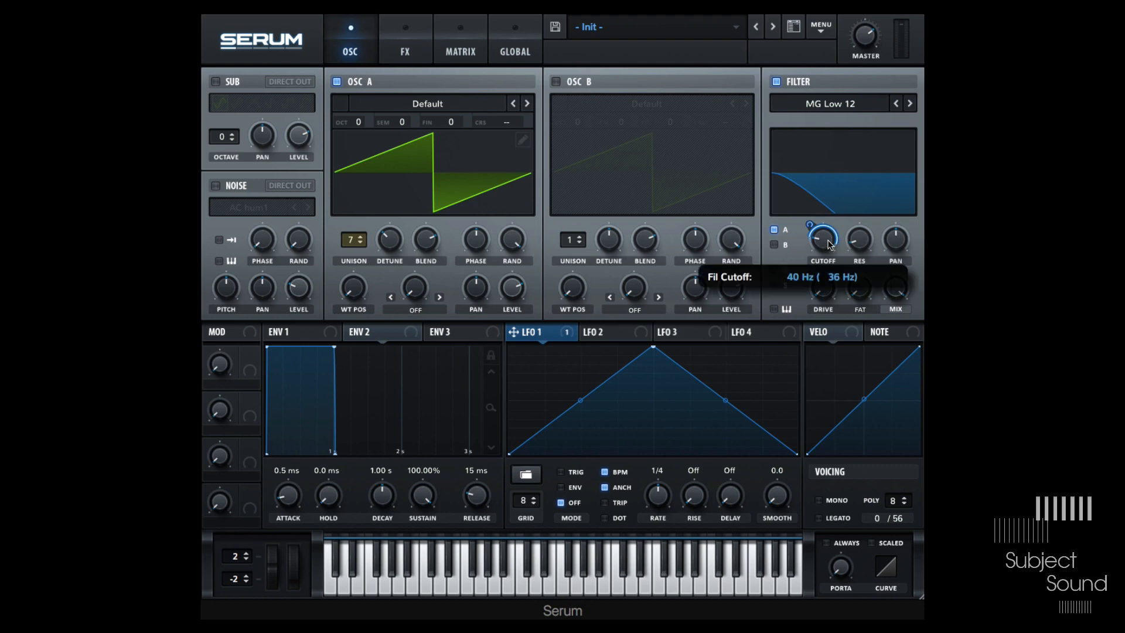
- Reshape LFO 1's curve by moving its peak to the start and adding new points
{"action": "left_click_drag", "start_coordinate": [653, 347], "coordinate": [526, 348]}
{"action": "double_click", "coordinate": [634, 438]}
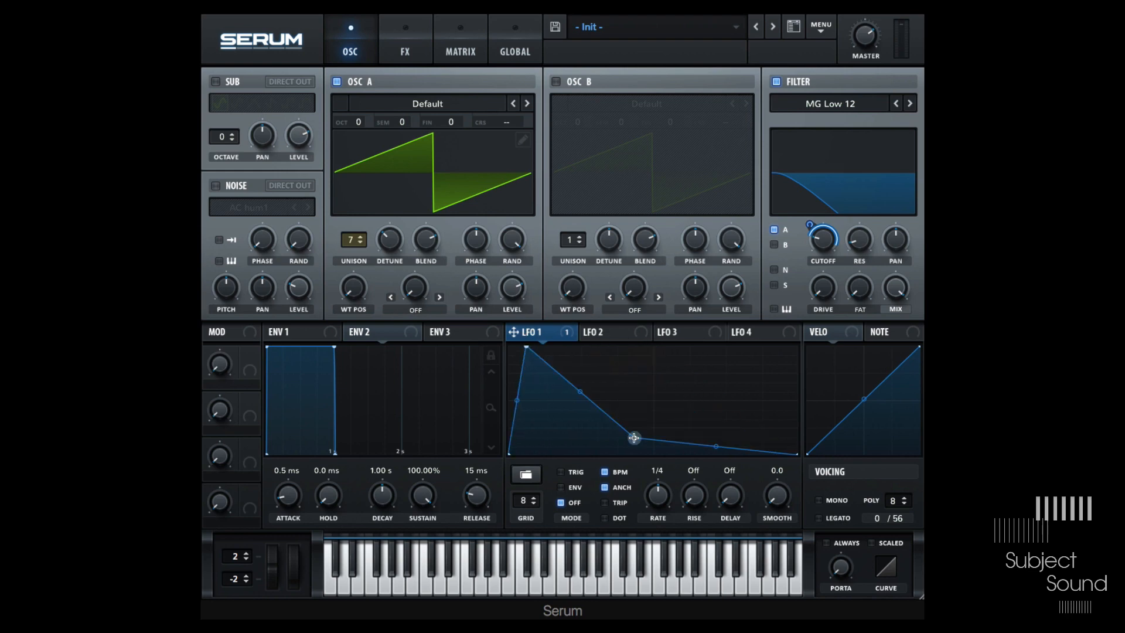
{"action": "left_click_drag", "start_coordinate": [671, 361], "coordinate": [702, 369]}
{"action": "double_click", "coordinate": [701, 364]}
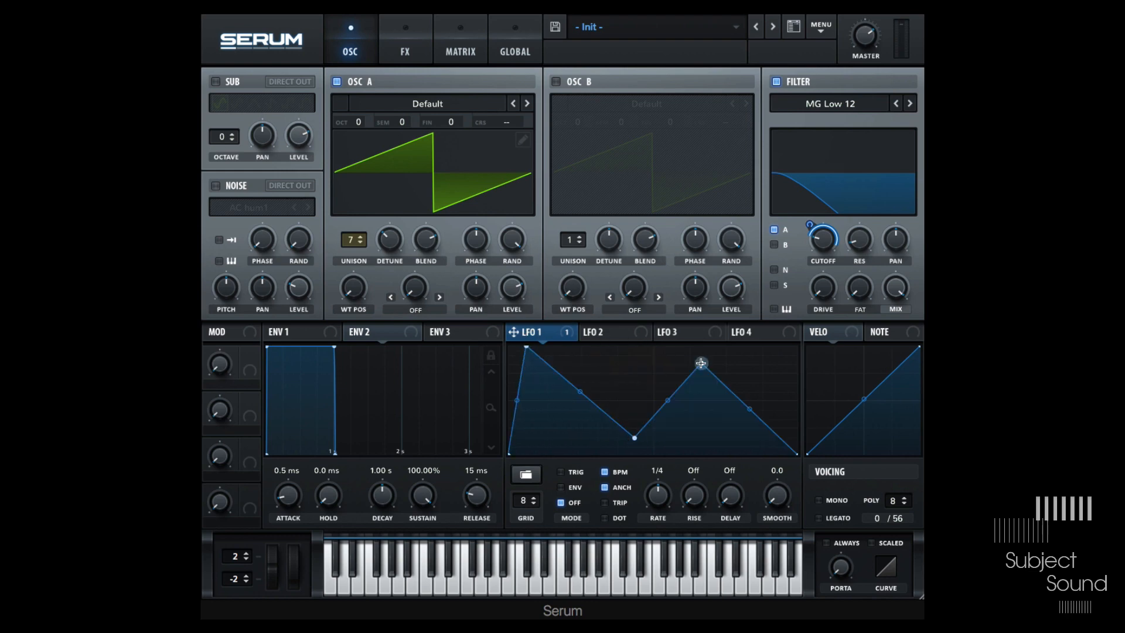
- Copy LFO 1's shape onto LFO 2, then LFO 2's shape onto LFO 3
{"action": "left_click_drag", "start_coordinate": [525, 349], "coordinate": [599, 334]}
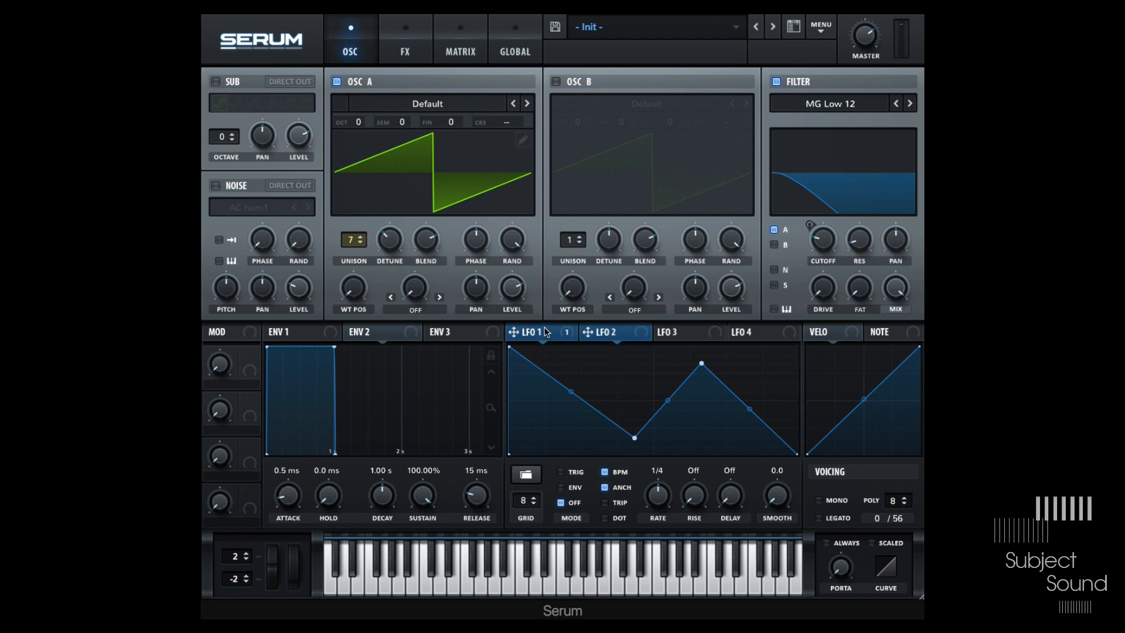
{"action": "left_click", "coordinate": [692, 336]}
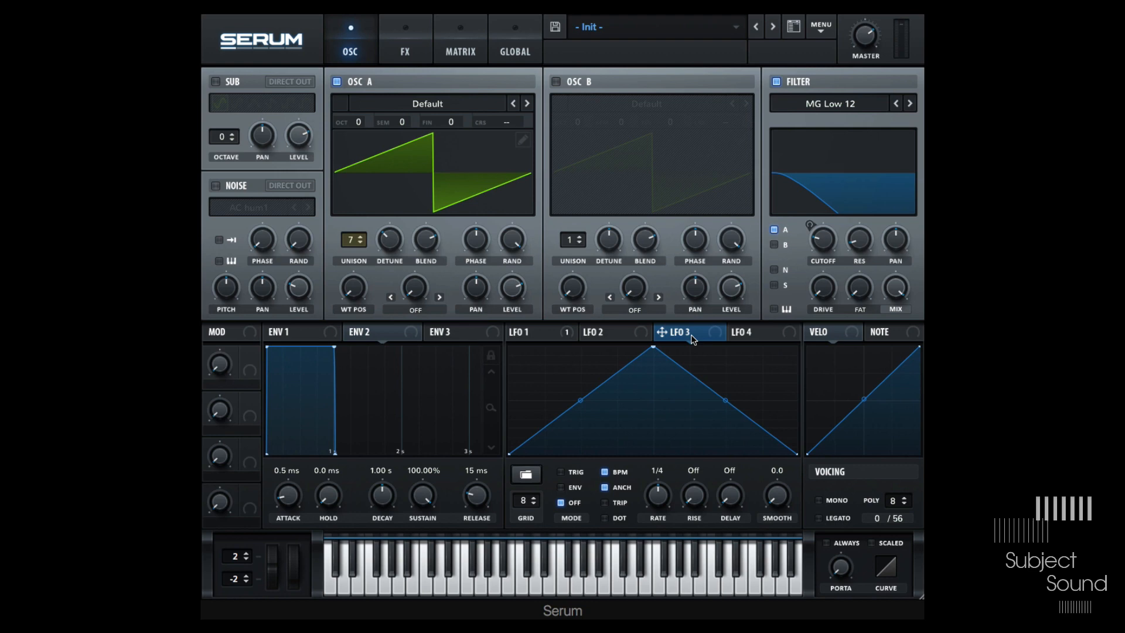
{"action": "left_click", "coordinate": [604, 332]}
{"action": "left_click_drag", "start_coordinate": [607, 332], "coordinate": [687, 337]}
{"action": "left_click", "coordinate": [687, 333]}
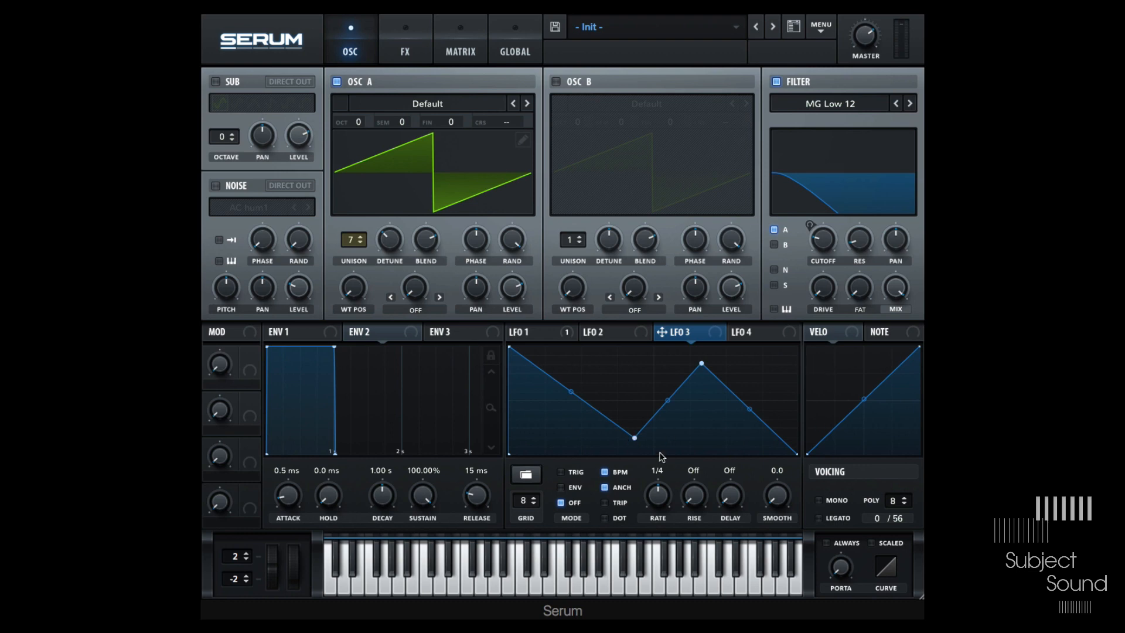
- Add four more points to LFO 3's shape and drop it onto Osc A as its waveform
{"action": "double_click", "coordinate": [562, 423]}
{"action": "double_click", "coordinate": [586, 391]}
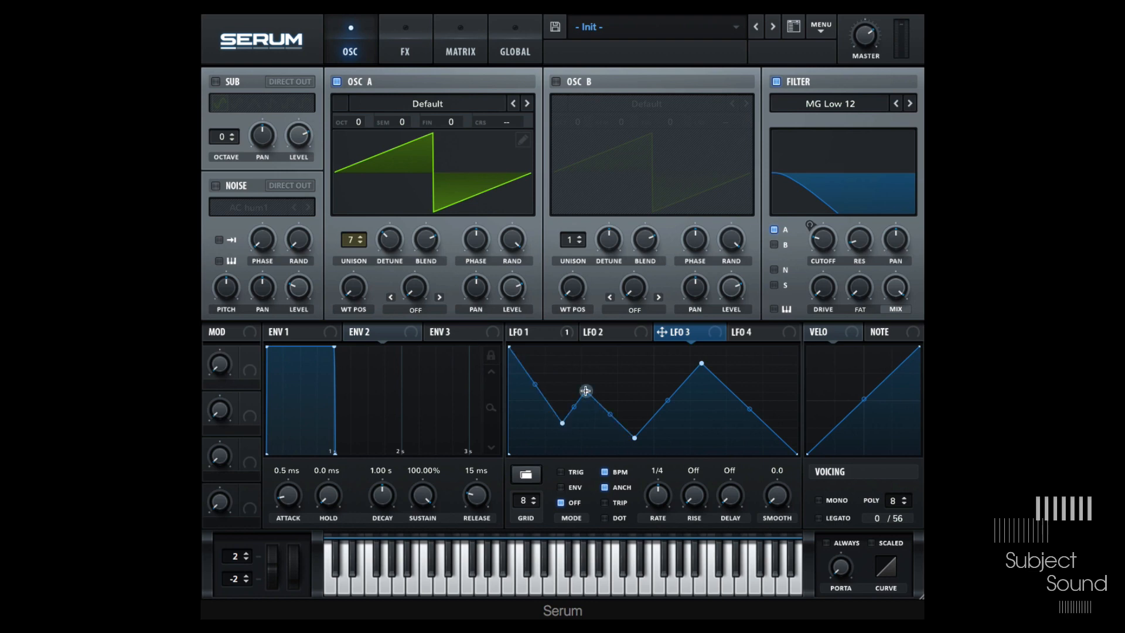
{"action": "double_click", "coordinate": [681, 413]}
{"action": "double_click", "coordinate": [749, 370]}
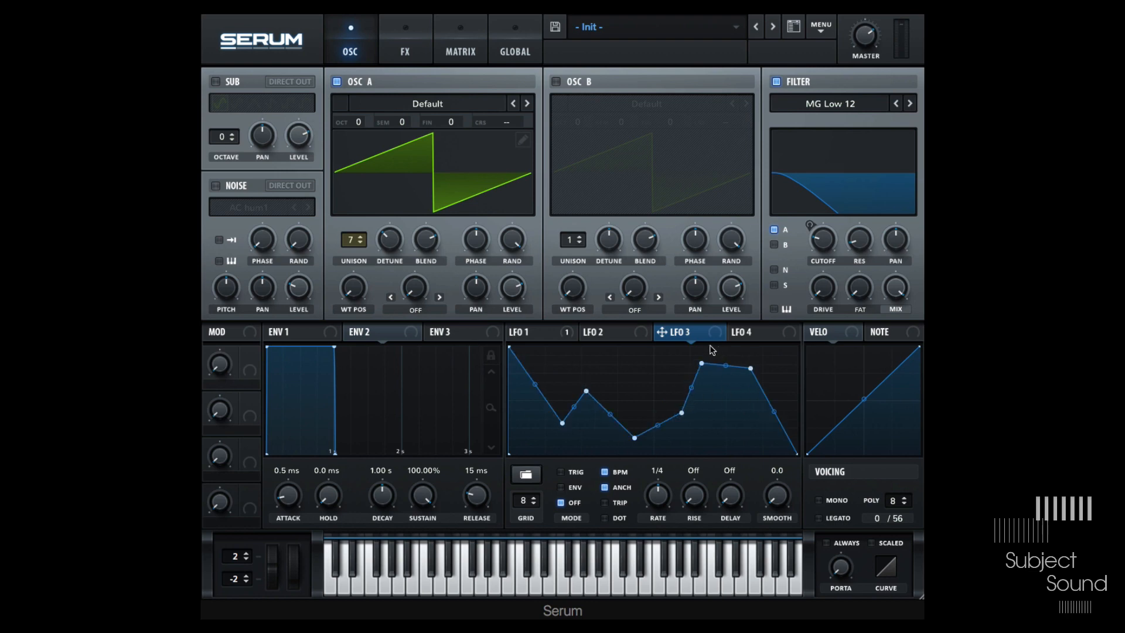
{"action": "left_click_drag", "start_coordinate": [690, 334], "coordinate": [436, 166]}
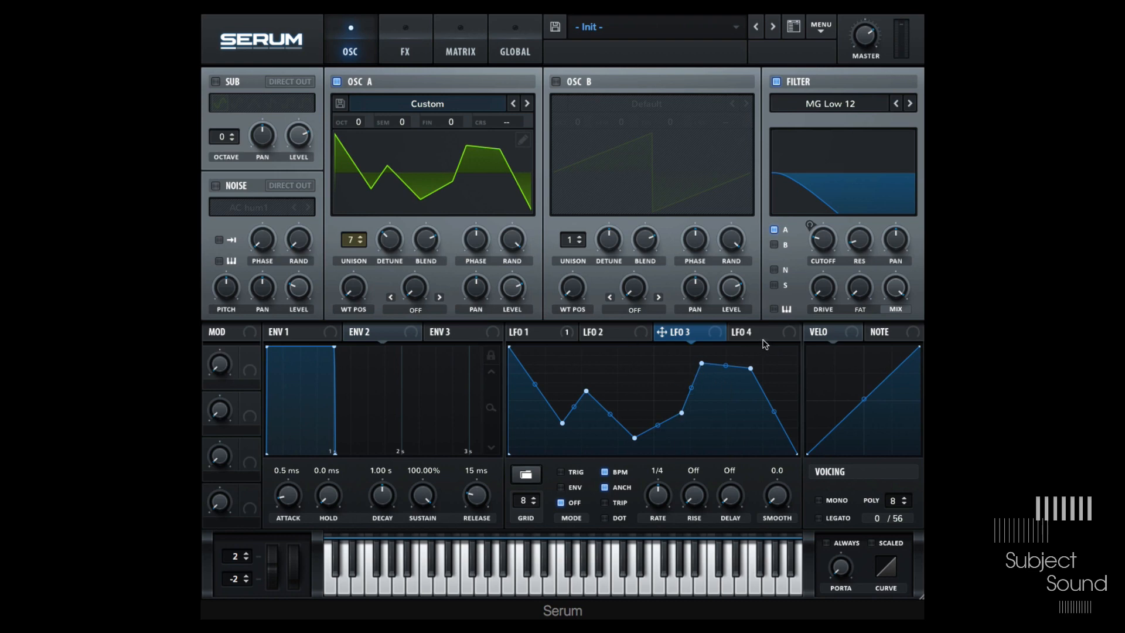
- Load the Monoliths preset shape into LFO 2
{"action": "left_click", "coordinate": [598, 331]}
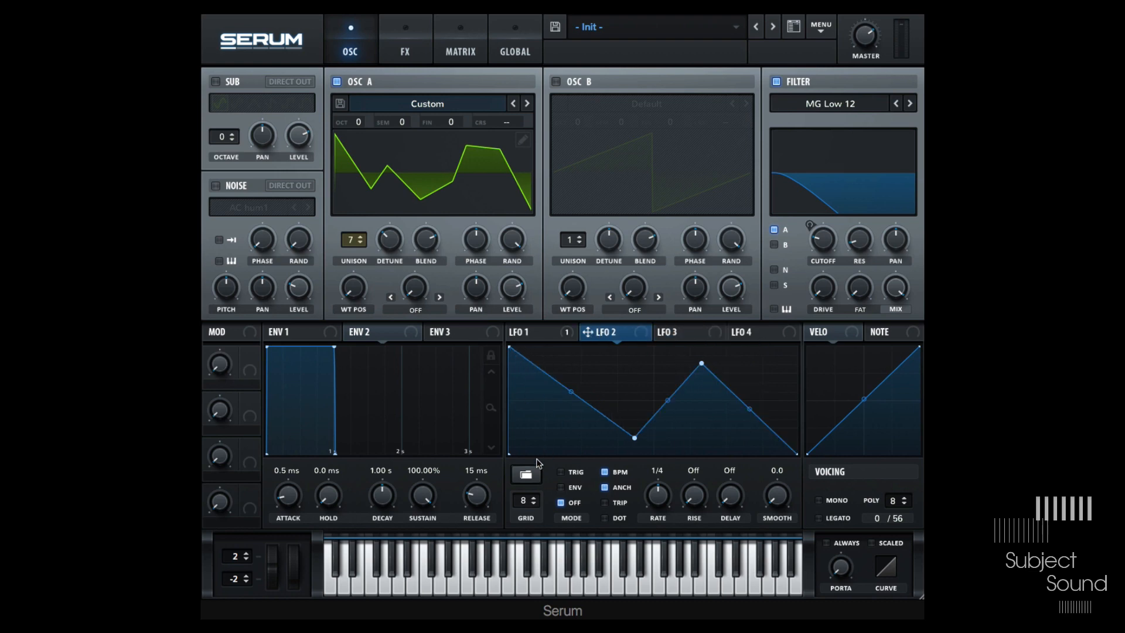
{"action": "left_click", "coordinate": [526, 475]}
{"action": "mouse_move", "coordinate": [536, 511]}
{"action": "mouse_move", "coordinate": [626, 523]}
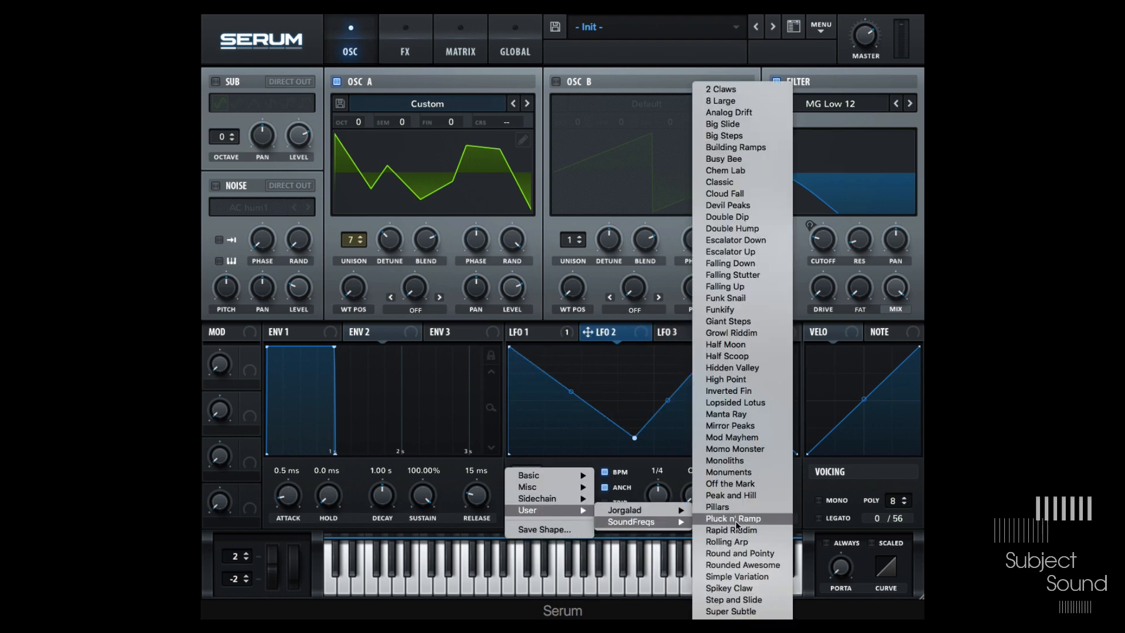
{"action": "left_click", "coordinate": [728, 461]}
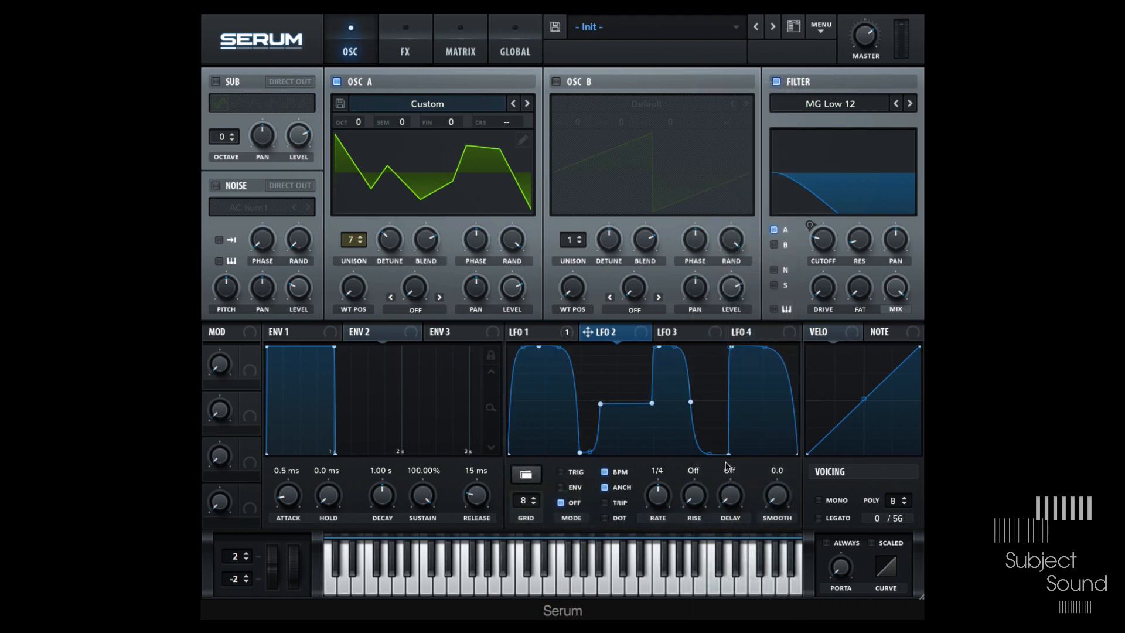
- Enable Osc B and transfer LFO 2's shape to it as its waveform
{"action": "left_click", "coordinate": [556, 82]}
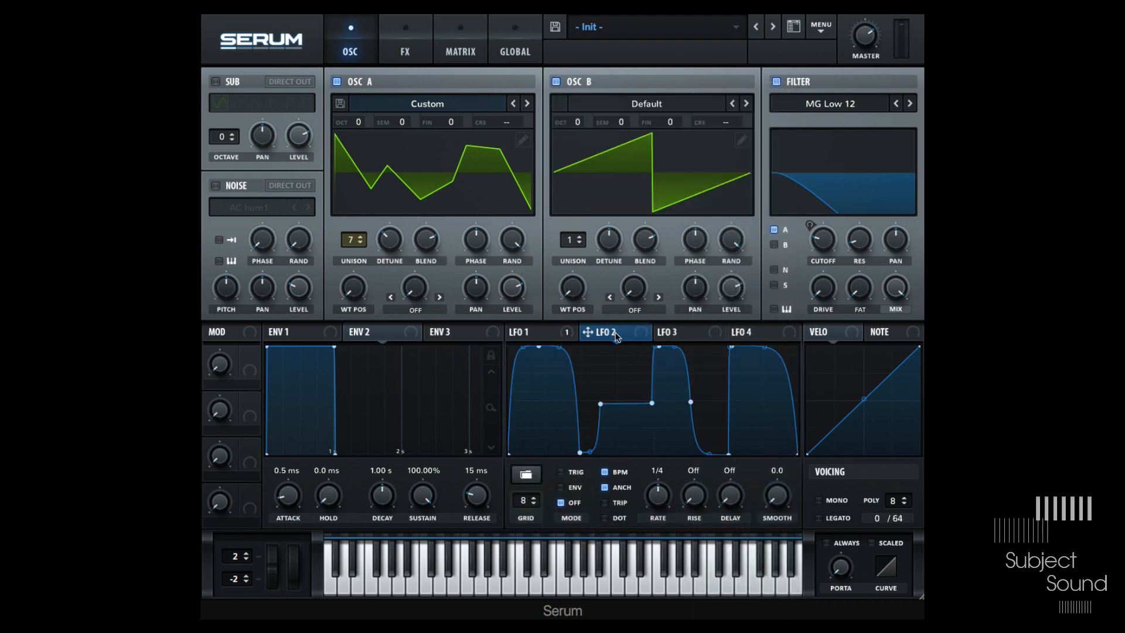
{"action": "left_click_drag", "start_coordinate": [616, 337], "coordinate": [652, 169]}
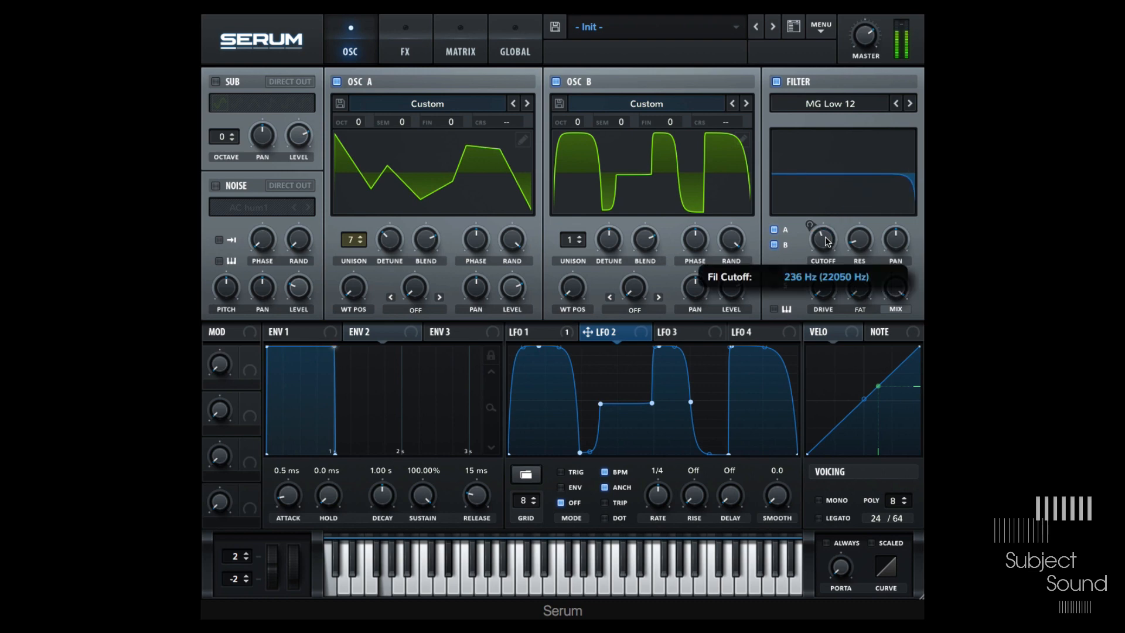
- Load the Funkify shape into LFO 2 and drop it onto Osc B's waveform
{"action": "left_click", "coordinate": [526, 474]}
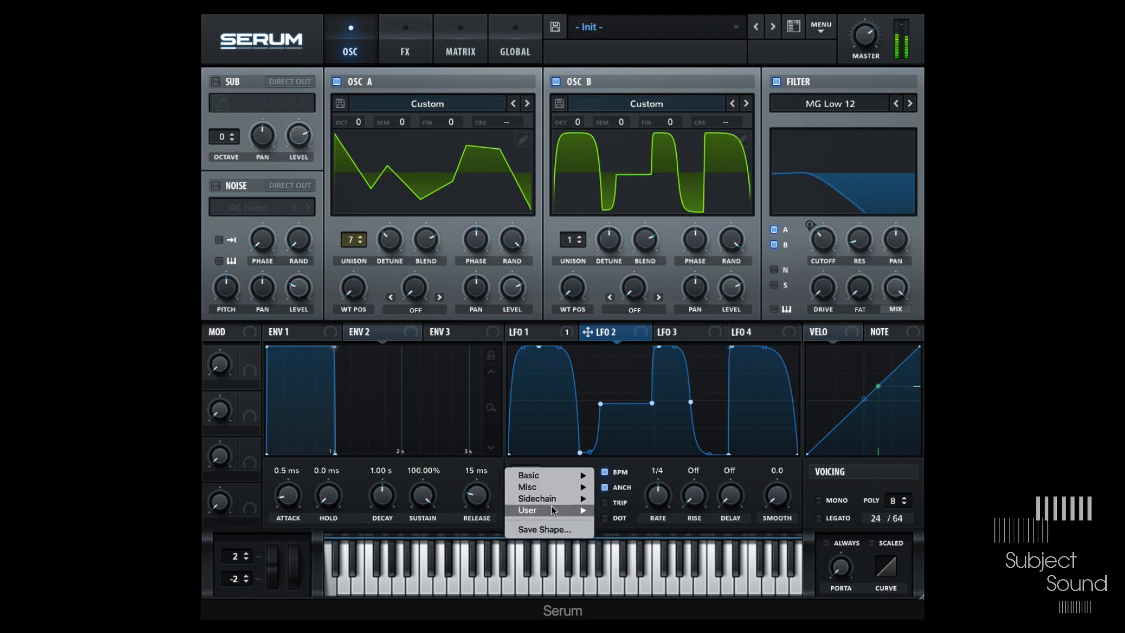
{"action": "mouse_move", "coordinate": [554, 510]}
{"action": "mouse_move", "coordinate": [631, 521]}
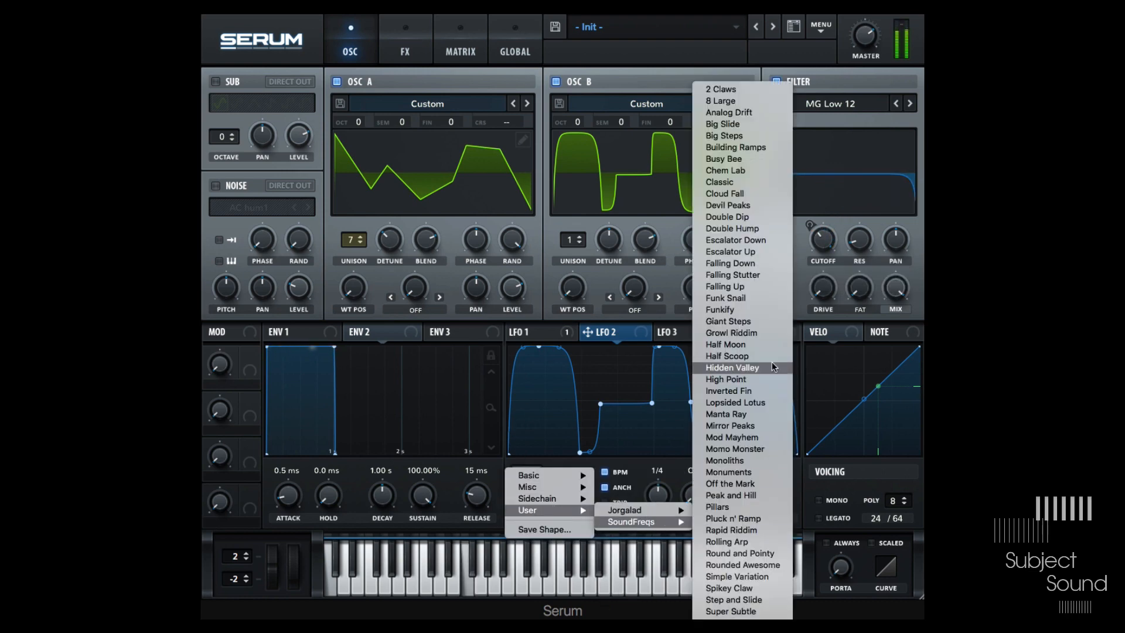
{"action": "left_click", "coordinate": [758, 310]}
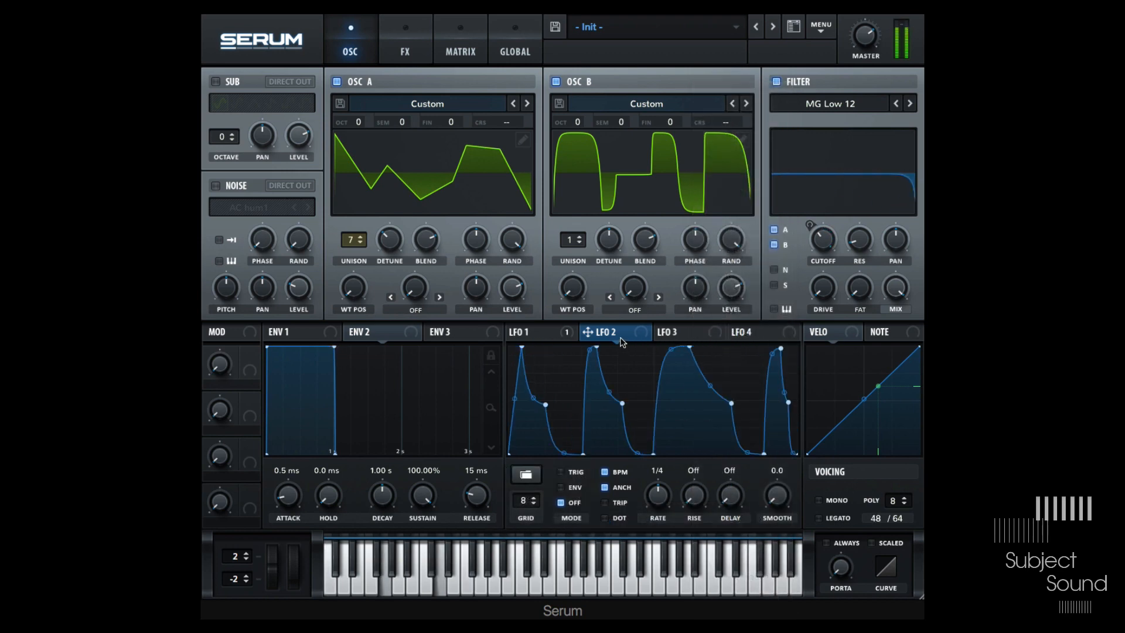
{"action": "left_click_drag", "start_coordinate": [587, 332], "coordinate": [622, 178]}
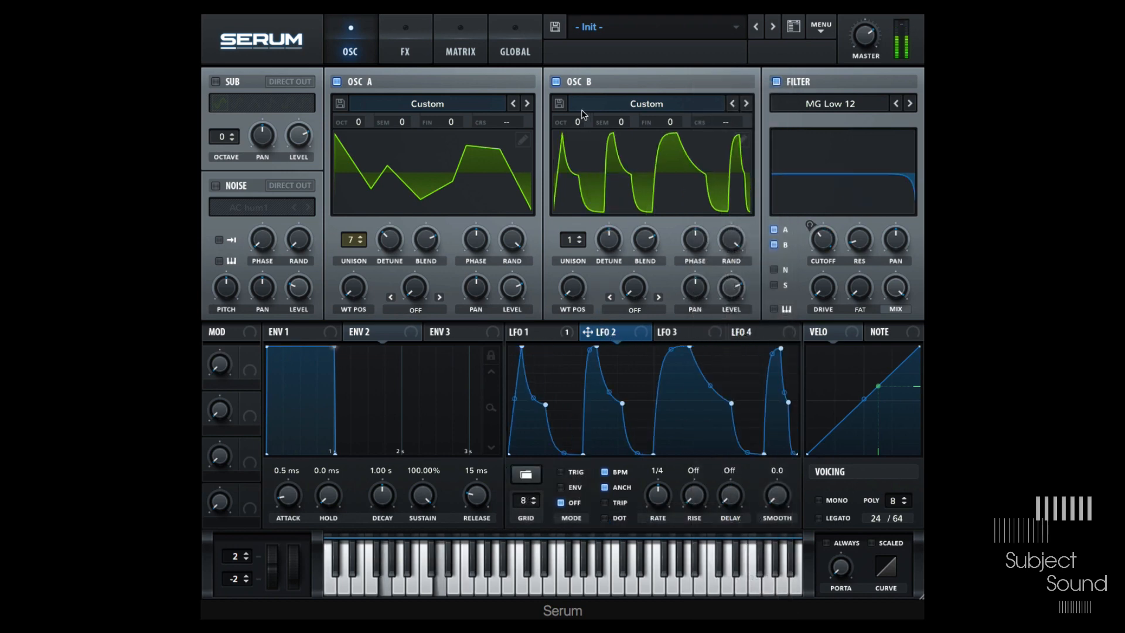
- Set Osc B's octave to +1 and briefly turn Osc A off and back on
{"action": "left_click_drag", "start_coordinate": [578, 122], "coordinate": [578, 116]}
{"action": "left_click", "coordinate": [336, 81]}
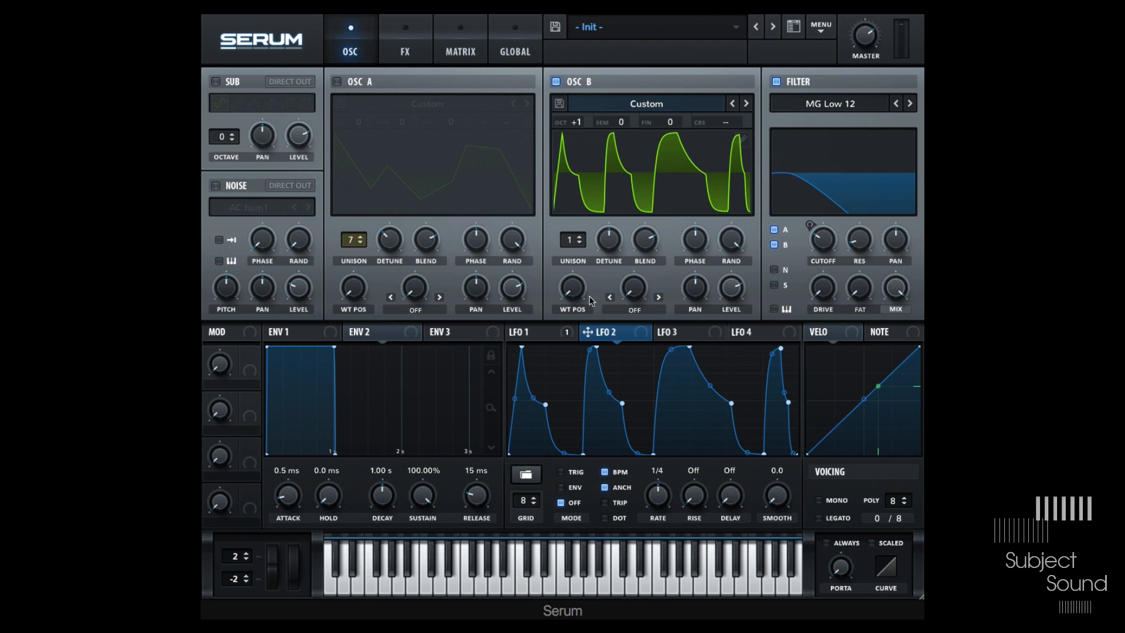
{"action": "left_click", "coordinate": [338, 81]}
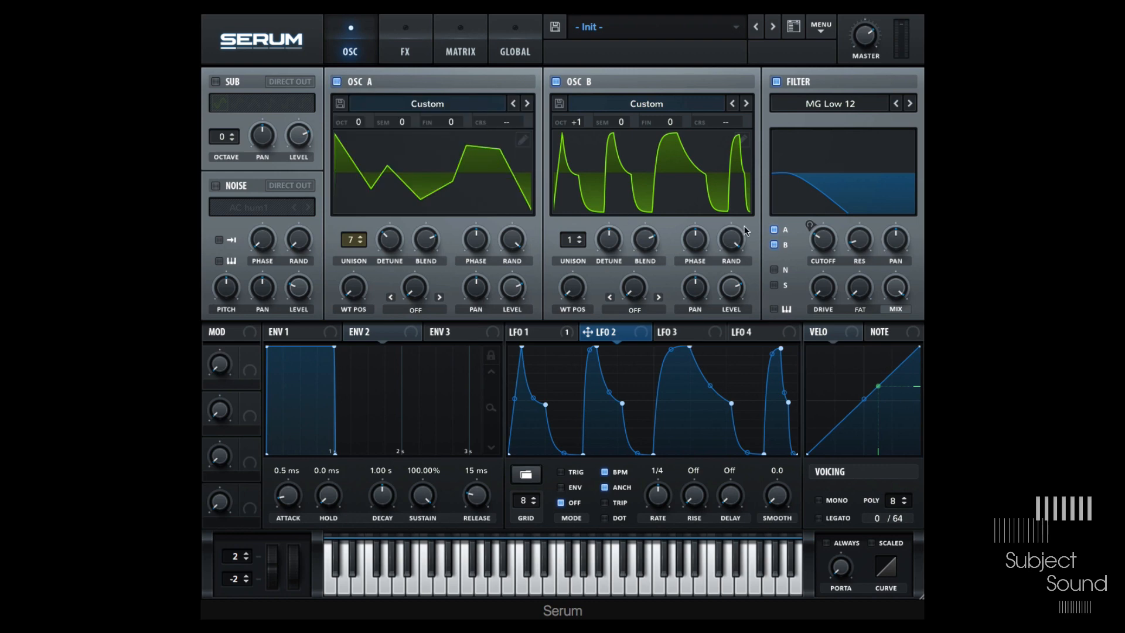
- Remove LFO 1's modulation from the filter cutoff
{"action": "right_click", "coordinate": [824, 241]}
{"action": "left_click", "coordinate": [878, 290]}
- Set Env 2's sustain to 0% and route Env 2 to the filter cutoff
{"action": "left_click", "coordinate": [388, 332]}
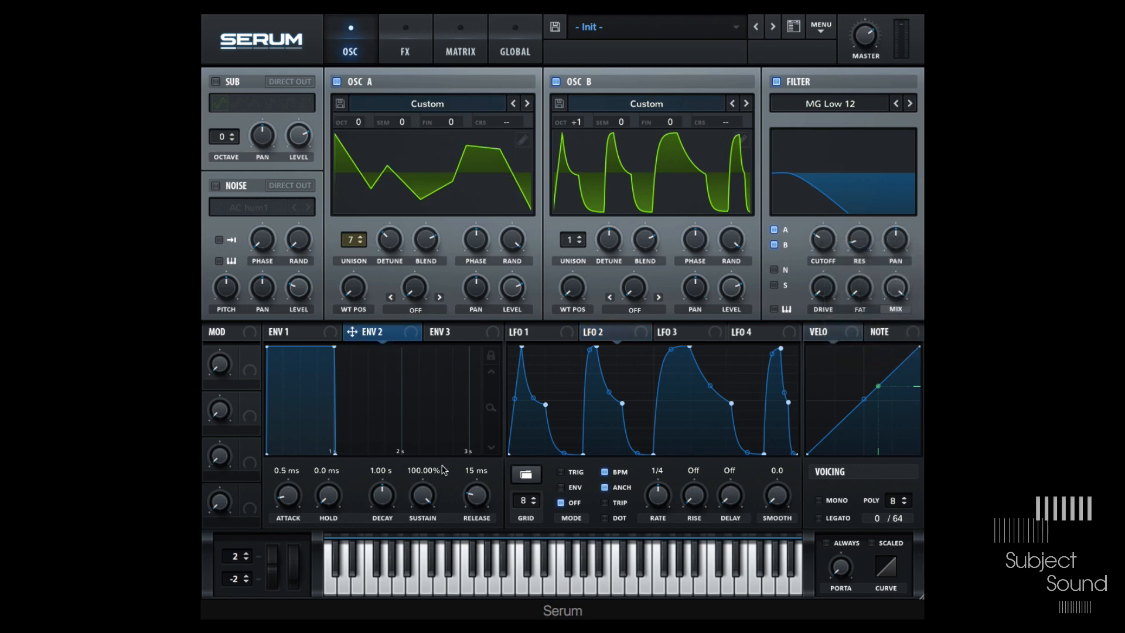
{"action": "left_click_drag", "start_coordinate": [424, 499], "coordinate": [424, 545]}
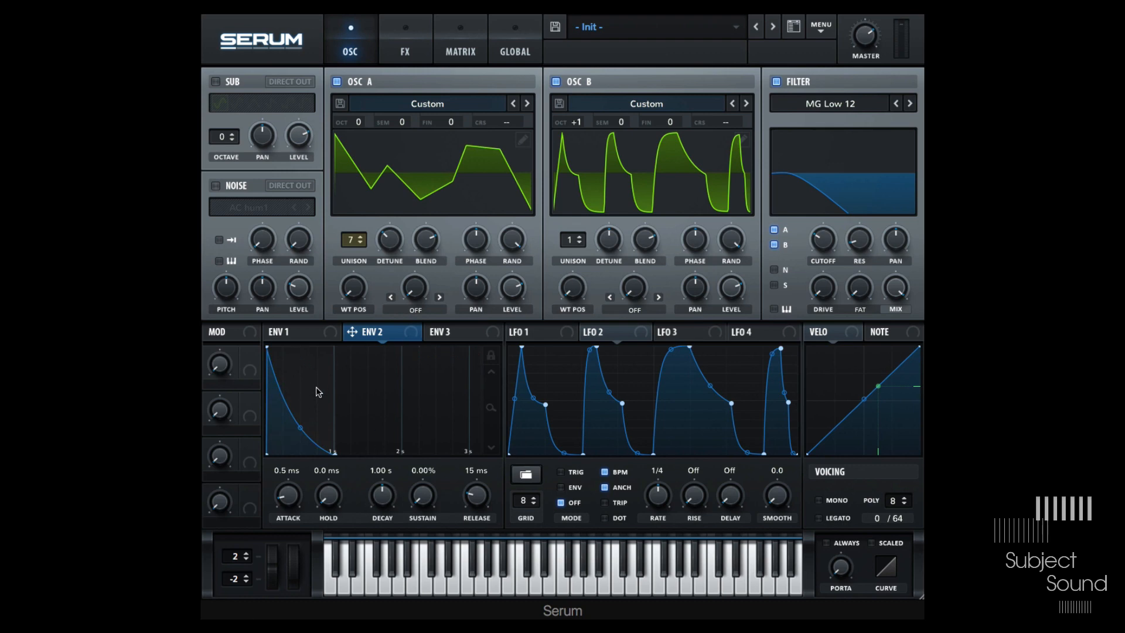
{"action": "left_click_drag", "start_coordinate": [410, 338], "coordinate": [815, 240]}
- Set Env 2's decay to 1/4 note
{"action": "double_click", "coordinate": [381, 471]}
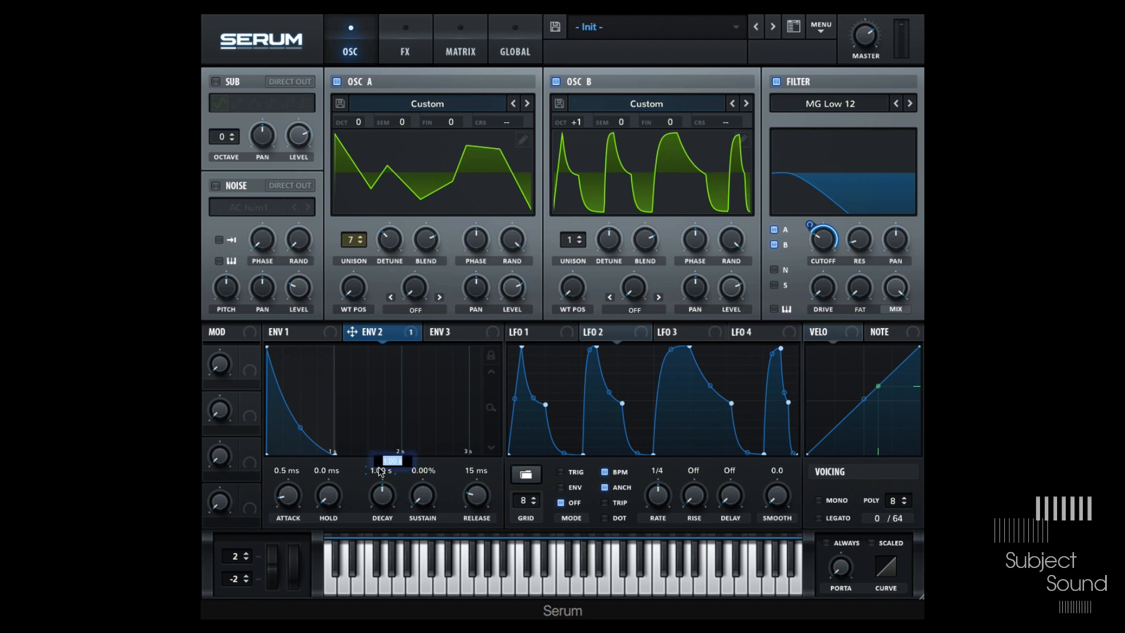
{"action": "type", "text": "1/4"}
{"action": "key", "text": "Return"}
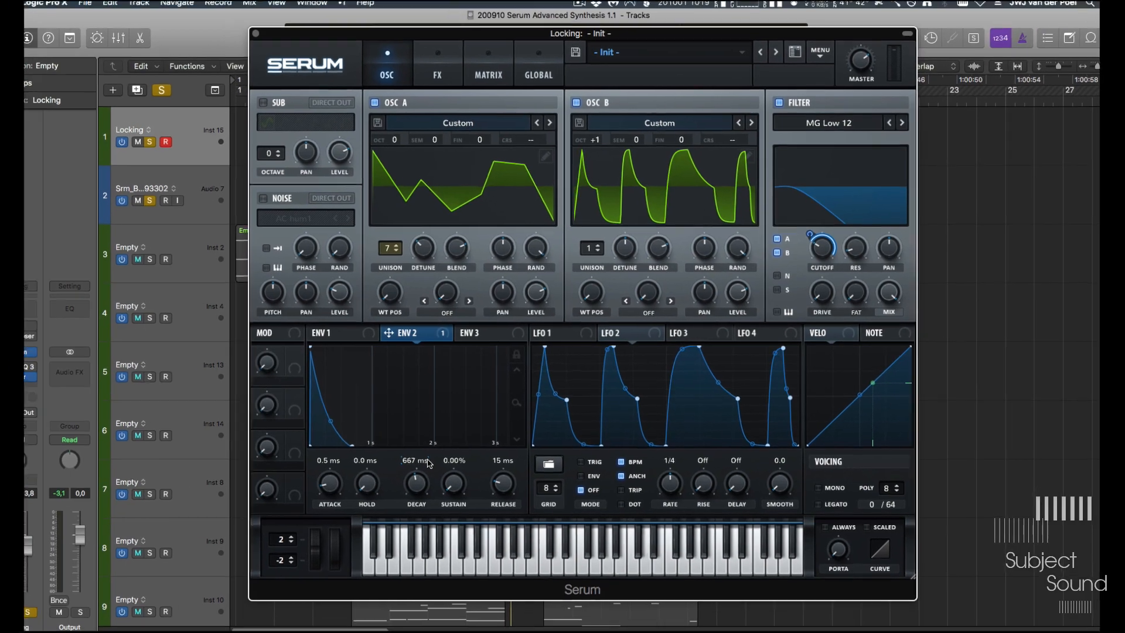
{"action": "key", "text": "v"}
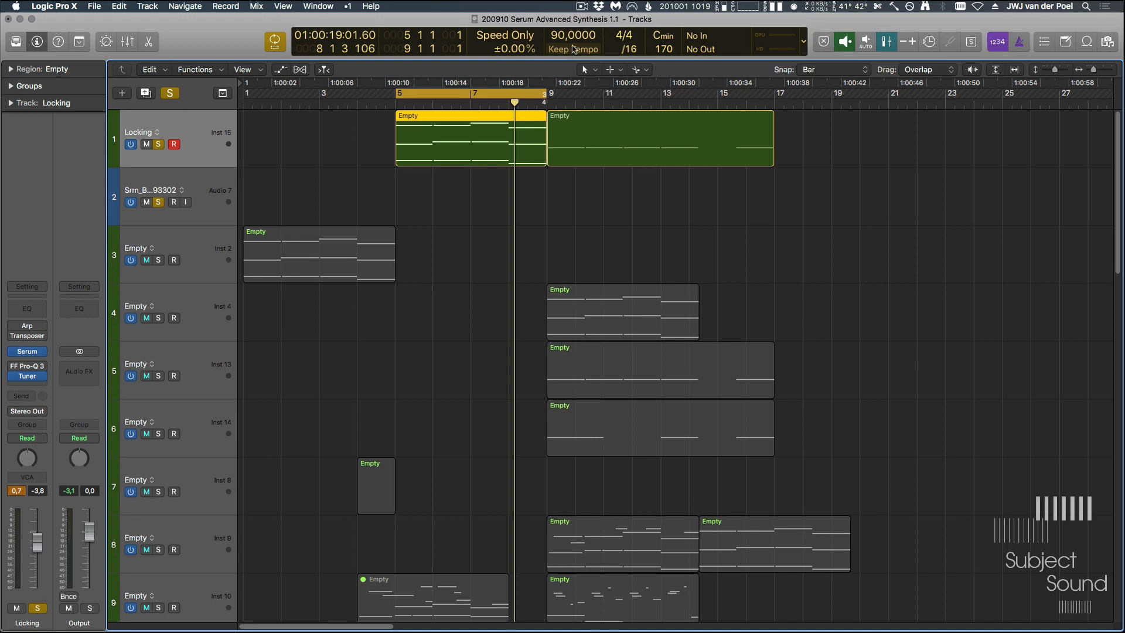
{"action": "key", "text": "v"}
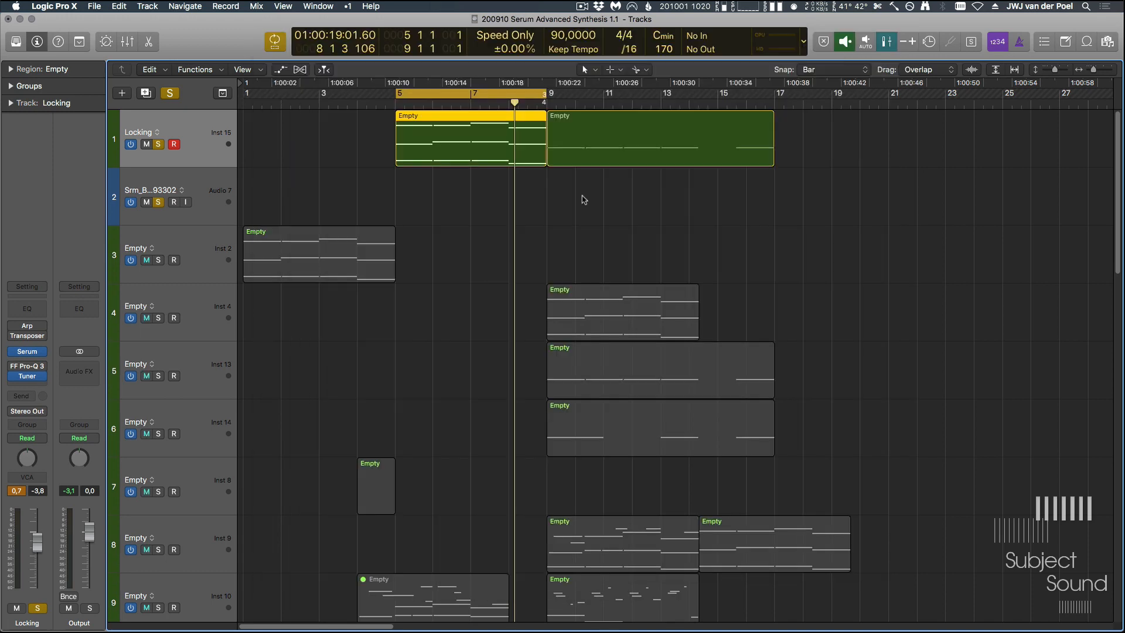
- Close the plugin window and set the Logic Pro X project tempo to 70 BPM
{"action": "key", "text": "v"}
{"action": "double_click", "coordinate": [563, 35]}
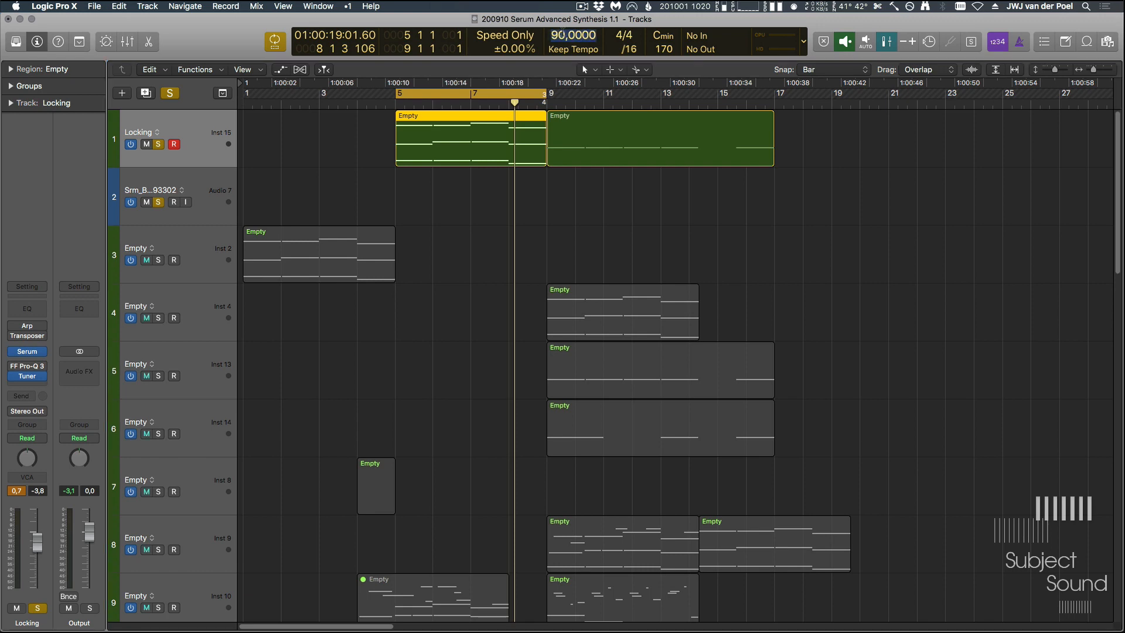
{"action": "type", "text": "70"}
{"action": "key", "text": "Return"}
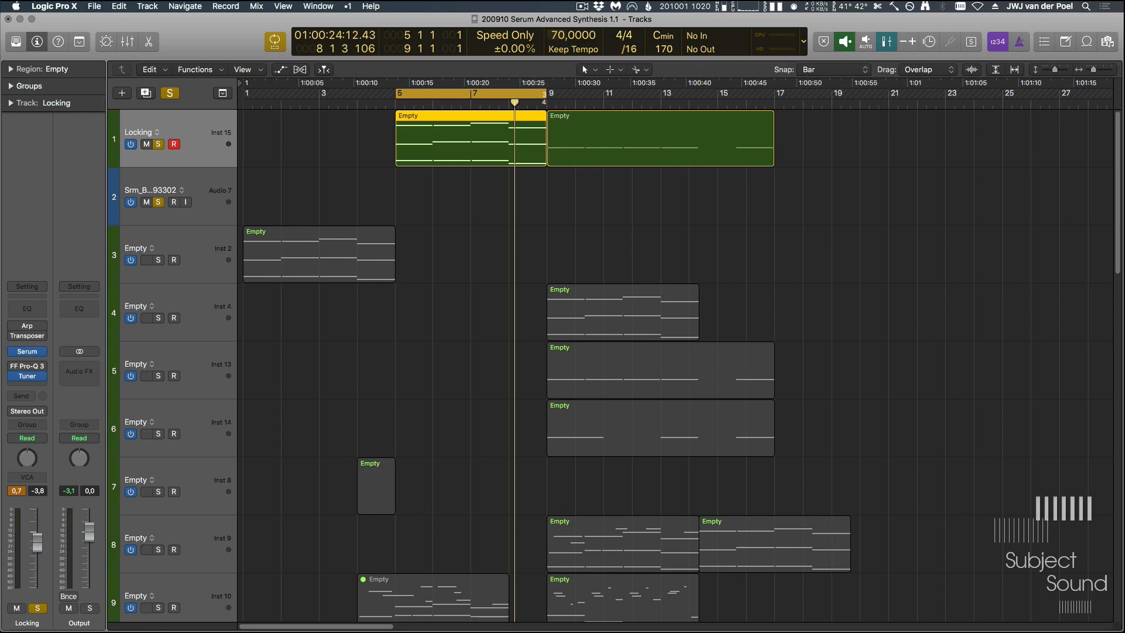
- Reopen the synth window and set Env 2's decay to 1/2 note
{"action": "key", "text": "v"}
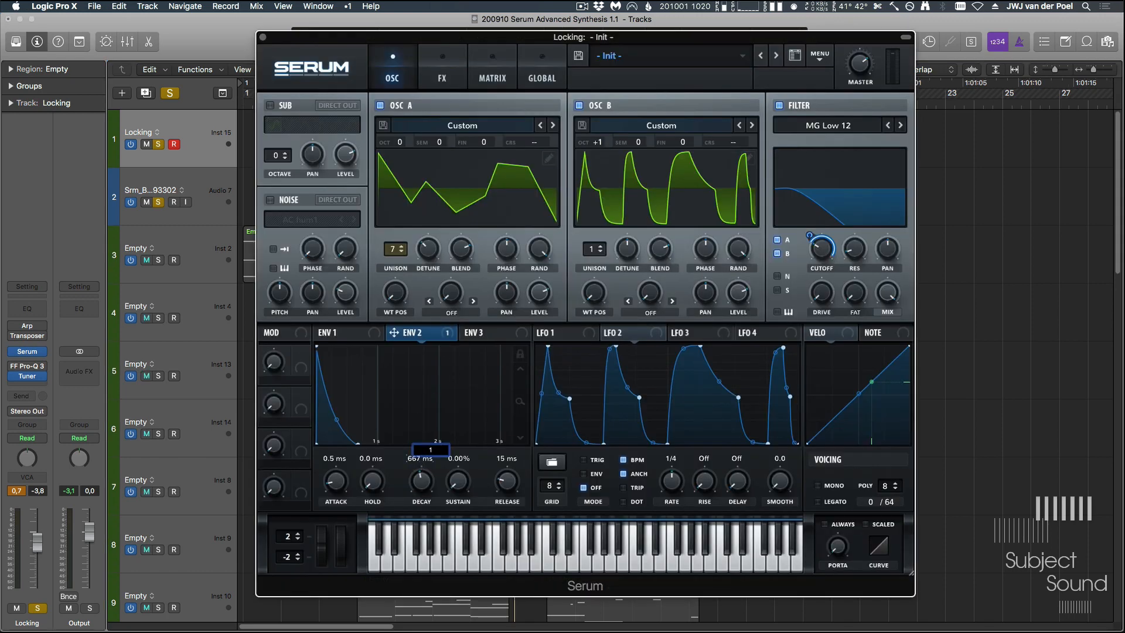
{"action": "key", "text": "Return"}
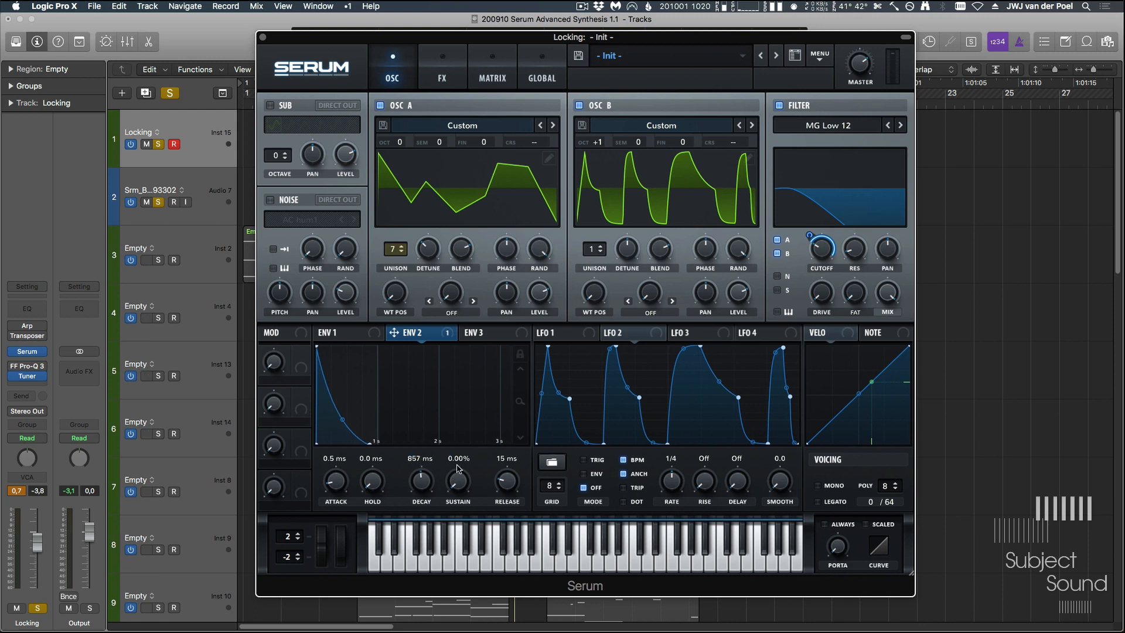
{"action": "double_click", "coordinate": [419, 471]}
{"action": "type", "text": "1/2"}
{"action": "key", "text": "Return"}
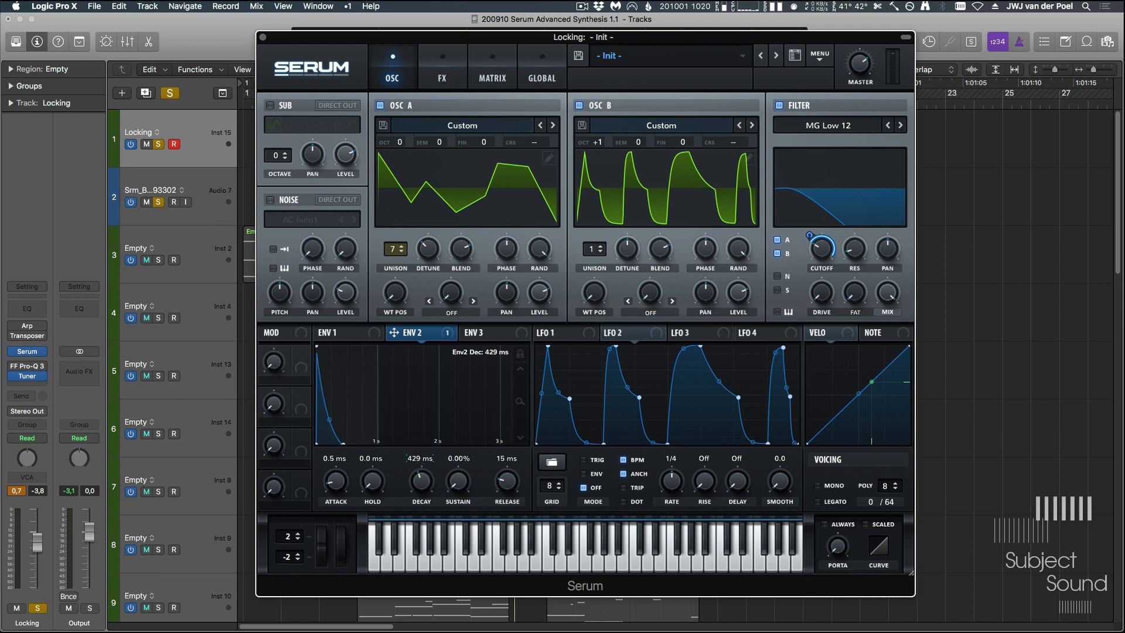
- Set Env 2's decay to 1/16 note
{"action": "double_click", "coordinate": [420, 460]}
{"action": "type", "text": "1/1"}
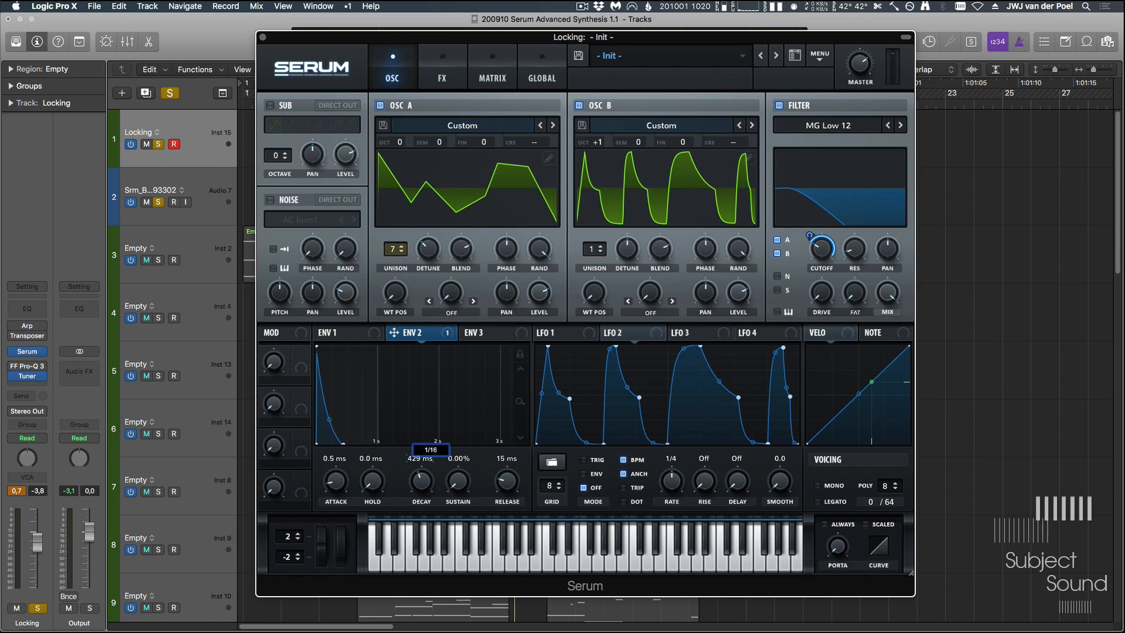
{"action": "type", "text": "6"}
{"action": "key", "text": "Return"}
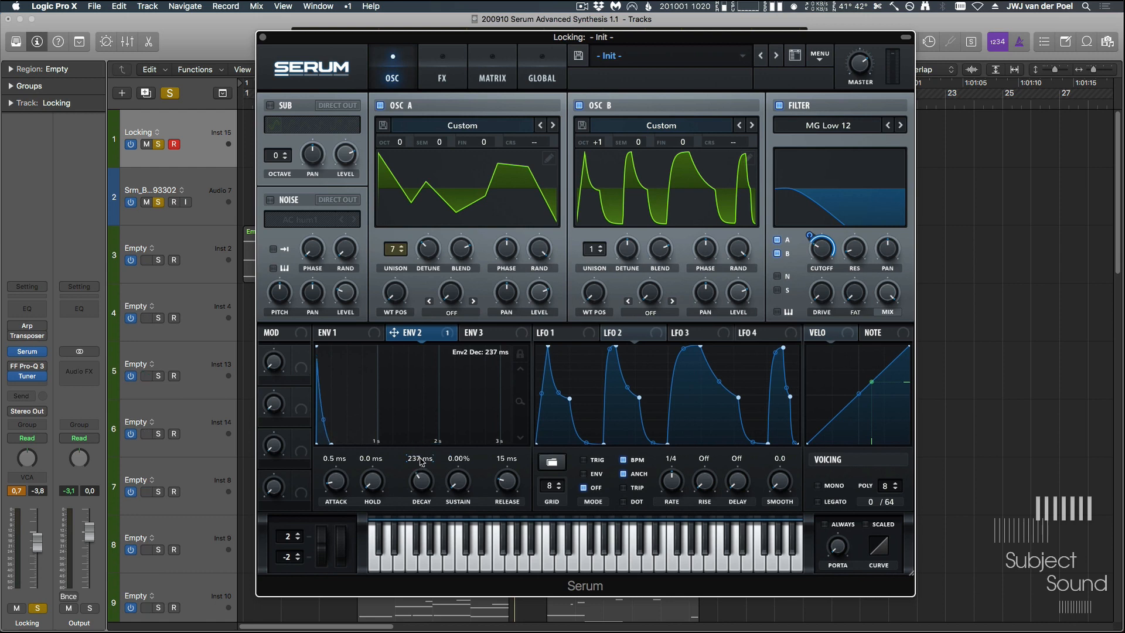
- Set Env 2's decay to 1/8 note
{"action": "double_click", "coordinate": [419, 459]}
{"action": "type", "text": "1/"}
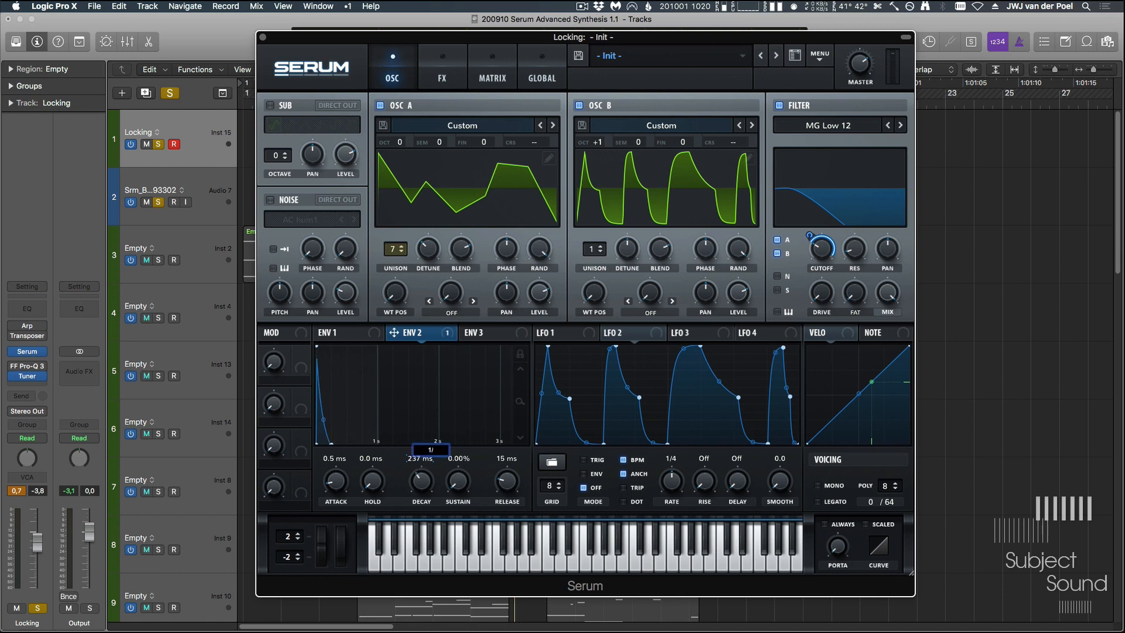
{"action": "type", "text": "8."}
{"action": "key", "text": "Return"}
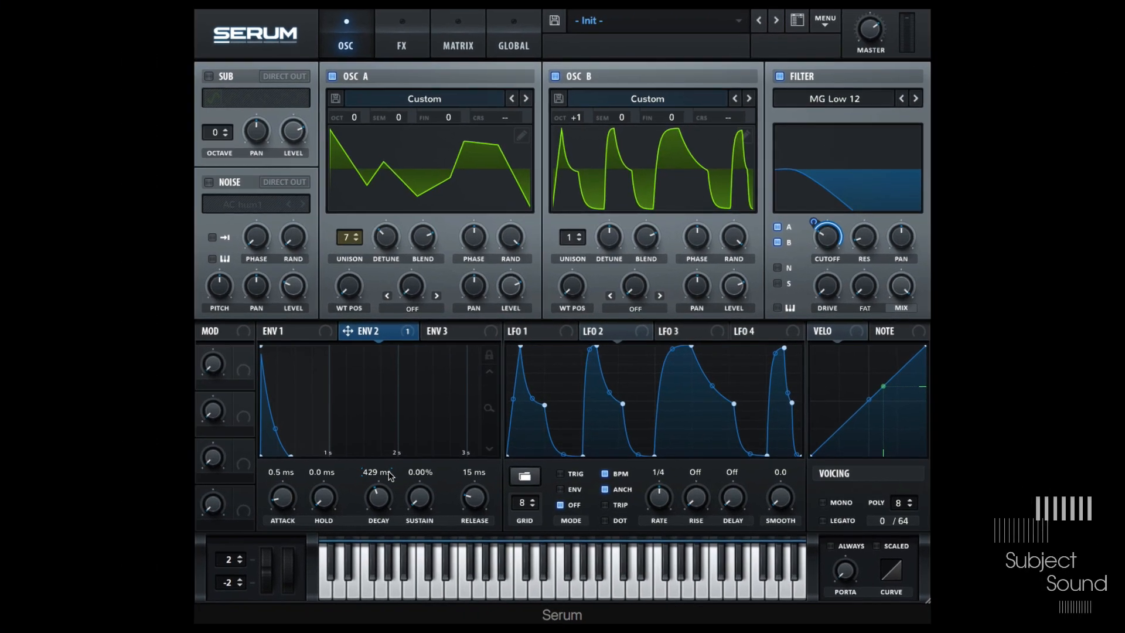
- Open LFO 1's editor and switch off Oscillator B
{"action": "left_click", "coordinate": [520, 330]}
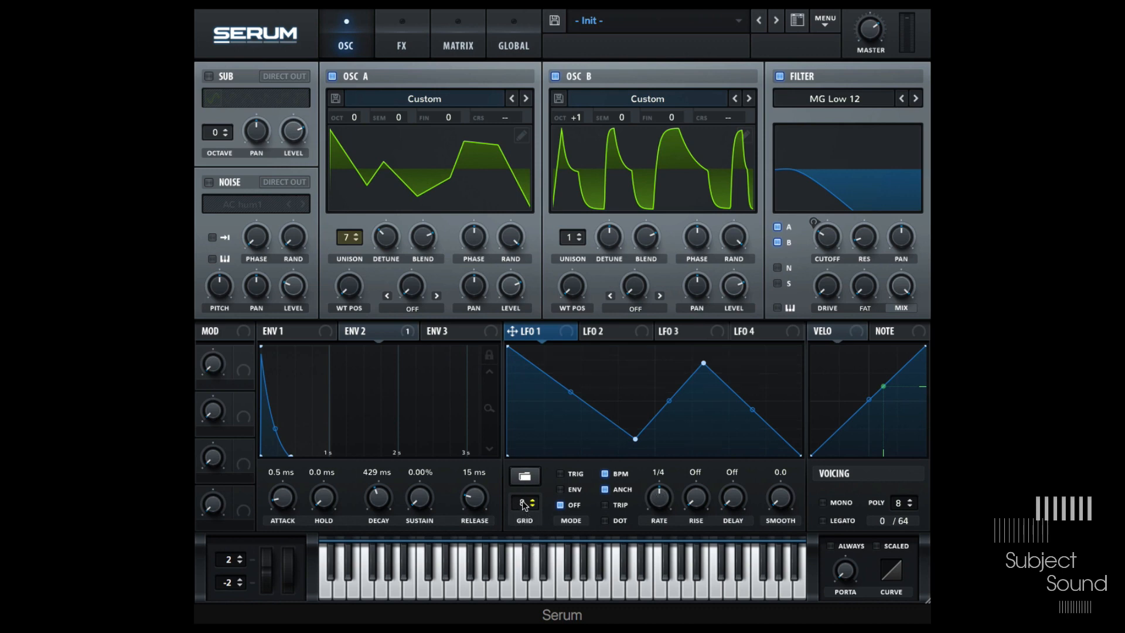
{"action": "left_click_drag", "start_coordinate": [522, 501], "coordinate": [538, 476]}
{"action": "mouse_move", "coordinate": [547, 529]}
{"action": "left_mouse_down"}
{"action": "mouse_move", "coordinate": [545, 480]}
{"action": "mouse_move", "coordinate": [551, 530]}
{"action": "left_mouse_up"}
{"action": "left_click", "coordinate": [555, 77]}
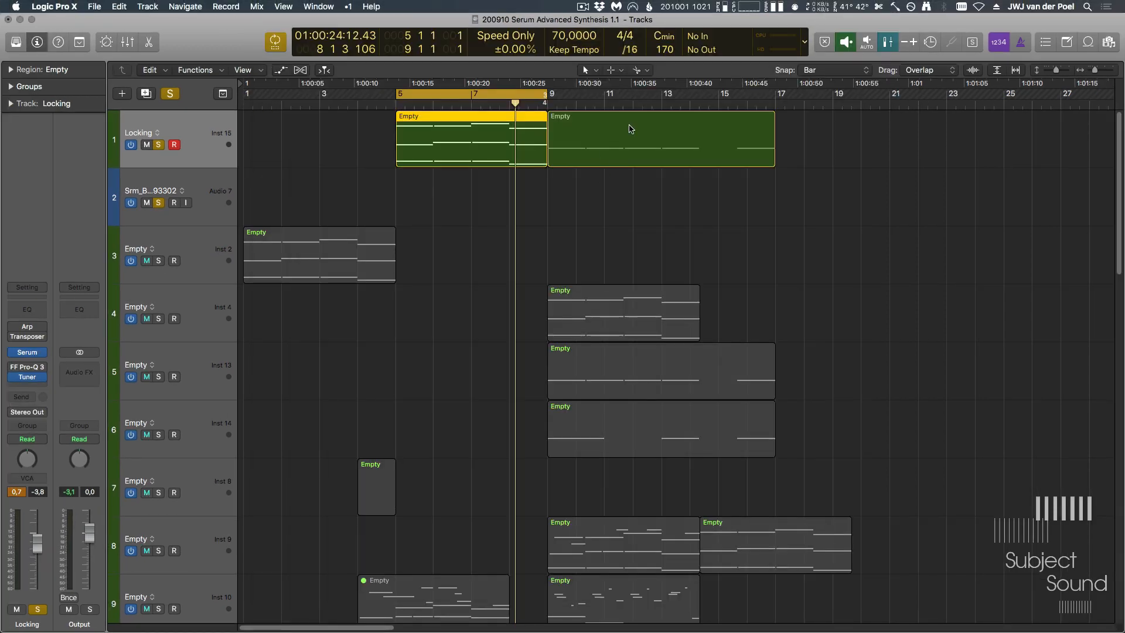
- Close the plugin window and shorten the project's cycle region to bars 9–13
{"action": "left_click", "coordinate": [630, 130]}
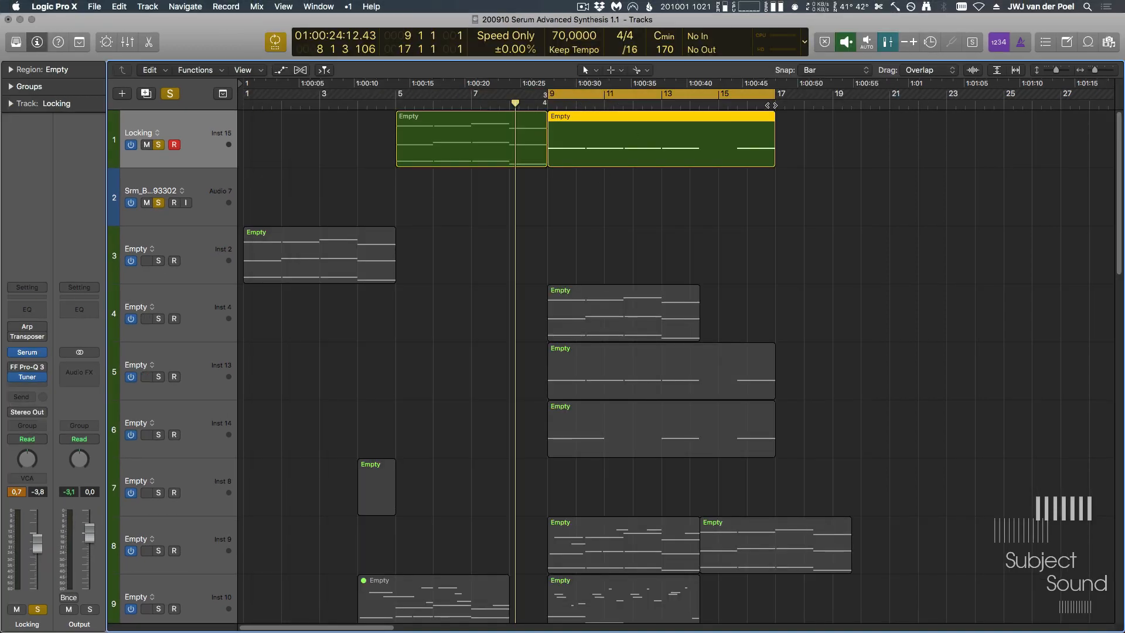
{"action": "left_click_drag", "start_coordinate": [777, 95], "coordinate": [653, 109]}
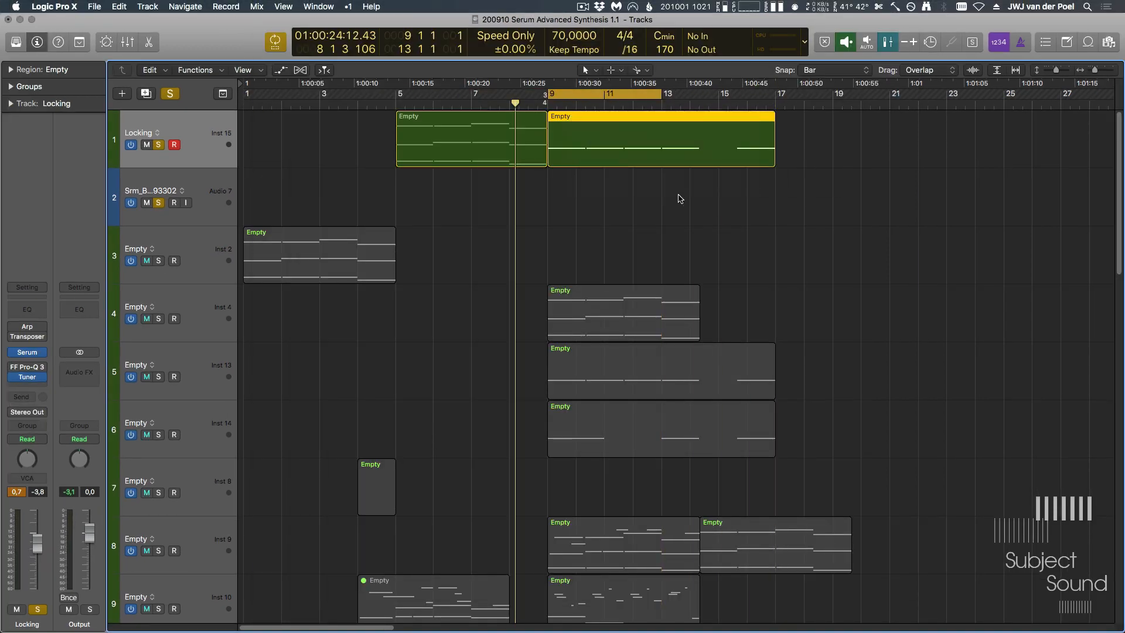
- Reopen the synth and reshape LFO 1 into a rising stepped pattern using the ramp-down preset and step drawing
{"action": "key", "text": "v"}
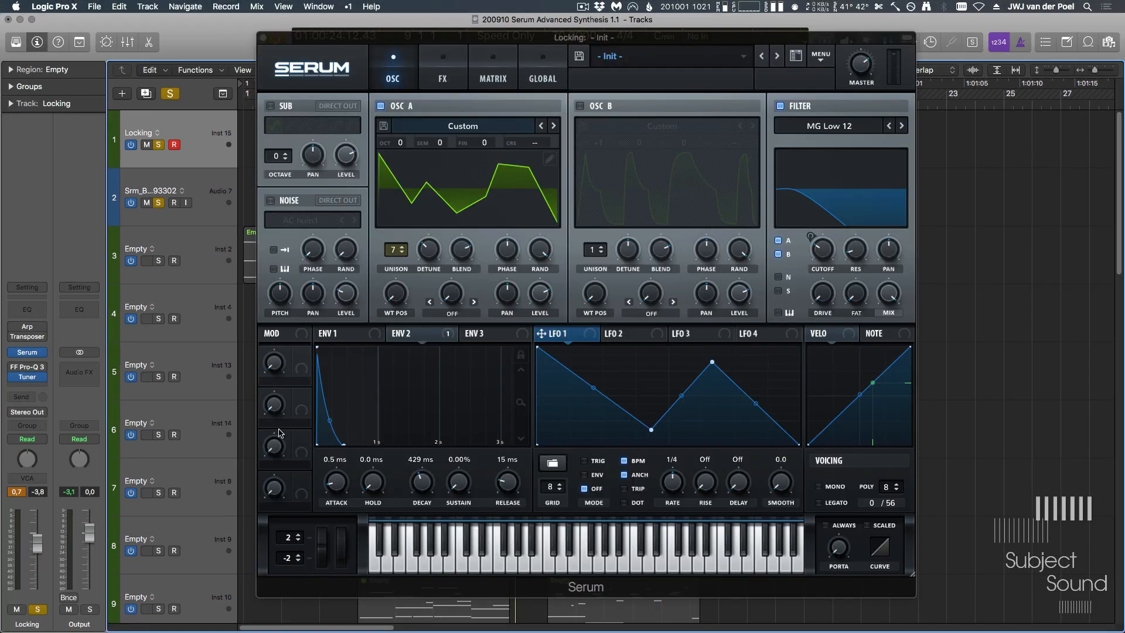
{"action": "right_click", "coordinate": [599, 369]}
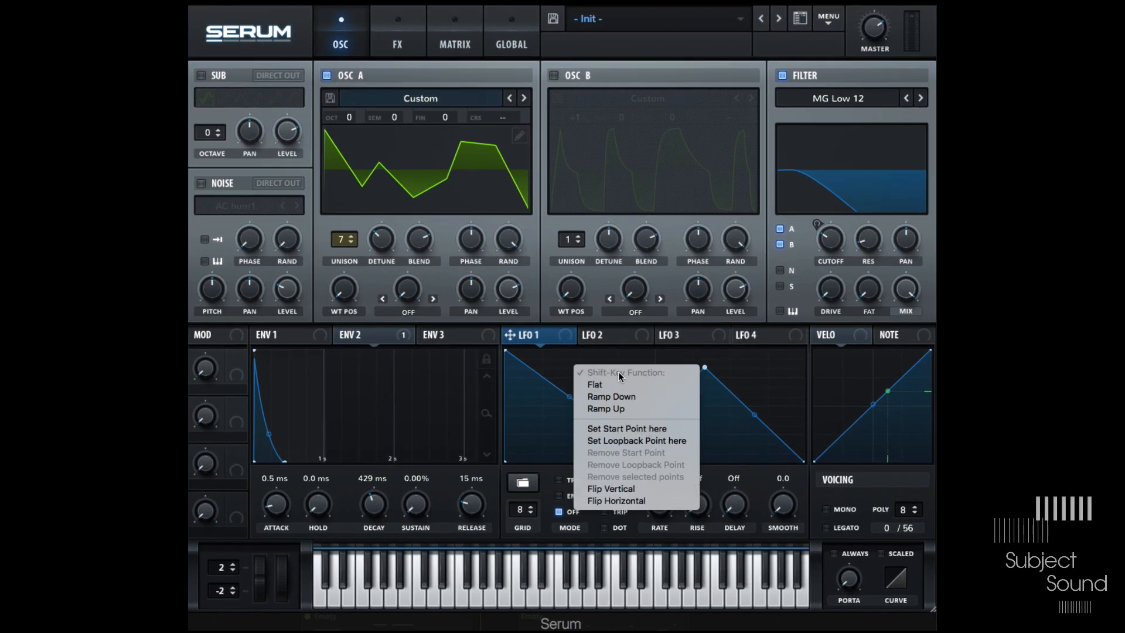
{"action": "left_click", "coordinate": [632, 383]}
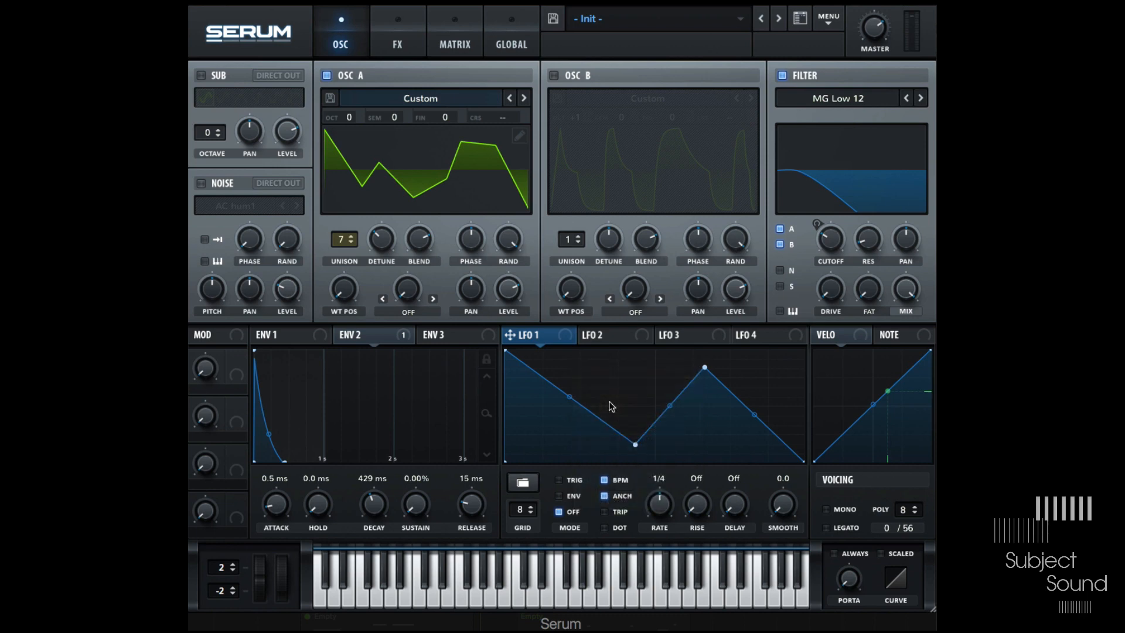
{"action": "mouse_move", "coordinate": [560, 375]}
{"action": "left_mouse_down"}
{"action": "mouse_move", "coordinate": [690, 391]}
{"action": "mouse_move", "coordinate": [765, 448]}
{"action": "mouse_move", "coordinate": [547, 338]}
{"action": "mouse_move", "coordinate": [557, 452]}
{"action": "mouse_move", "coordinate": [580, 372]}
{"action": "mouse_move", "coordinate": [797, 410]}
{"action": "mouse_move", "coordinate": [592, 381]}
{"action": "left_mouse_up"}
{"action": "right_click", "coordinate": [548, 354]}
{"action": "left_click", "coordinate": [587, 386]}
{"action": "right_click", "coordinate": [598, 380]}
{"action": "left_click", "coordinate": [621, 392]}
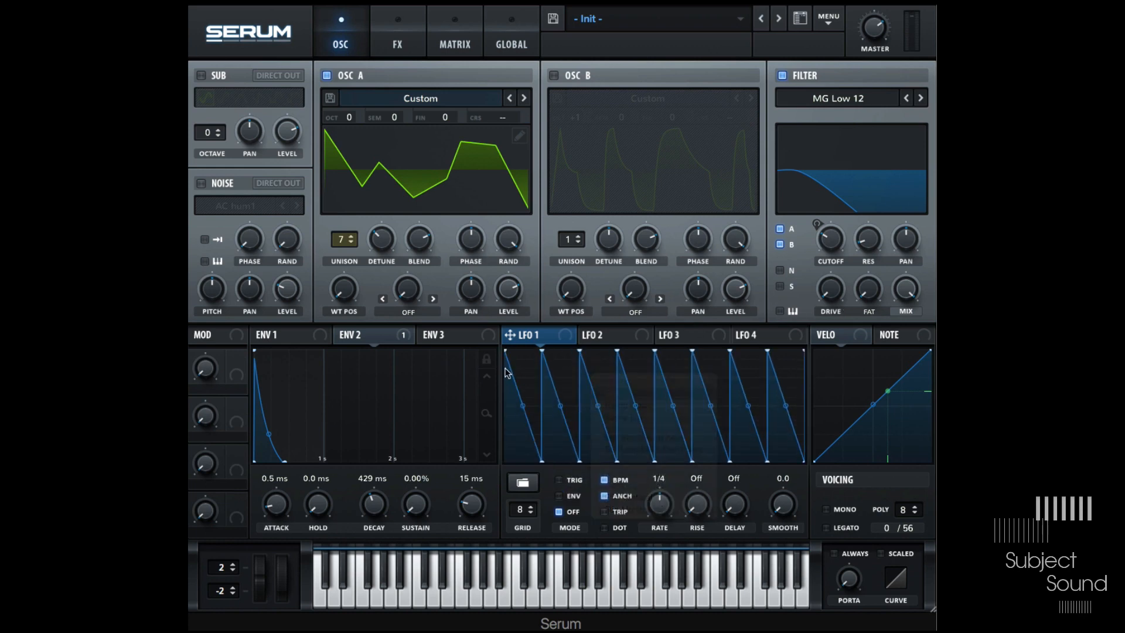
{"action": "mouse_move", "coordinate": [516, 414]}
{"action": "left_mouse_down"}
{"action": "mouse_move", "coordinate": [775, 379]}
{"action": "mouse_move", "coordinate": [823, 443]}
{"action": "left_mouse_up"}
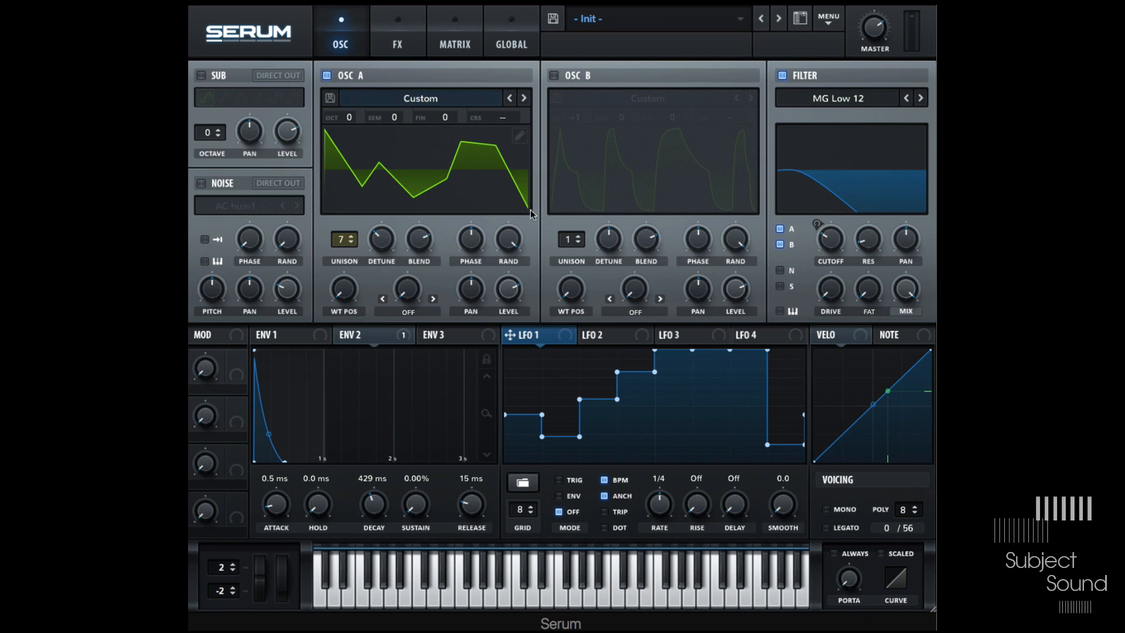
- Route LFO 1 to Oscillator A's coarse pitch and check the assignment in the matrix
{"action": "left_click_drag", "start_coordinate": [568, 340], "coordinate": [501, 117]}
{"action": "left_click", "coordinate": [459, 23]}
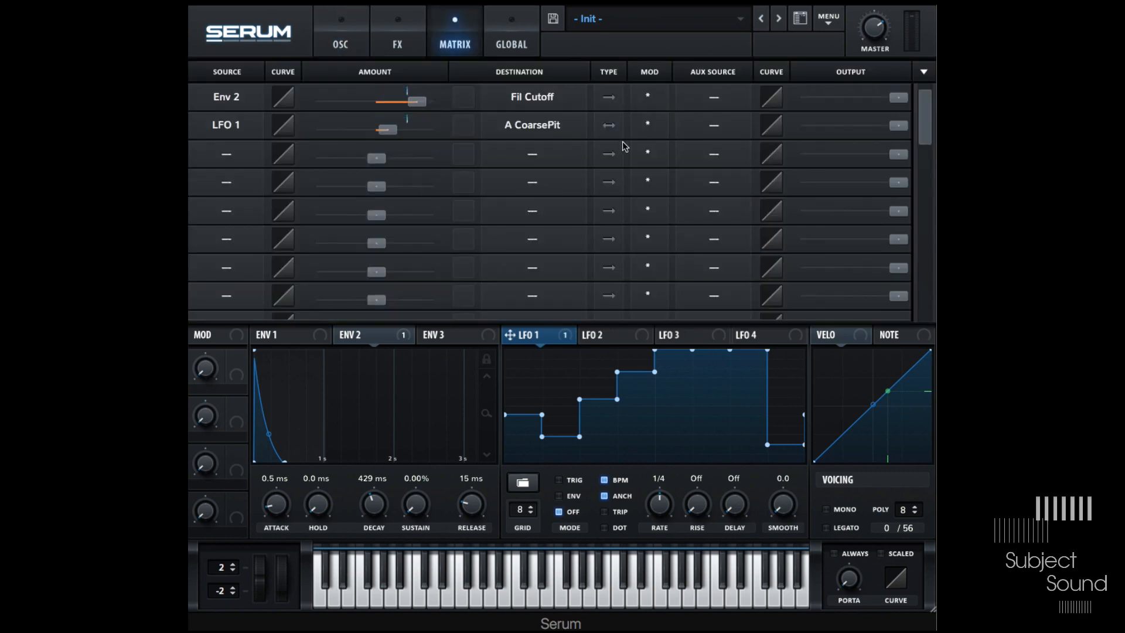
{"action": "left_click", "coordinate": [354, 34]}
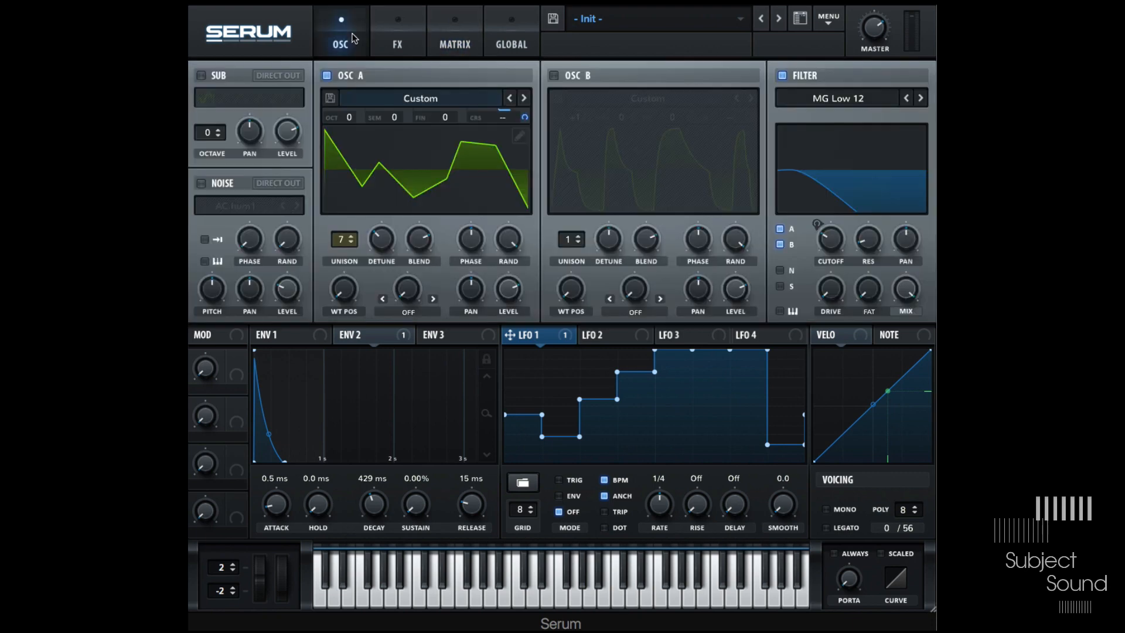
- Set LFO 1's grid to 4 and its rate to 1/2 note
{"action": "left_click", "coordinate": [519, 515]}
{"action": "key", "text": "Return"}
{"action": "left_click_drag", "start_coordinate": [659, 507], "coordinate": [664, 515]}
- Redraw LFO 1's shape as a high first step followed by a lower middle block
{"action": "mouse_move", "coordinate": [532, 372]}
{"action": "left_mouse_down"}
{"action": "mouse_move", "coordinate": [549, 390]}
{"action": "mouse_move", "coordinate": [549, 360]}
{"action": "mouse_move", "coordinate": [550, 405]}
{"action": "mouse_move", "coordinate": [553, 351]}
{"action": "left_mouse_up"}
{"action": "left_click_drag", "start_coordinate": [617, 373], "coordinate": [612, 461]}
{"action": "mouse_move", "coordinate": [674, 351]}
{"action": "left_mouse_down"}
{"action": "mouse_move", "coordinate": [684, 453]}
{"action": "mouse_move", "coordinate": [687, 436]}
{"action": "left_mouse_up"}
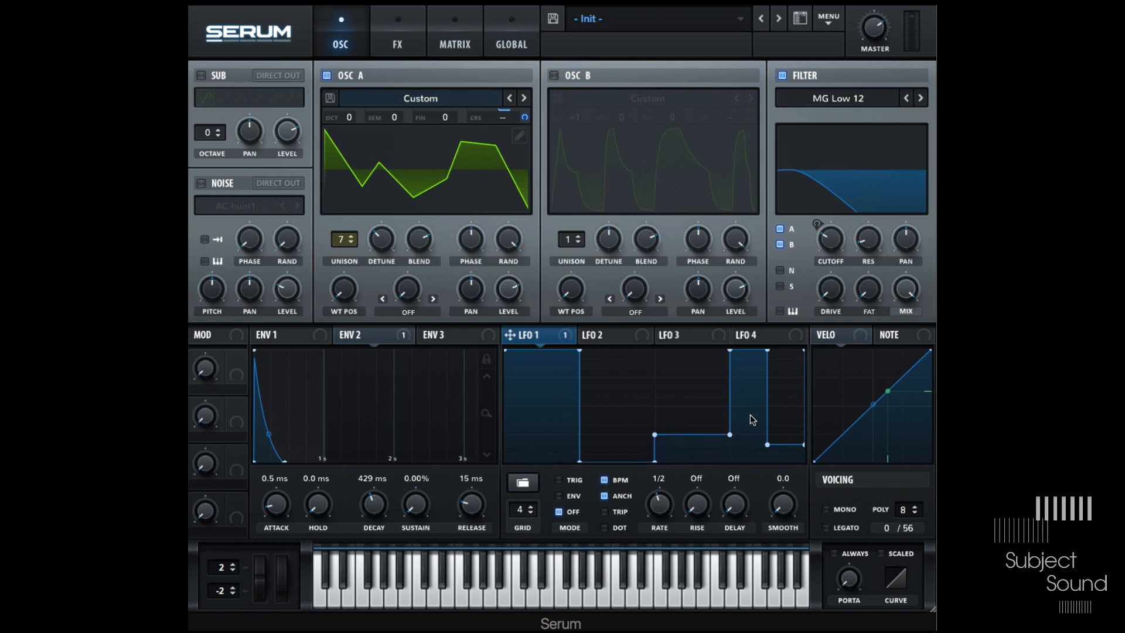
{"action": "left_click_drag", "start_coordinate": [752, 420], "coordinate": [750, 469]}
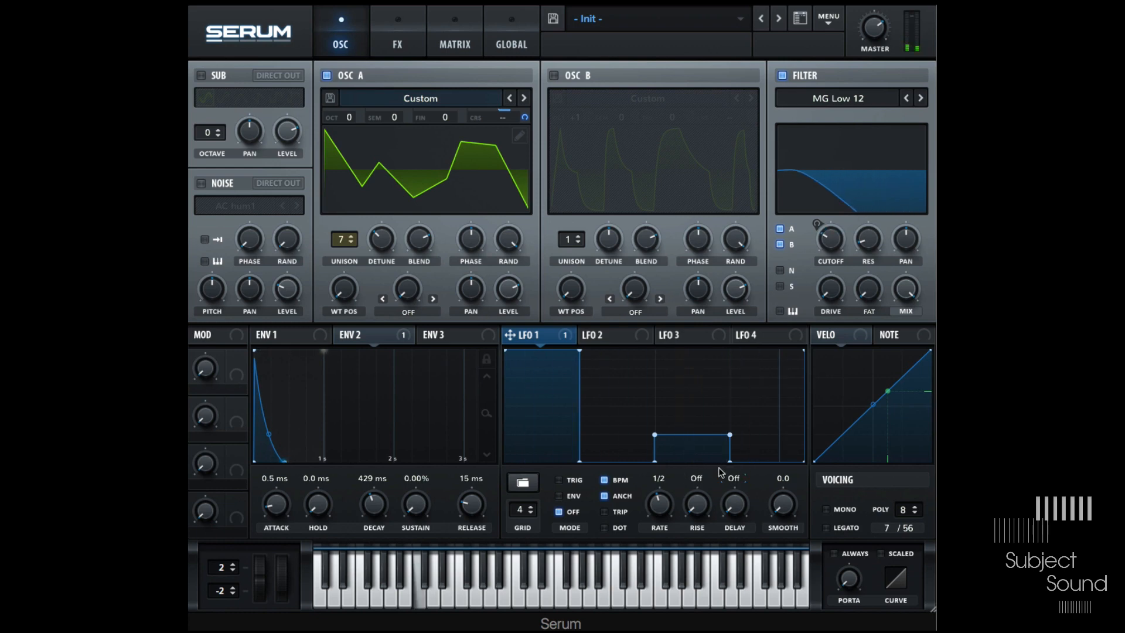
- Set Env 2's sustain to 100%
{"action": "left_click", "coordinate": [363, 334]}
{"action": "left_click_drag", "start_coordinate": [415, 505], "coordinate": [495, 425]}
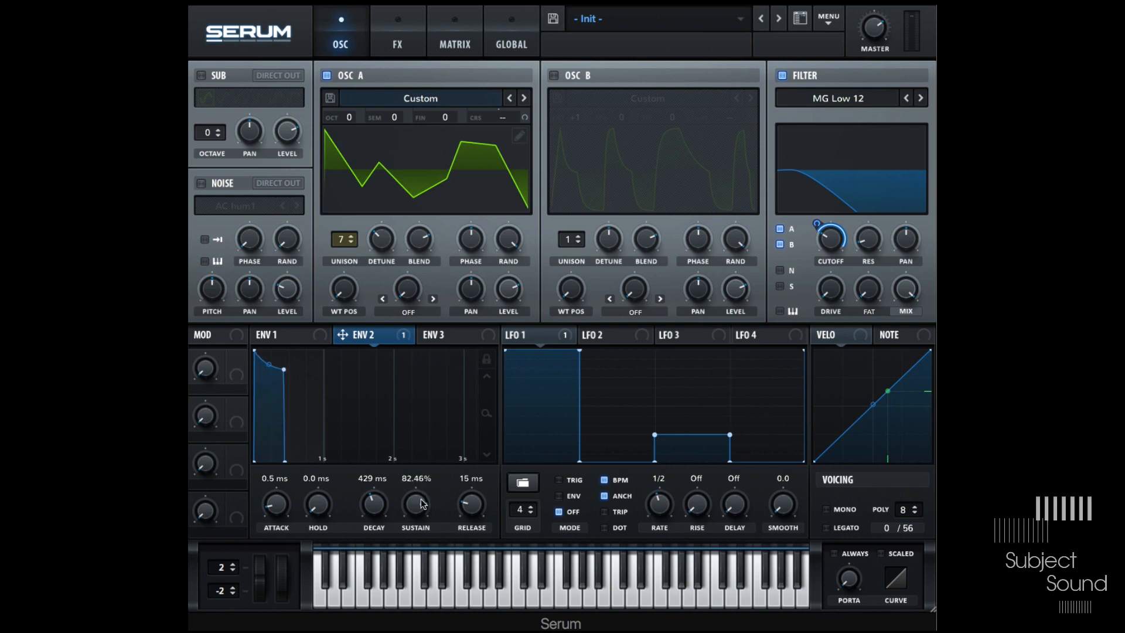
{"action": "left_click_drag", "start_coordinate": [420, 509], "coordinate": [428, 501]}
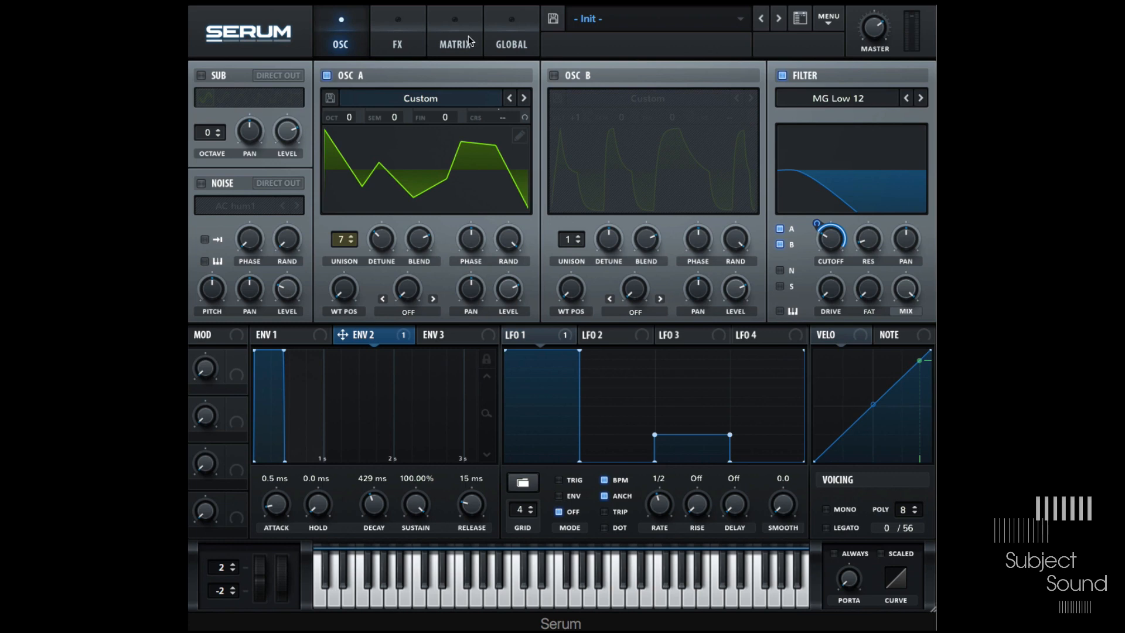
- Set LFO 1's modulation amount to Oscillator A coarse pitch to 12 in the matrix
{"action": "left_click", "coordinate": [608, 334]}
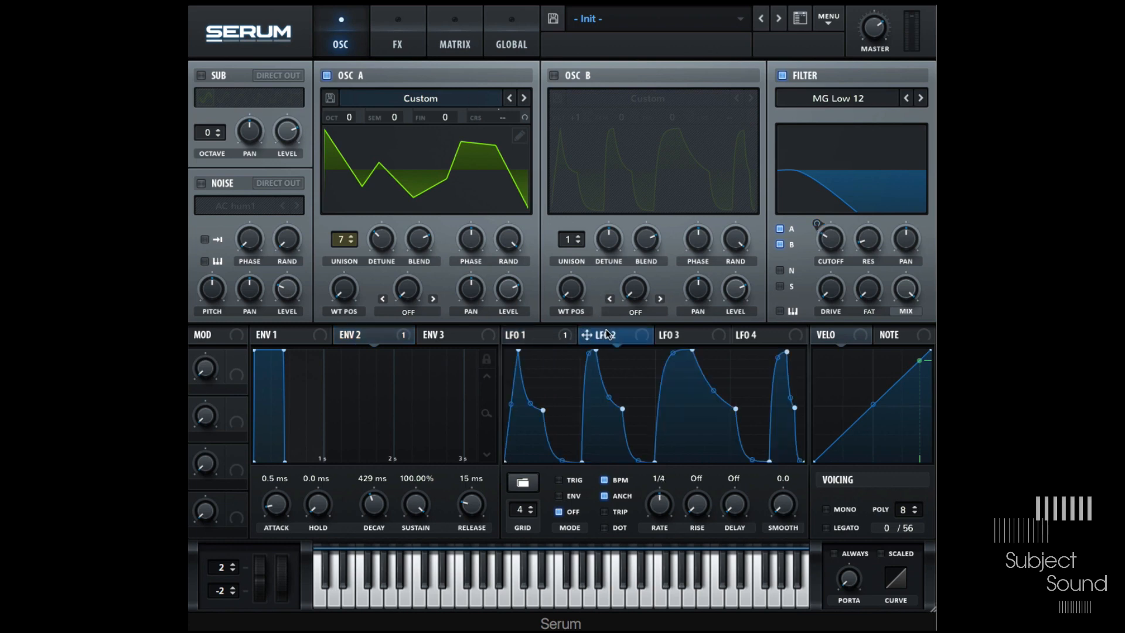
{"action": "left_click", "coordinate": [542, 334]}
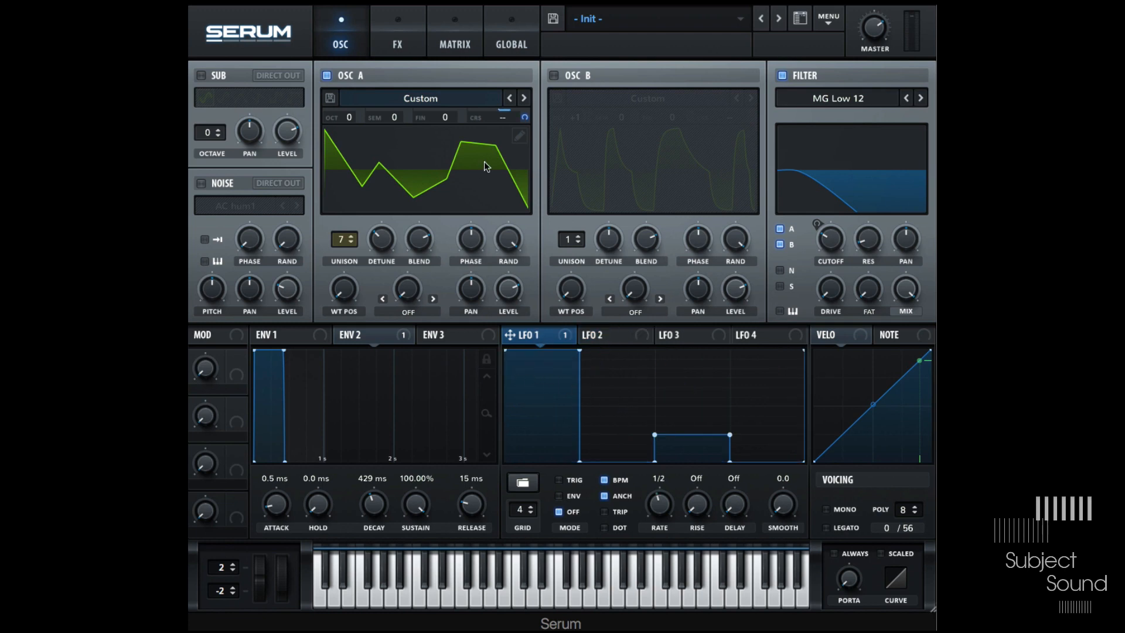
{"action": "left_click", "coordinate": [461, 39]}
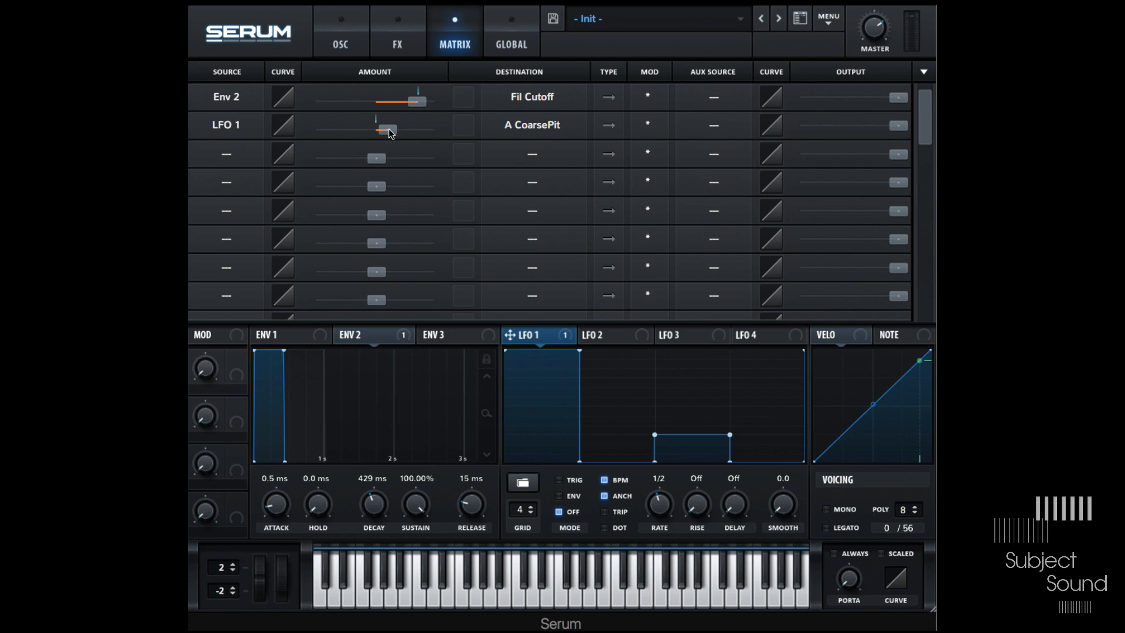
{"action": "double_click", "coordinate": [389, 130]}
{"action": "left_click", "coordinate": [249, 130]}
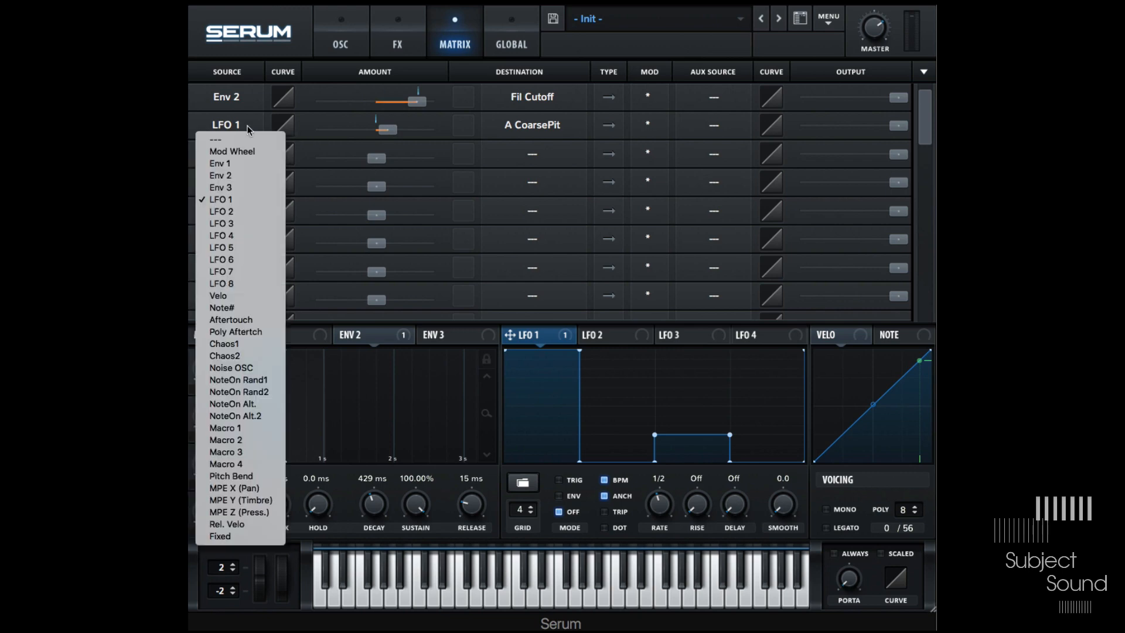
{"action": "left_click", "coordinate": [331, 127]}
{"action": "left_click_drag", "start_coordinate": [381, 130], "coordinate": [401, 141]}
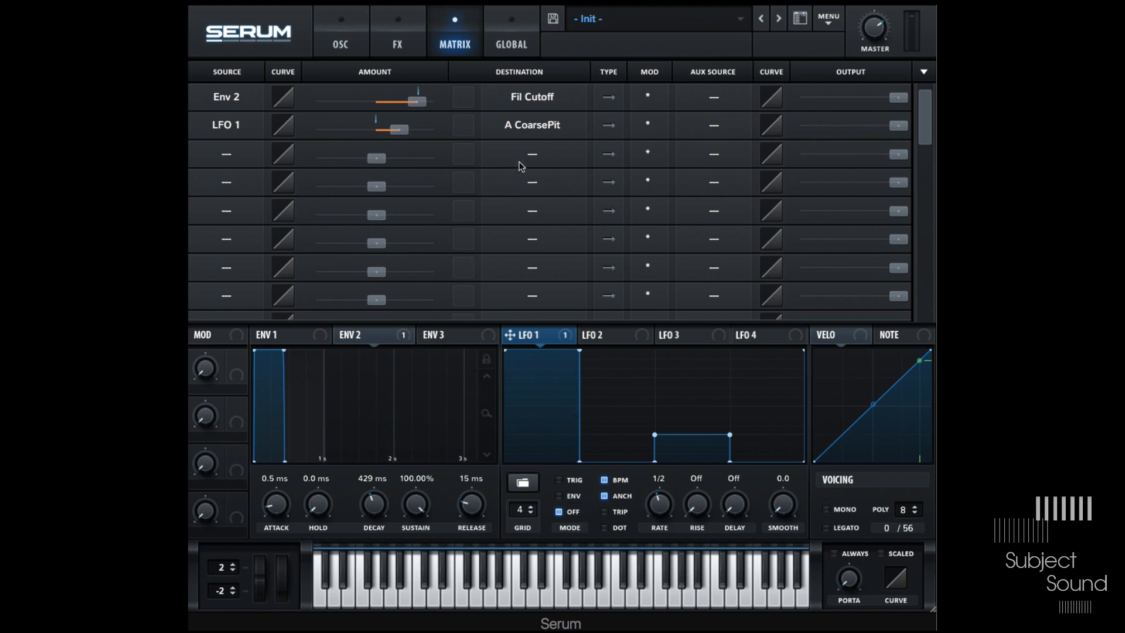
{"action": "double_click", "coordinate": [403, 132]}
{"action": "type", "text": "12 st"}
{"action": "key", "text": "Return"}
- Set LFO 1's grid to 8
{"action": "double_click", "coordinate": [384, 130]}
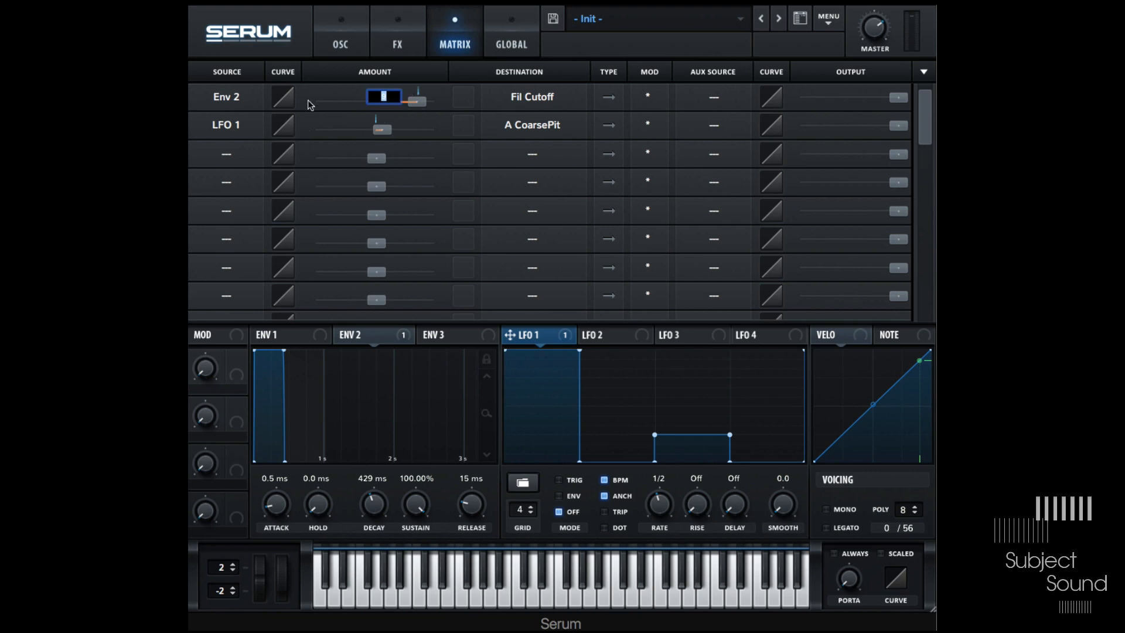
{"action": "left_click", "coordinate": [262, 129]}
{"action": "double_click", "coordinate": [520, 510]}
{"action": "type", "text": "8,12"}
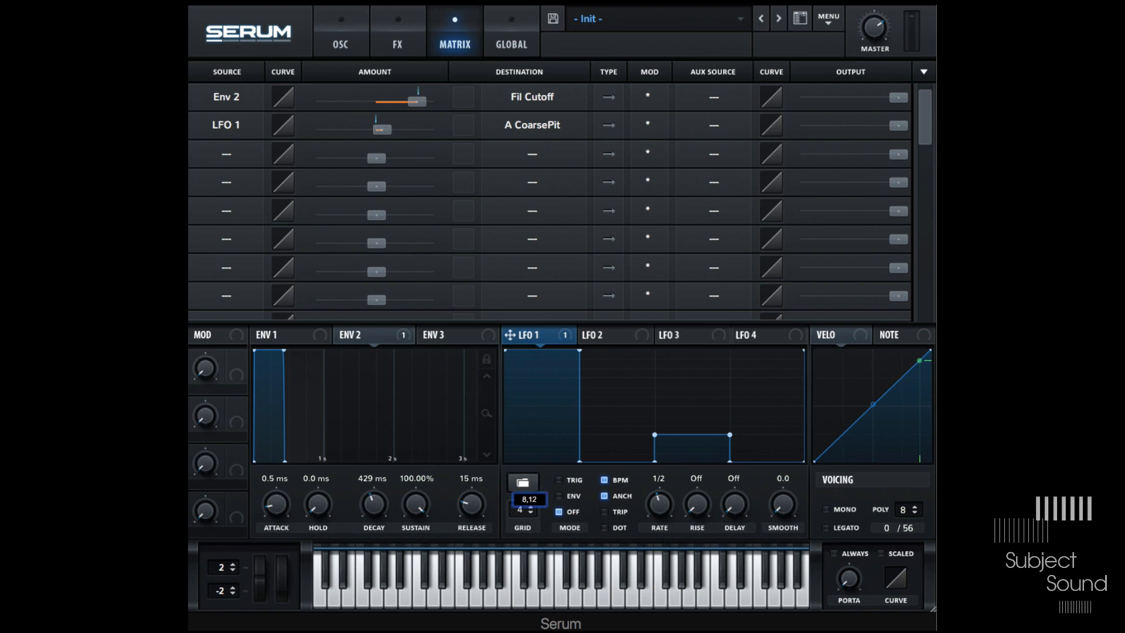
{"action": "key", "text": "Return"}
- Redraw LFO 1's stepped pattern with rising and falling blocks on the 8-step grid
{"action": "mouse_move", "coordinate": [557, 369]}
{"action": "left_mouse_down"}
{"action": "mouse_move", "coordinate": [567, 461]}
{"action": "mouse_move", "coordinate": [567, 435]}
{"action": "mouse_move", "coordinate": [606, 375]}
{"action": "mouse_move", "coordinate": [607, 338]}
{"action": "left_mouse_up"}
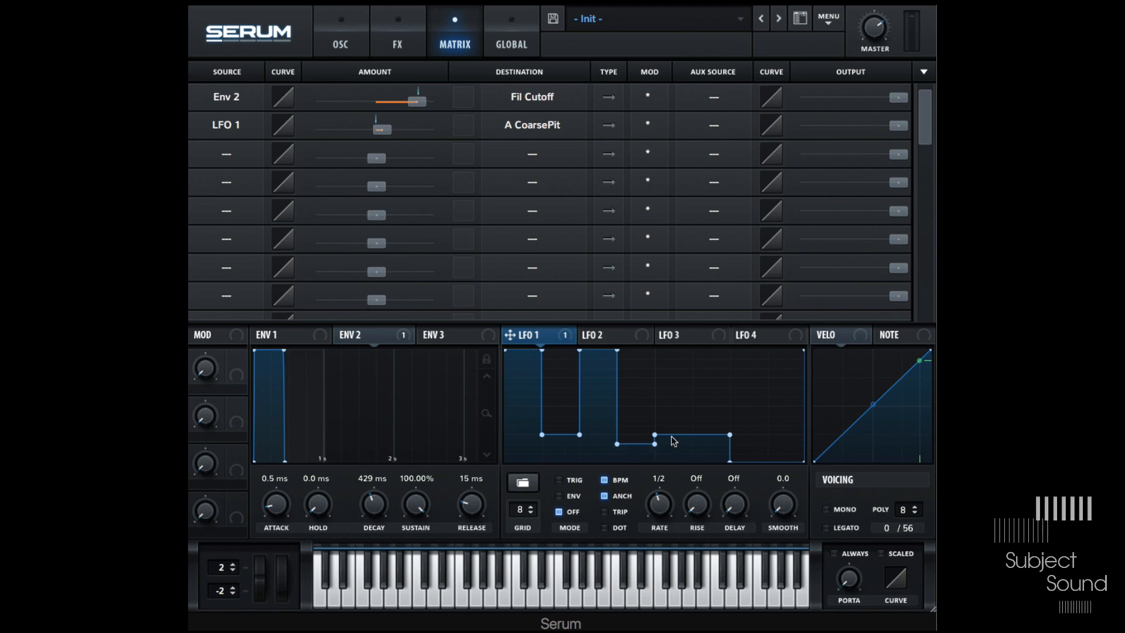
{"action": "left_click_drag", "start_coordinate": [672, 433], "coordinate": [673, 454]}
{"action": "left_click_drag", "start_coordinate": [678, 405], "coordinate": [679, 398]}
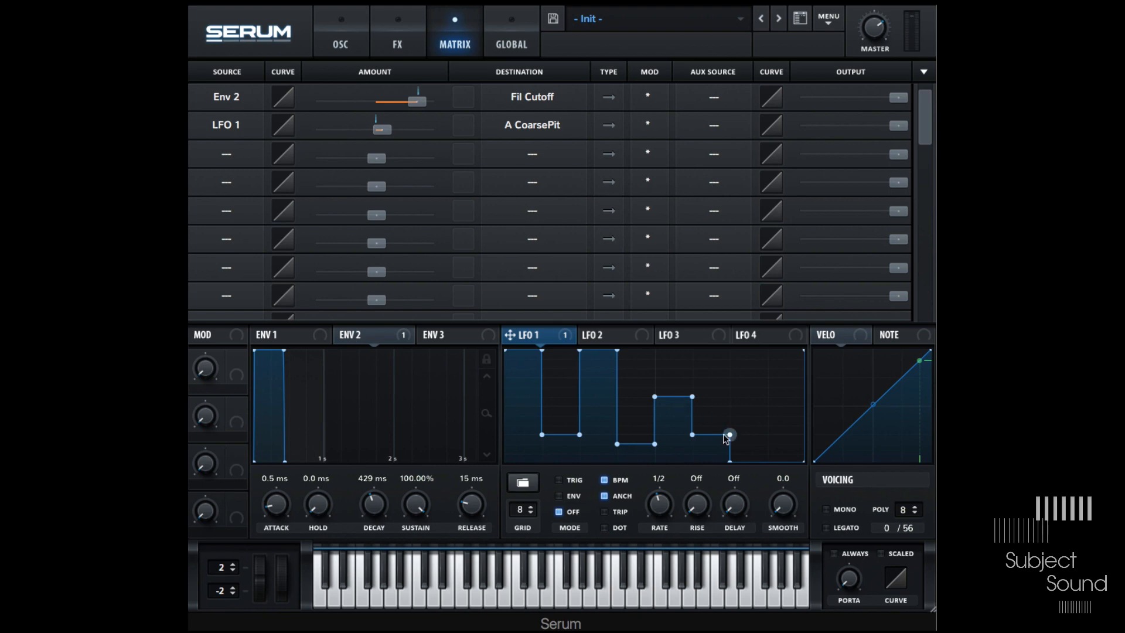
{"action": "mouse_move", "coordinate": [710, 437]}
{"action": "left_mouse_down"}
{"action": "mouse_move", "coordinate": [712, 467]}
{"action": "mouse_move", "coordinate": [754, 407]}
{"action": "left_mouse_up"}
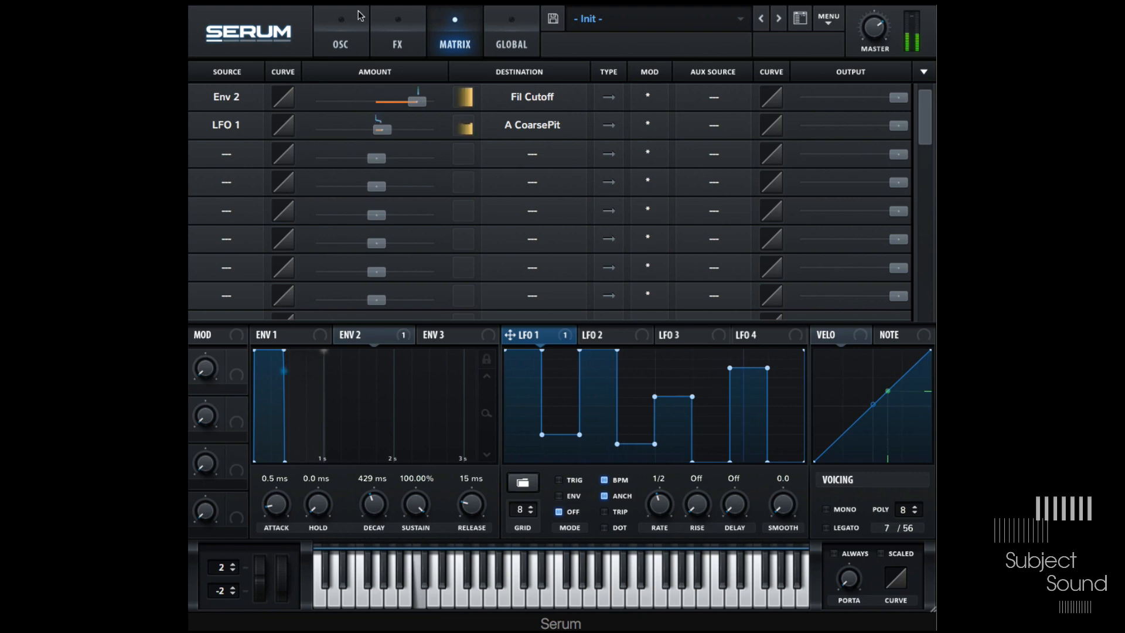
- Set the sources of matrix rows 3, 4 and 5 to LFO 1
{"action": "left_click", "coordinate": [344, 36]}
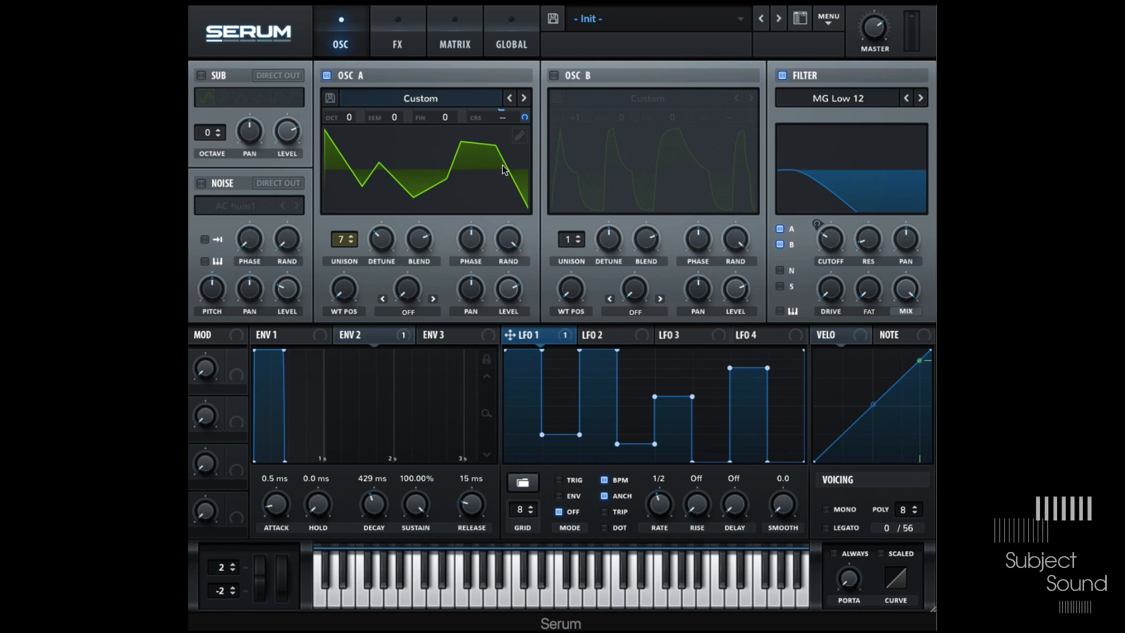
{"action": "left_click", "coordinate": [455, 36]}
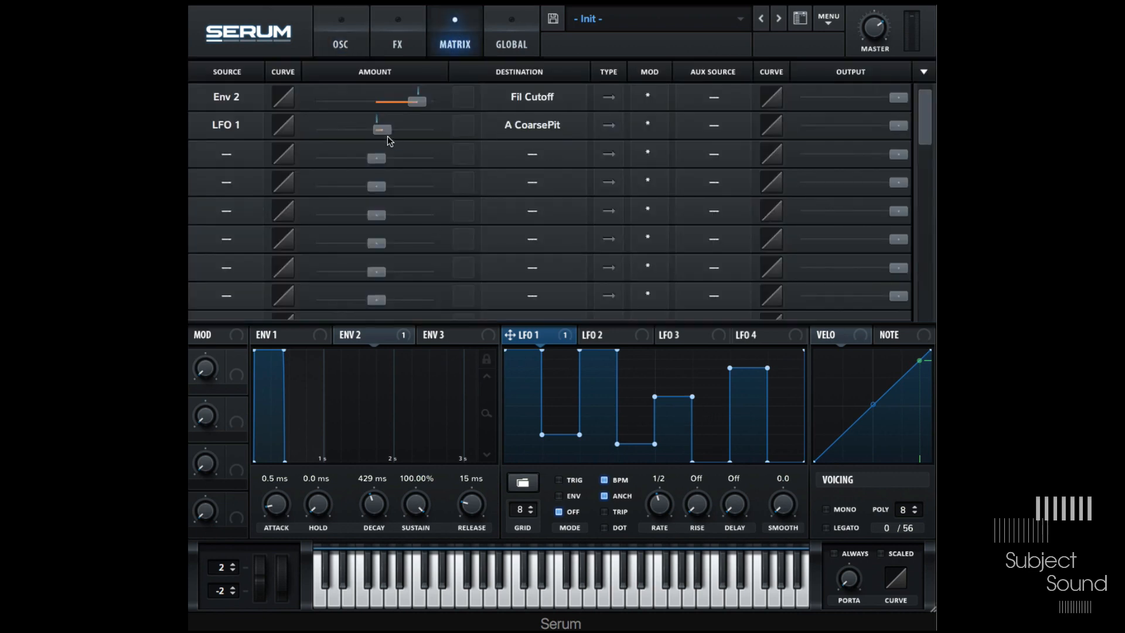
{"action": "mouse_move", "coordinate": [384, 130]}
{"action": "key", "text": "Return"}
{"action": "left_click", "coordinate": [237, 153]}
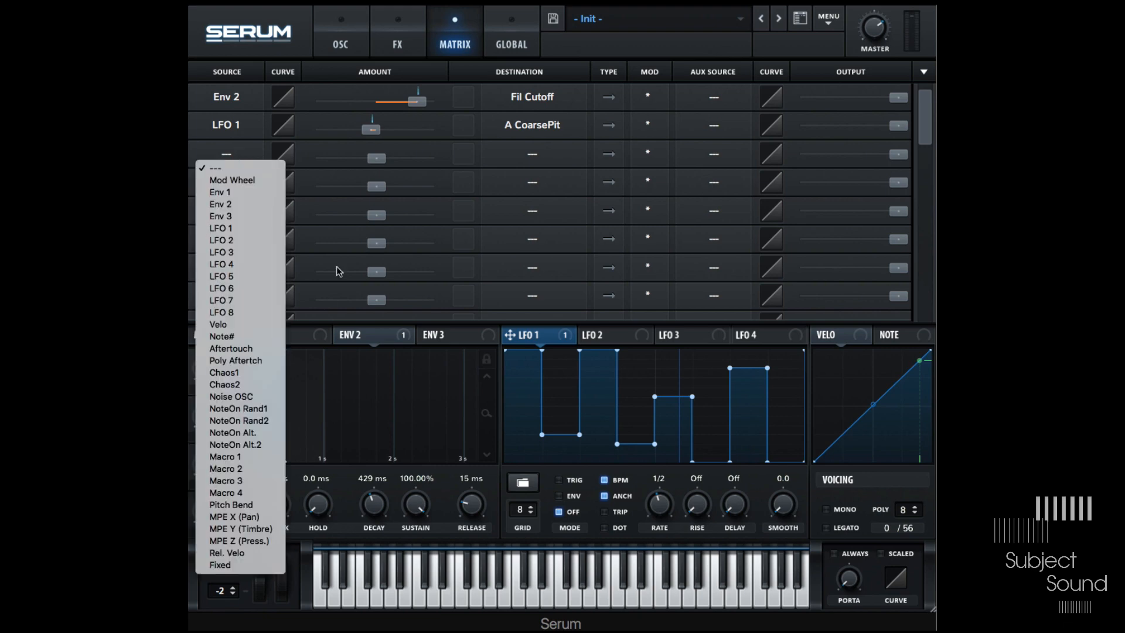
{"action": "left_click", "coordinate": [245, 229]}
{"action": "left_click", "coordinate": [235, 179]}
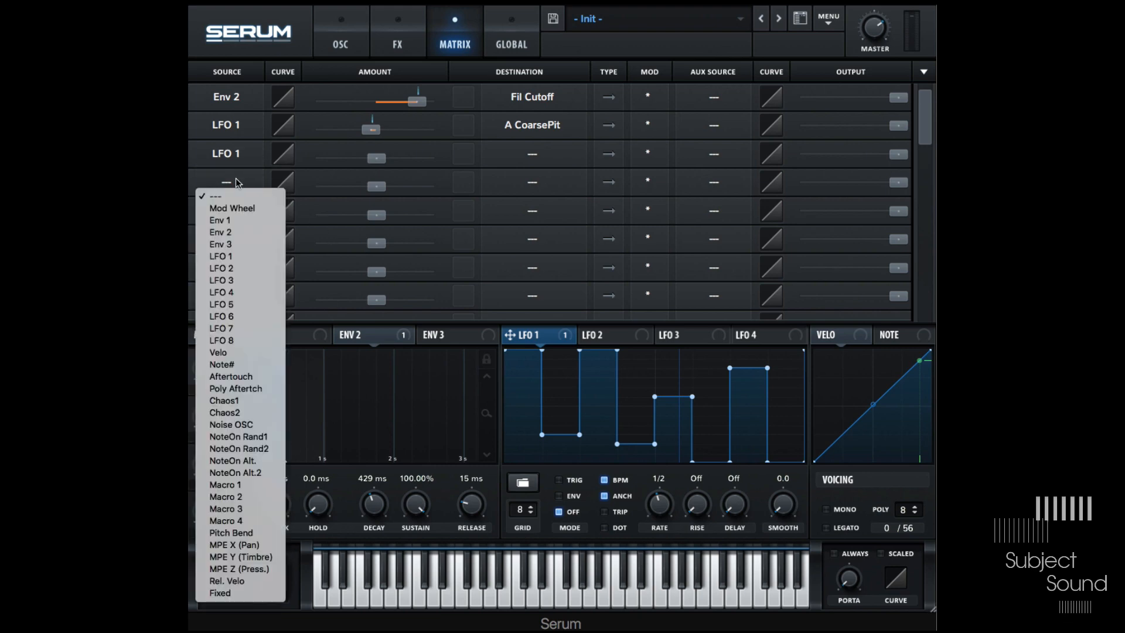
{"action": "left_click", "coordinate": [259, 258]}
{"action": "left_click", "coordinate": [234, 208]}
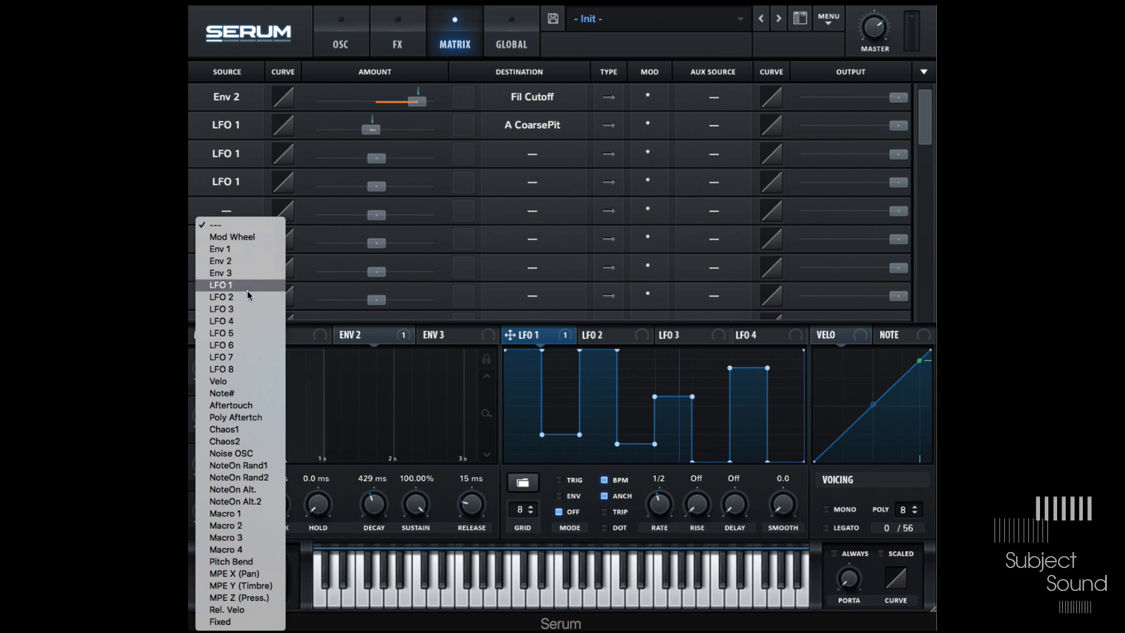
{"action": "left_click", "coordinate": [244, 283]}
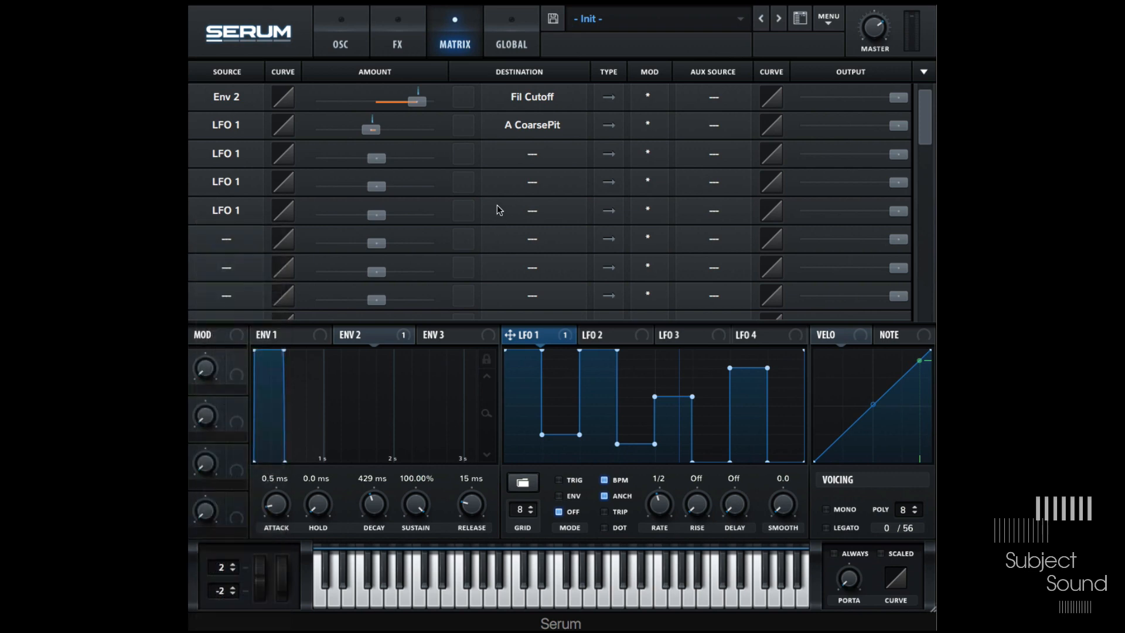
- Assign B Octave, Env1 Hold and Sub Osc Pan as destinations for the three new LFO 1 matrix rows
{"action": "left_click", "coordinate": [533, 155]}
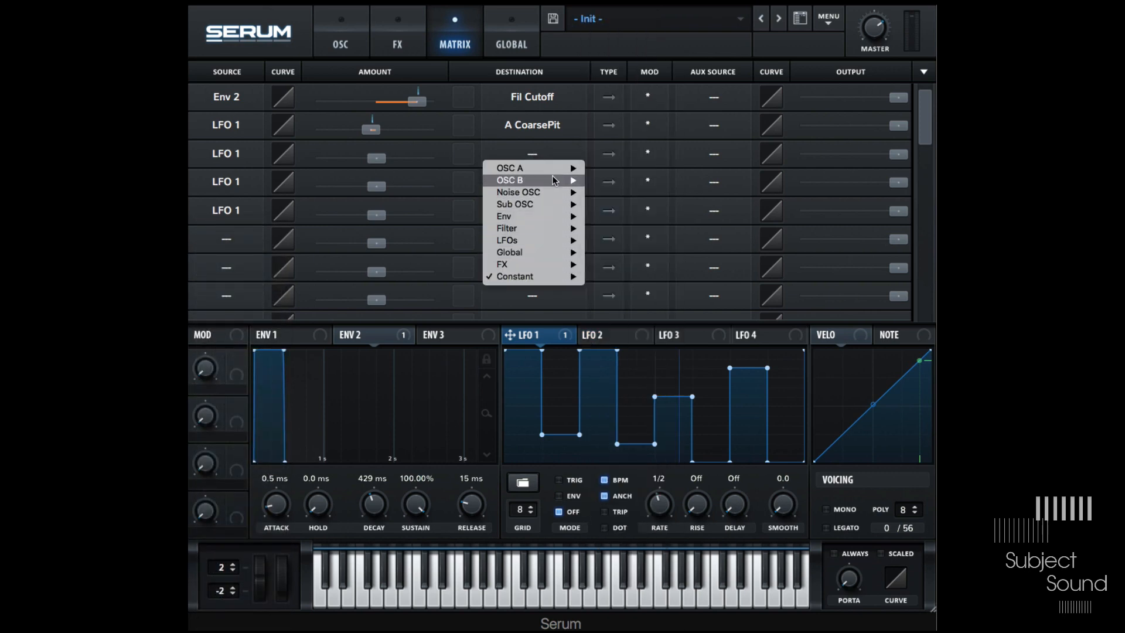
{"action": "mouse_move", "coordinate": [552, 179]}
{"action": "left_click", "coordinate": [635, 219]}
{"action": "left_click", "coordinate": [532, 182]}
{"action": "mouse_move", "coordinate": [557, 244]}
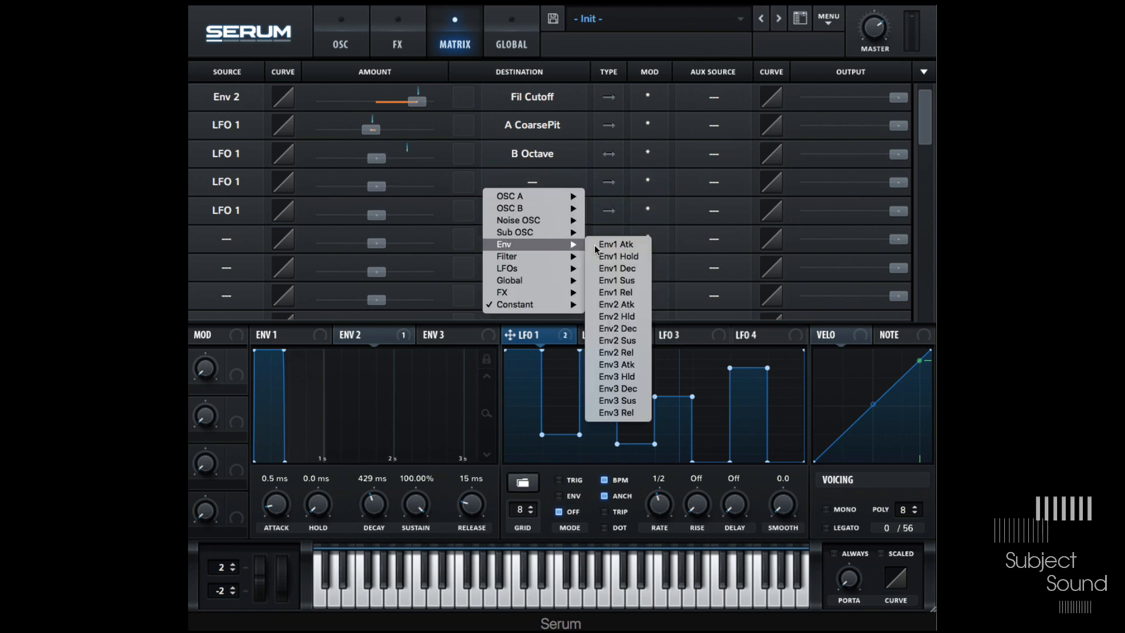
{"action": "left_click", "coordinate": [620, 258]}
{"action": "left_click", "coordinate": [530, 209]}
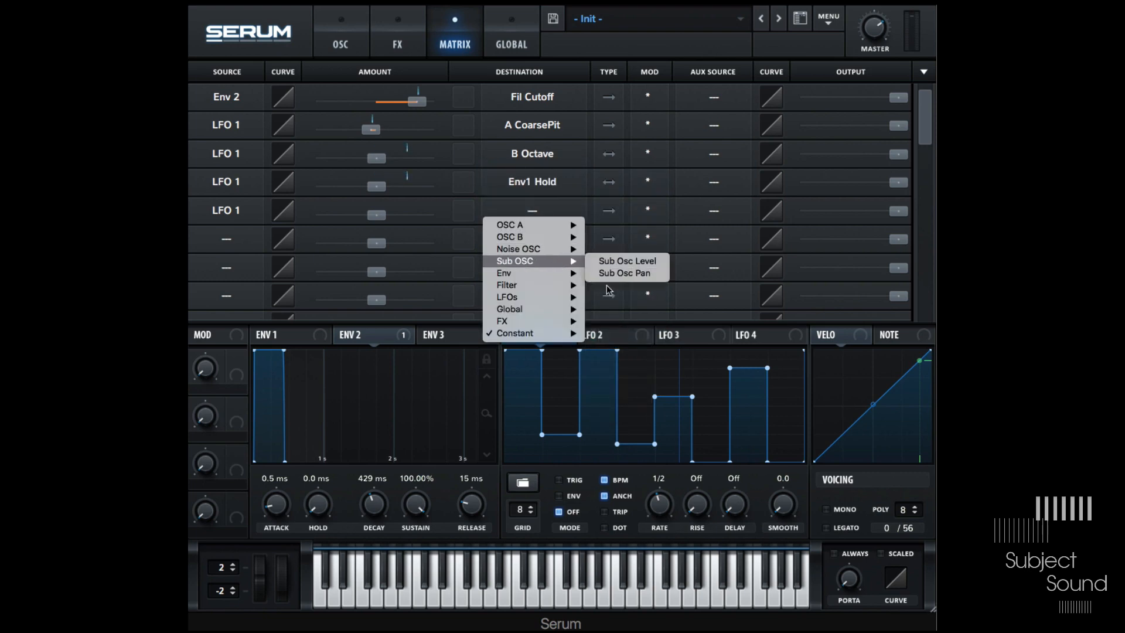
{"action": "left_click", "coordinate": [611, 272]}
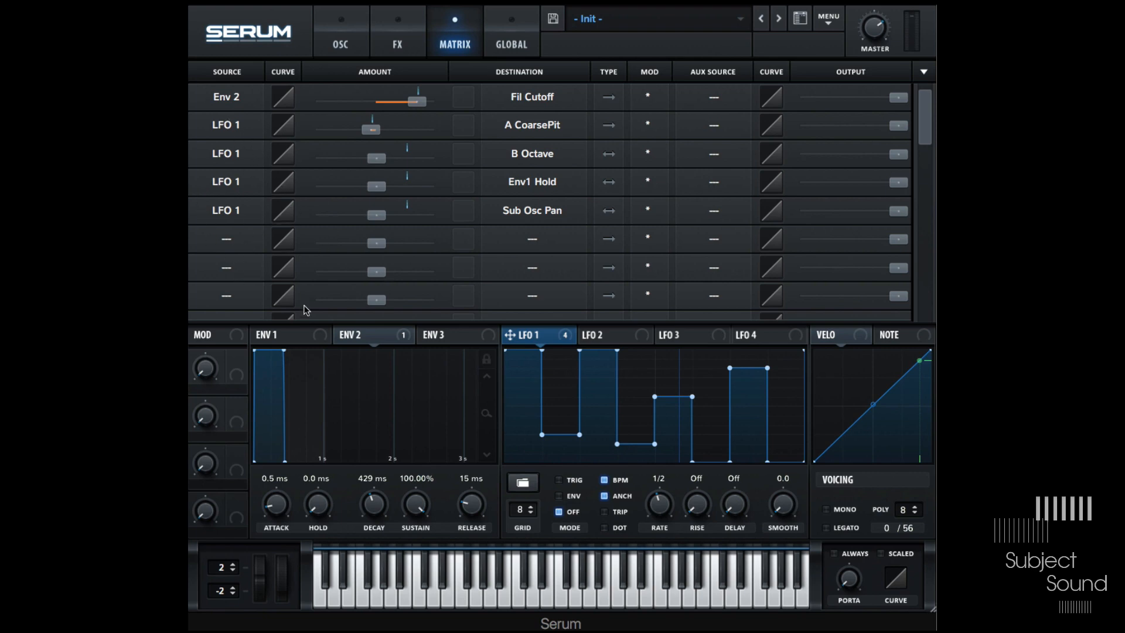
- Switch the source of all LFO 1 matrix rows to Mod Wheel, then to NoteOn Alt
{"action": "left_click", "coordinate": [238, 127]}
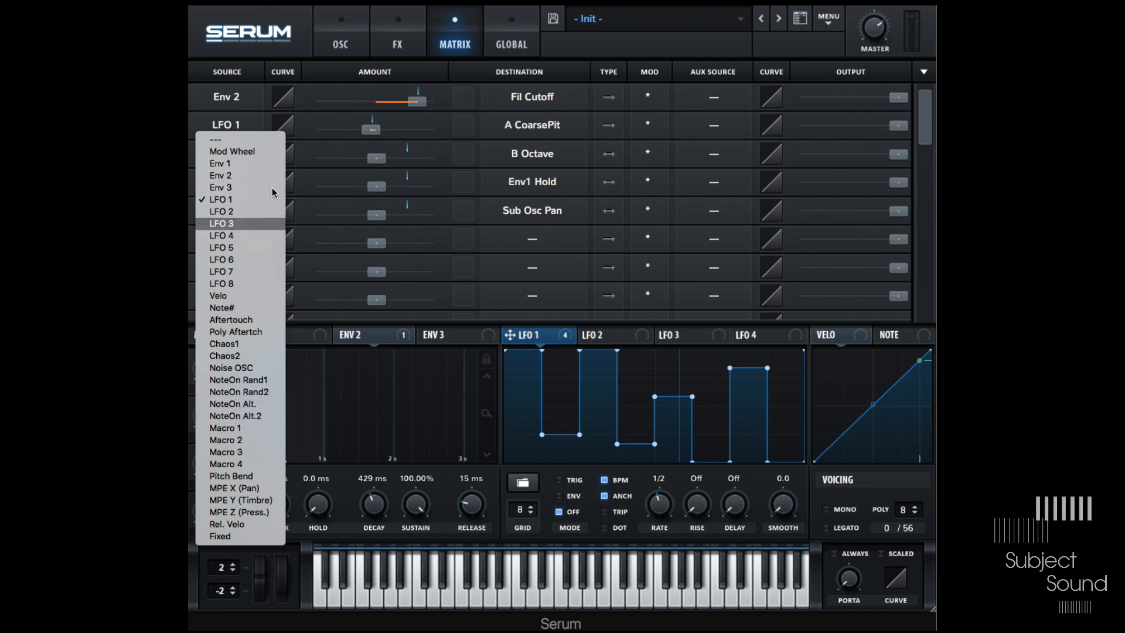
{"action": "left_click", "coordinate": [266, 151]}
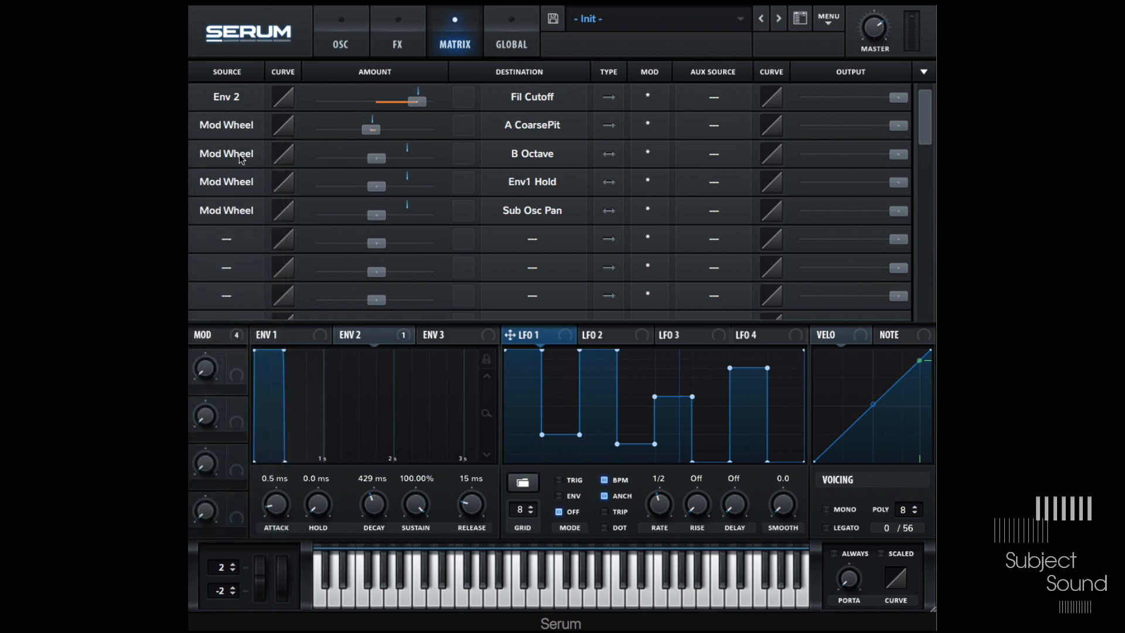
{"action": "left_click", "coordinate": [243, 127]}
{"action": "left_click", "coordinate": [243, 404]}
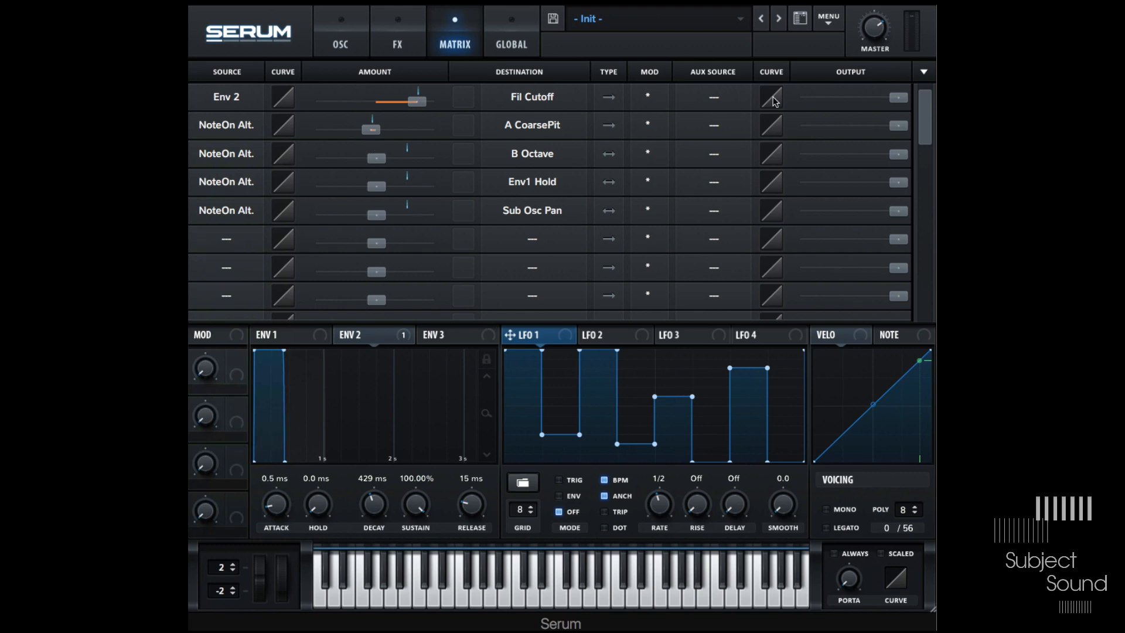
- Reset the patch to the Init preset and show the oscillator page
{"action": "left_click", "coordinate": [827, 20]}
{"action": "left_click", "coordinate": [839, 94]}
{"action": "left_click", "coordinate": [339, 45]}
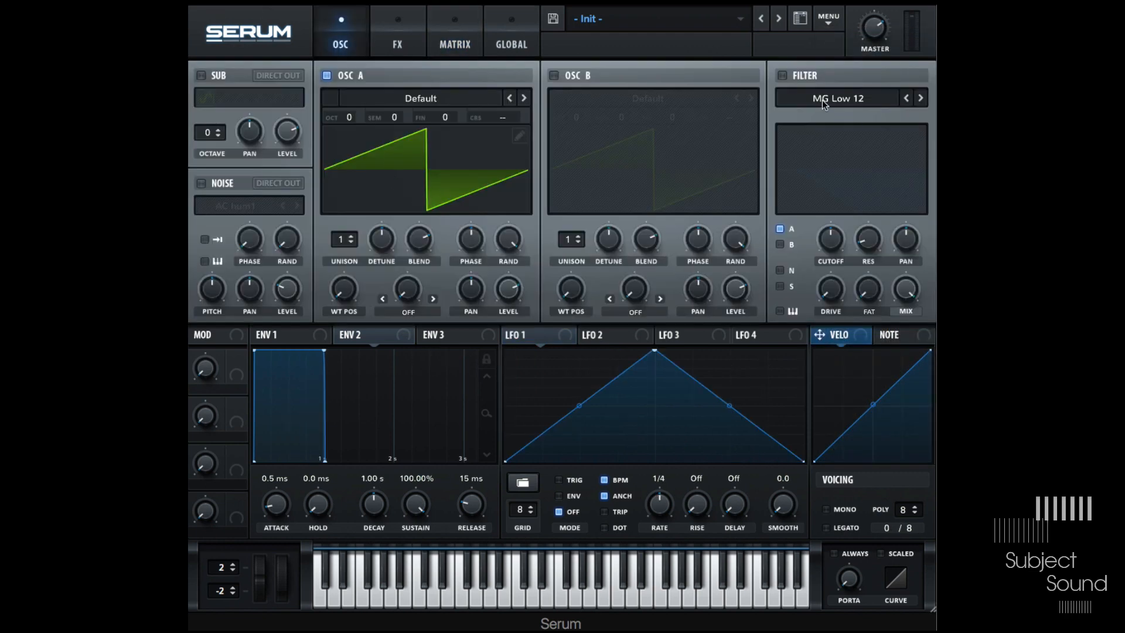
- Open the preset browser and filter through several categories, ending on Sawtooth
{"action": "left_click", "coordinate": [800, 19]}
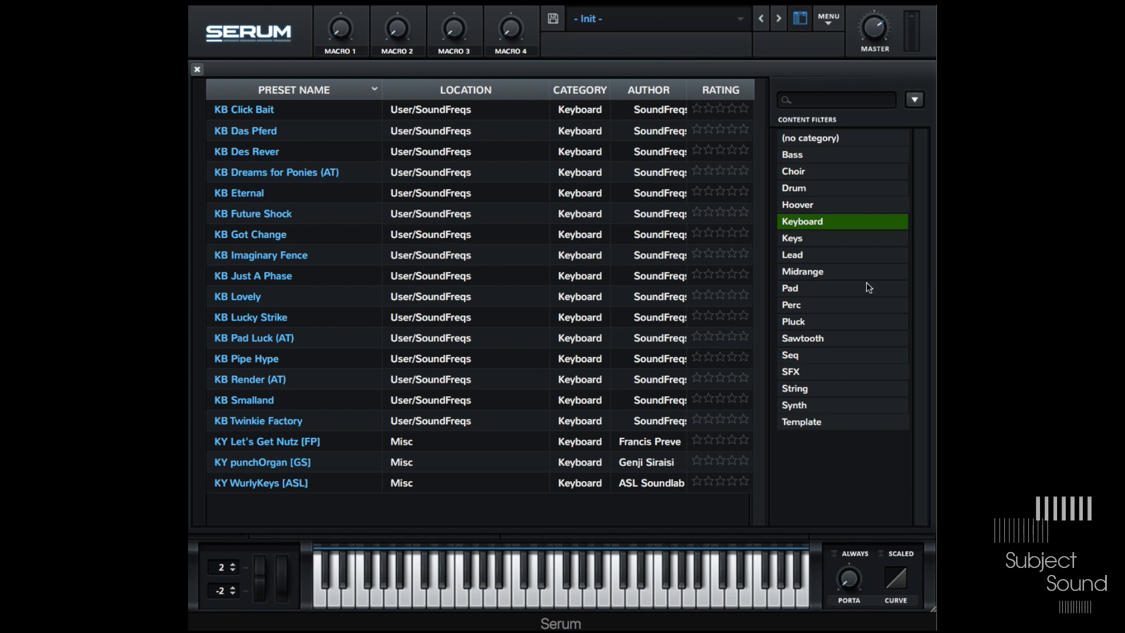
{"action": "left_click", "coordinate": [815, 288]}
{"action": "left_click", "coordinate": [842, 189]}
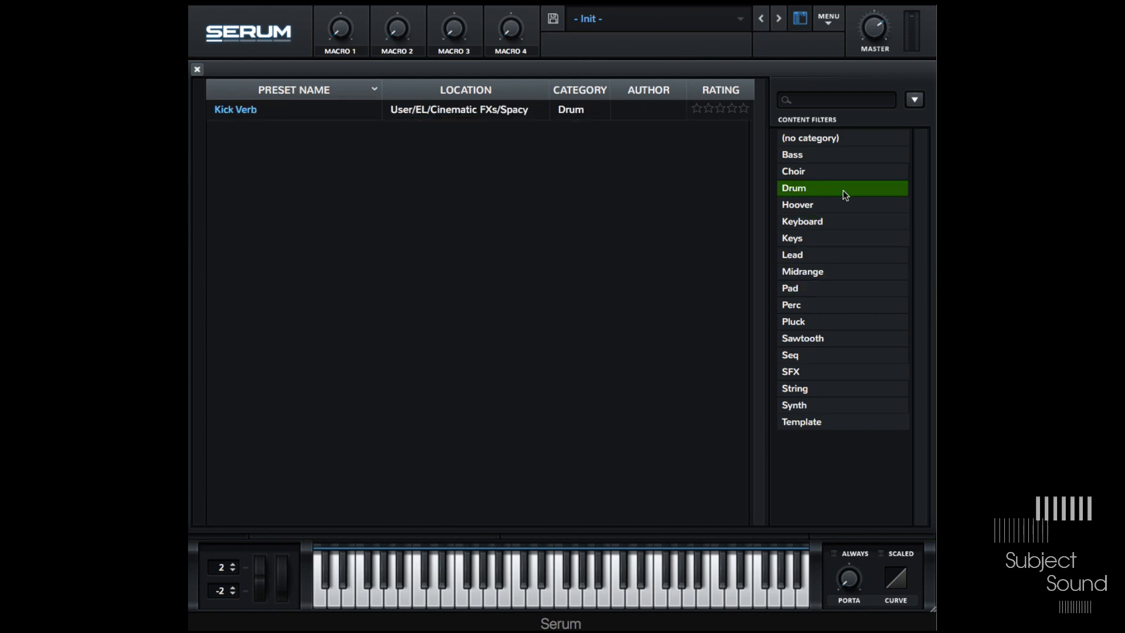
{"action": "left_click", "coordinate": [818, 171]}
{"action": "left_click", "coordinate": [813, 153]}
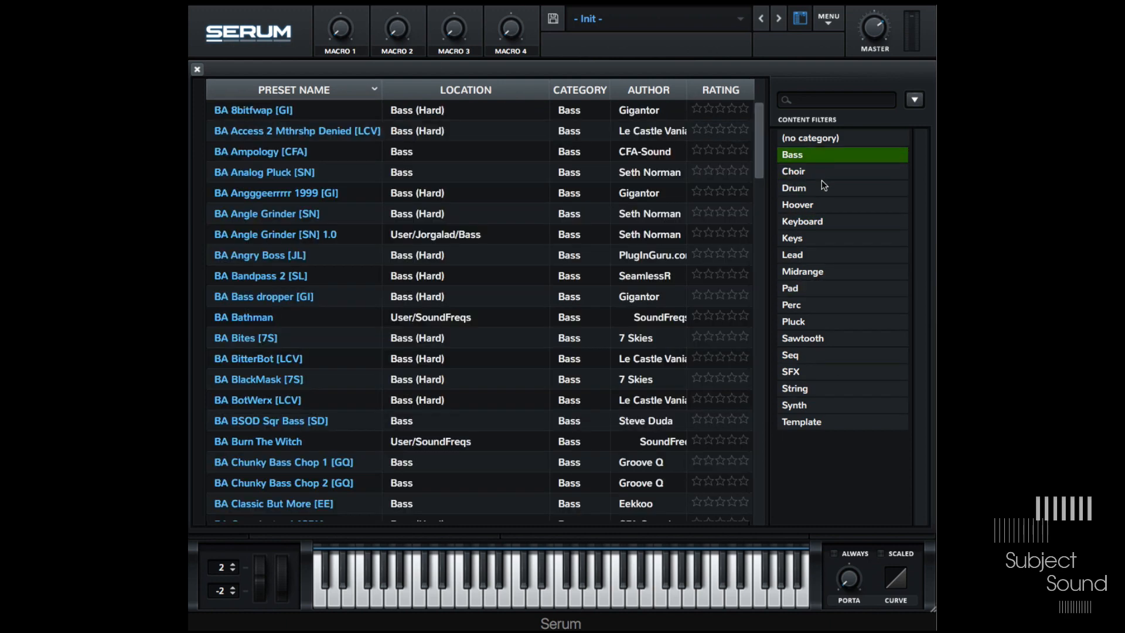
{"action": "left_click", "coordinate": [838, 250]}
{"action": "left_click", "coordinate": [837, 241]}
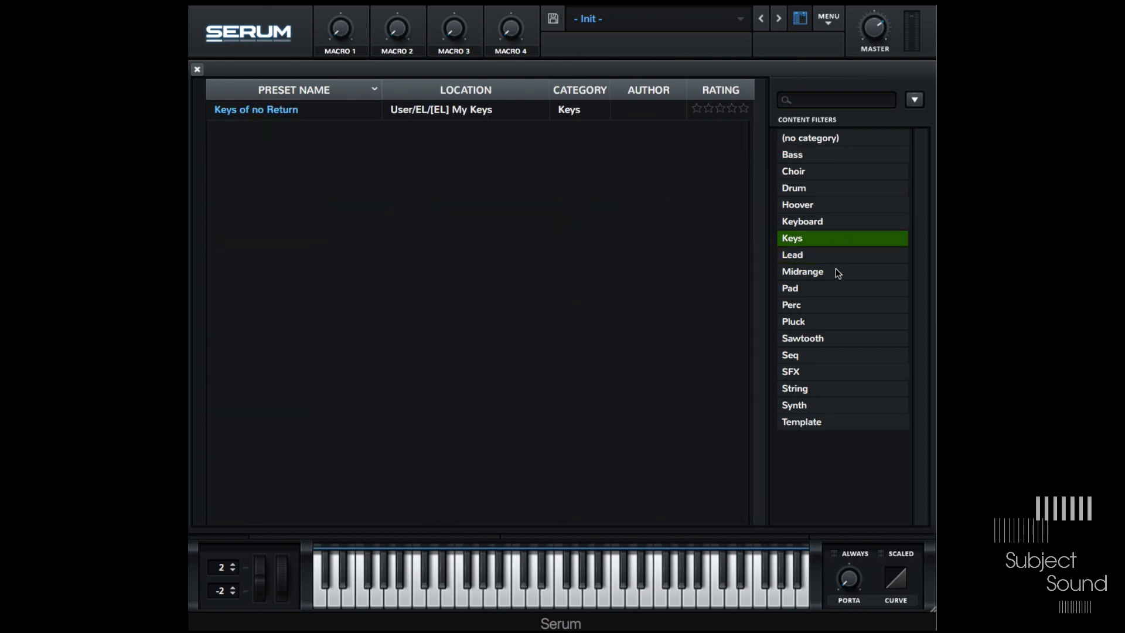
{"action": "left_click", "coordinate": [807, 366]}
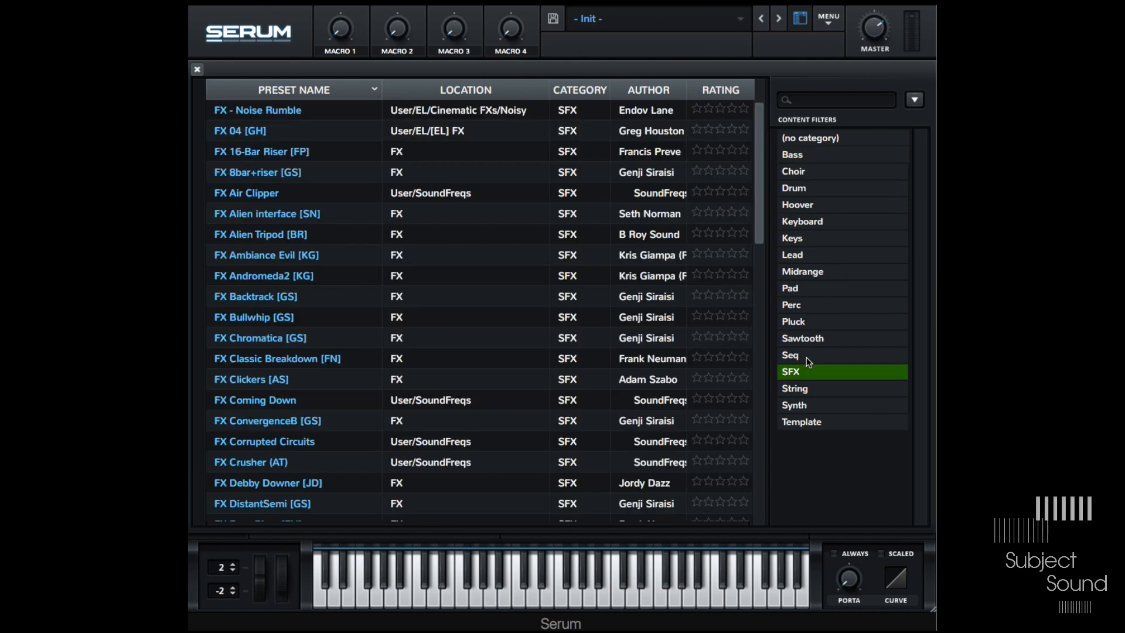
{"action": "left_click", "coordinate": [804, 354]}
{"action": "left_click", "coordinate": [802, 332]}
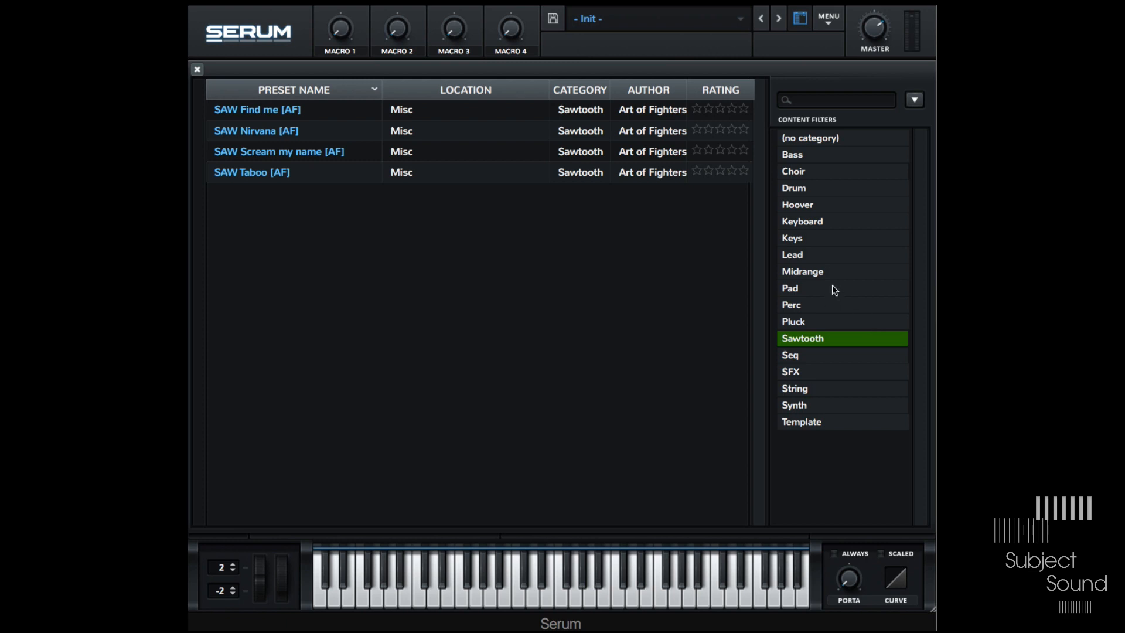
- Hybridize the filtered Sawtooth presets into a new patch, close the browser and view Env 1
{"action": "left_click", "coordinate": [915, 100]}
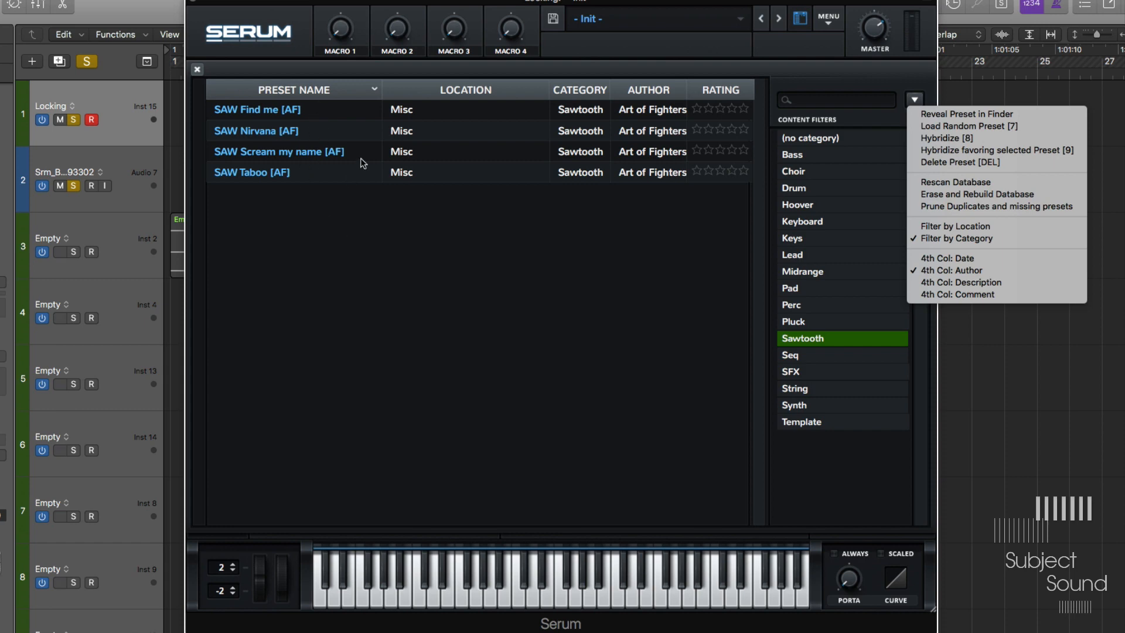
{"action": "left_click", "coordinate": [958, 138]}
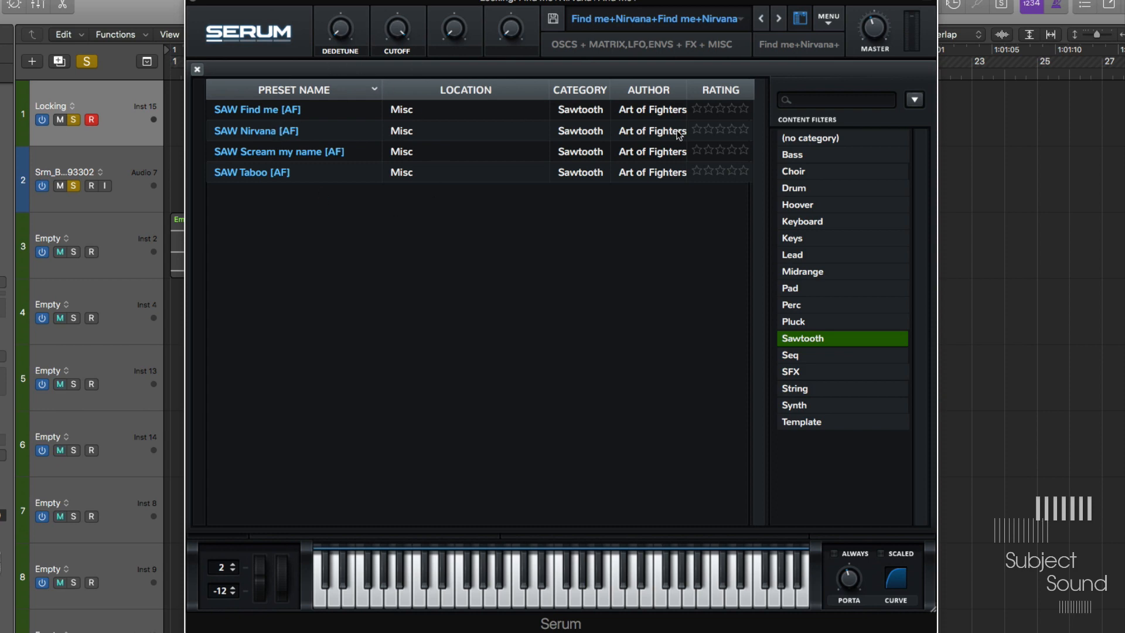
{"action": "left_click", "coordinate": [198, 69]}
{"action": "left_click", "coordinate": [278, 337]}
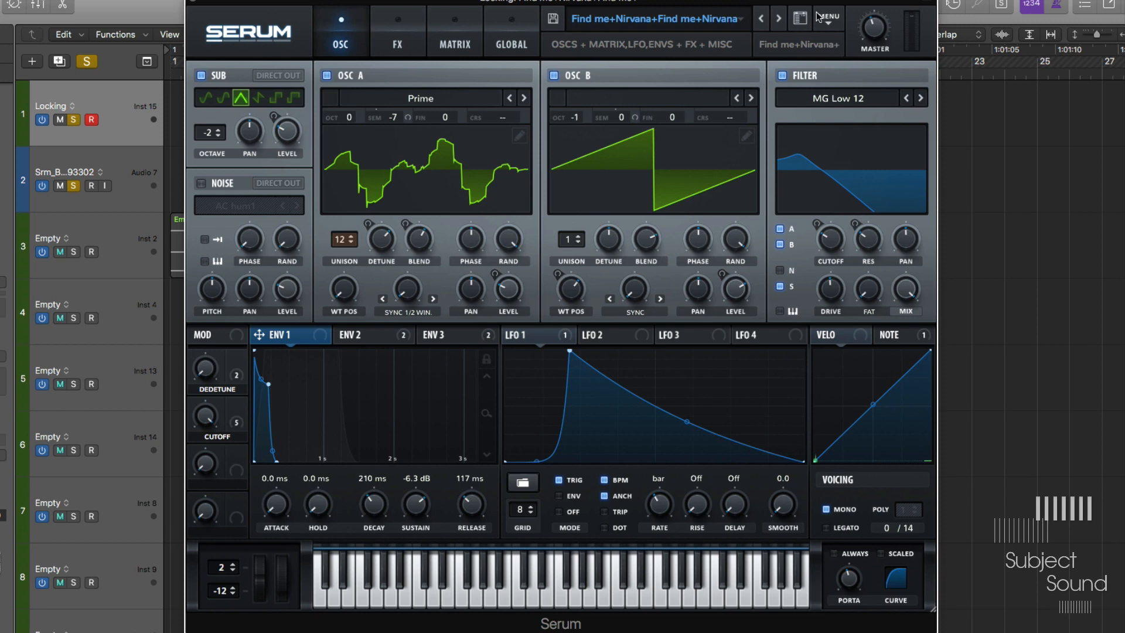
{"action": "left_click", "coordinate": [800, 18]}
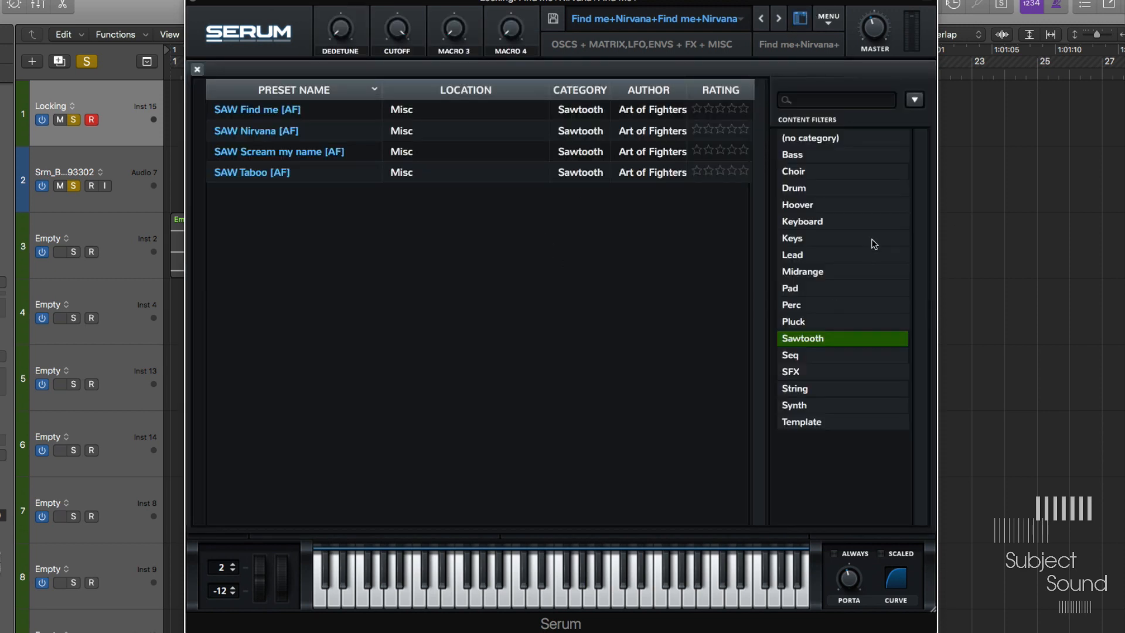
{"action": "left_click", "coordinate": [916, 100]}
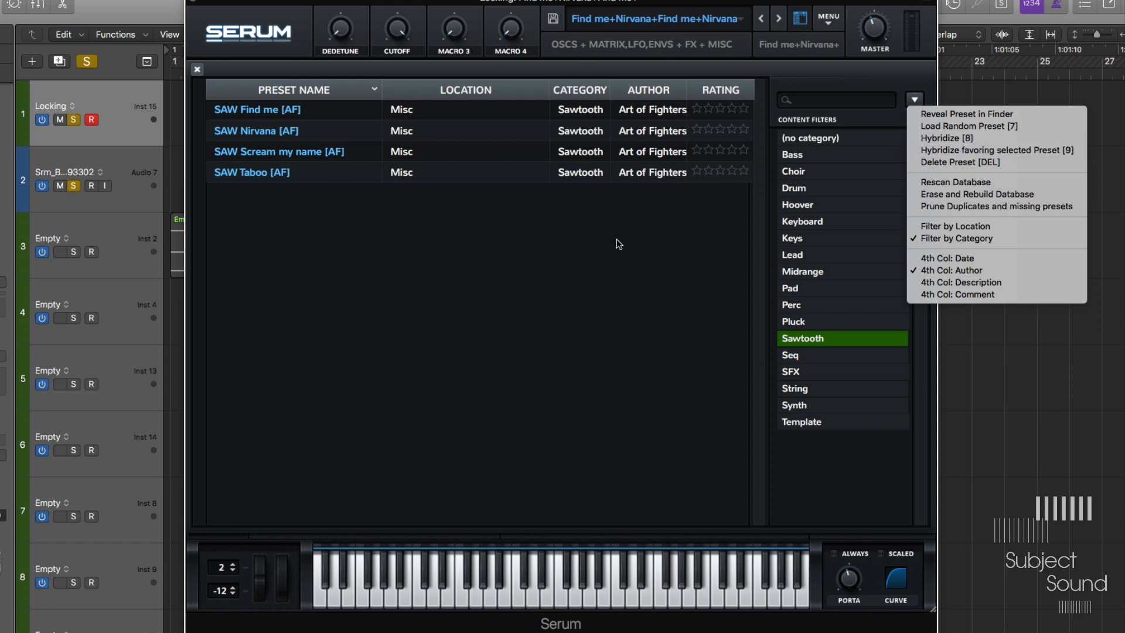
{"action": "left_click", "coordinate": [597, 244]}
- Filter the browser to Keyboard presets and audition several, ending on KB Dreams for Ponies (AT)
{"action": "left_click", "coordinate": [800, 224]}
{"action": "left_click", "coordinate": [802, 226]}
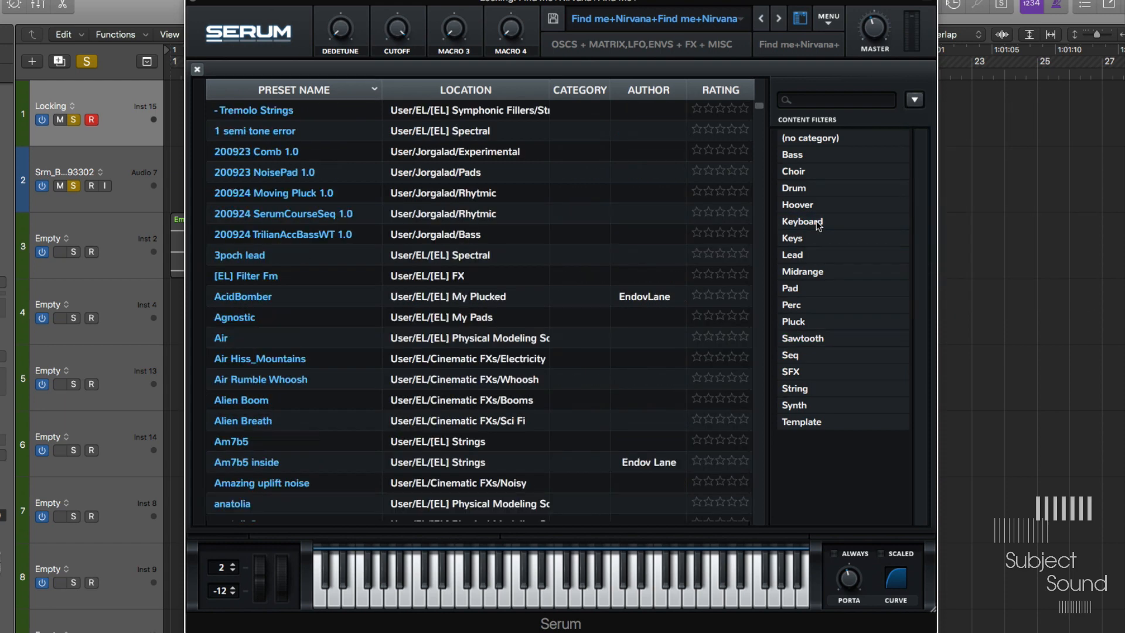
{"action": "left_click", "coordinate": [818, 226]}
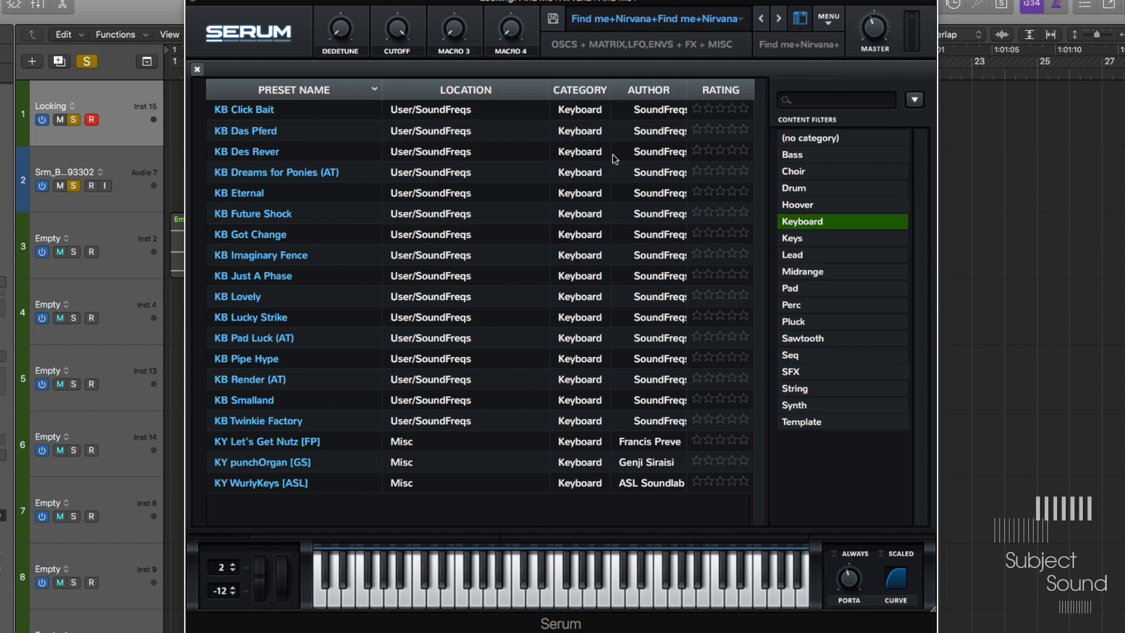
{"action": "left_click", "coordinate": [253, 215]}
{"action": "left_click", "coordinate": [293, 126]}
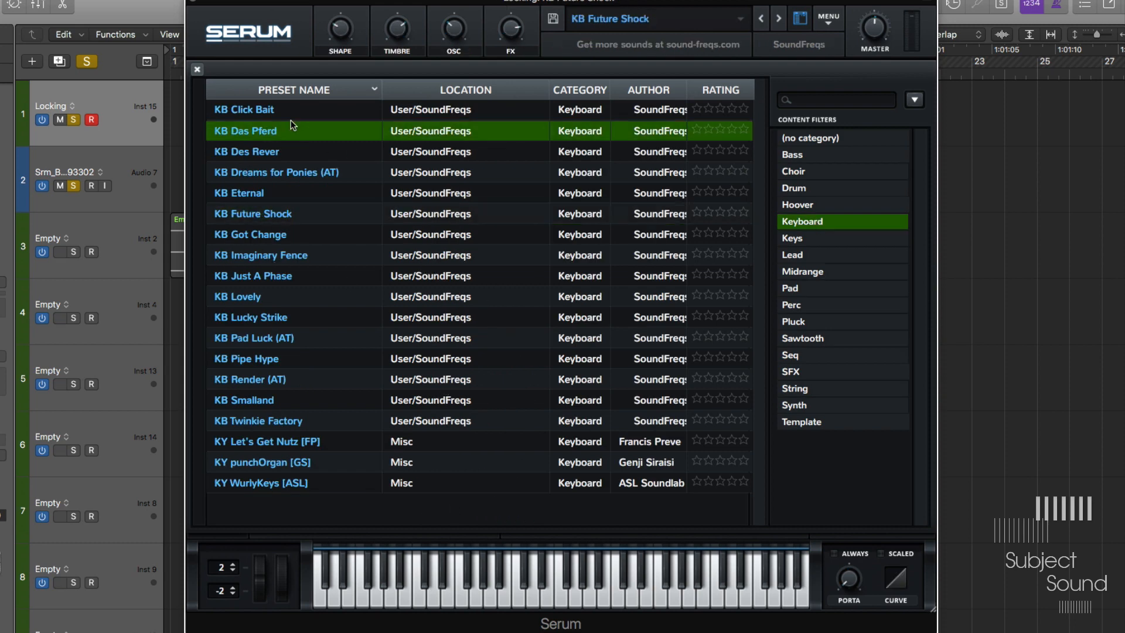
{"action": "left_click", "coordinate": [279, 154]}
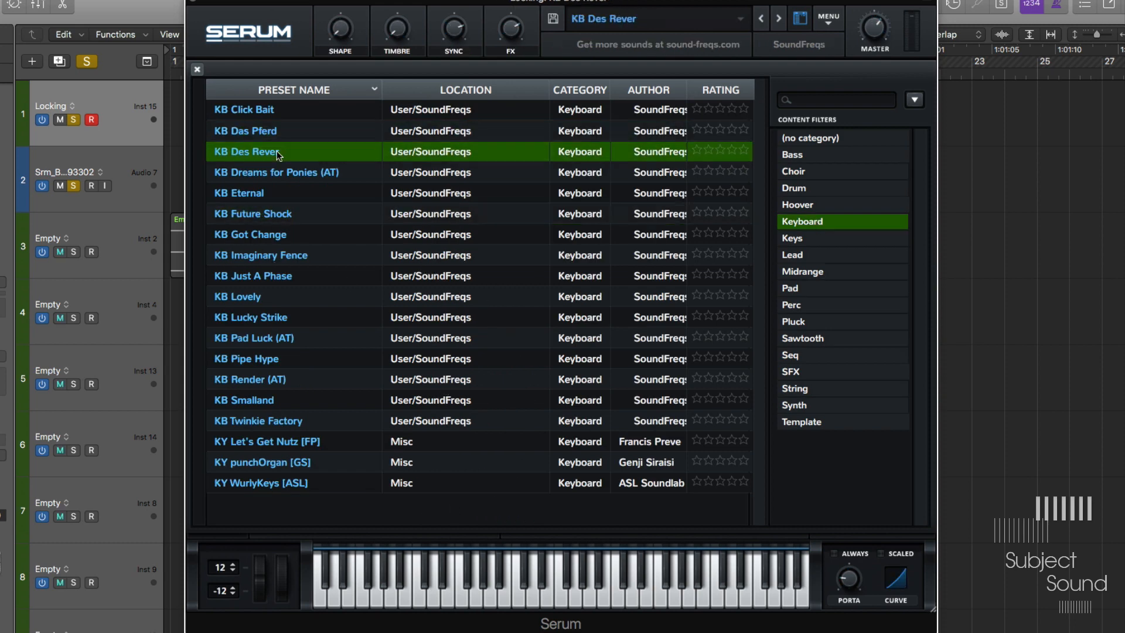
{"action": "left_click", "coordinate": [296, 174]}
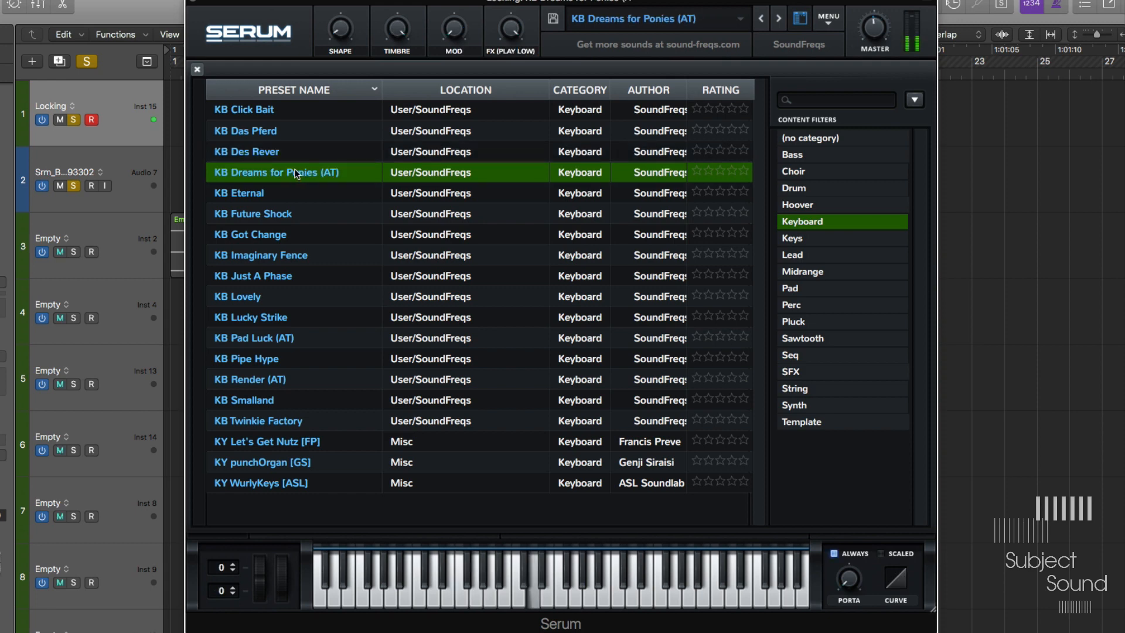
- Hybridize favoring the selected KB Dreams for Ponies (AT) preset and close the browser
{"action": "left_click", "coordinate": [920, 103]}
{"action": "left_click", "coordinate": [1002, 150]}
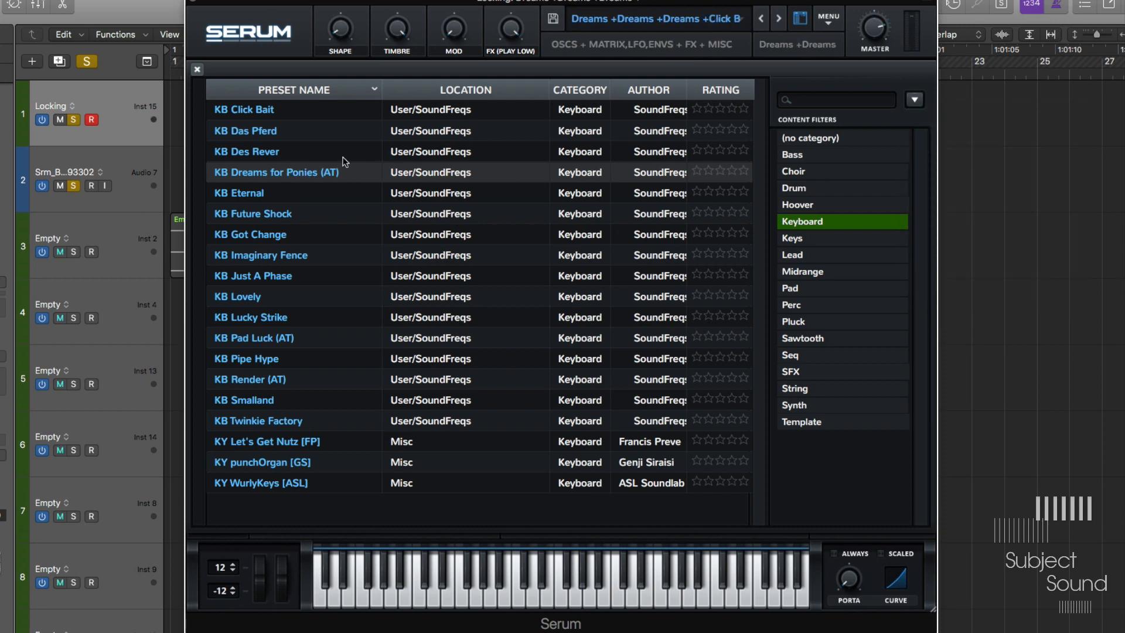
{"action": "left_click", "coordinate": [799, 18]}
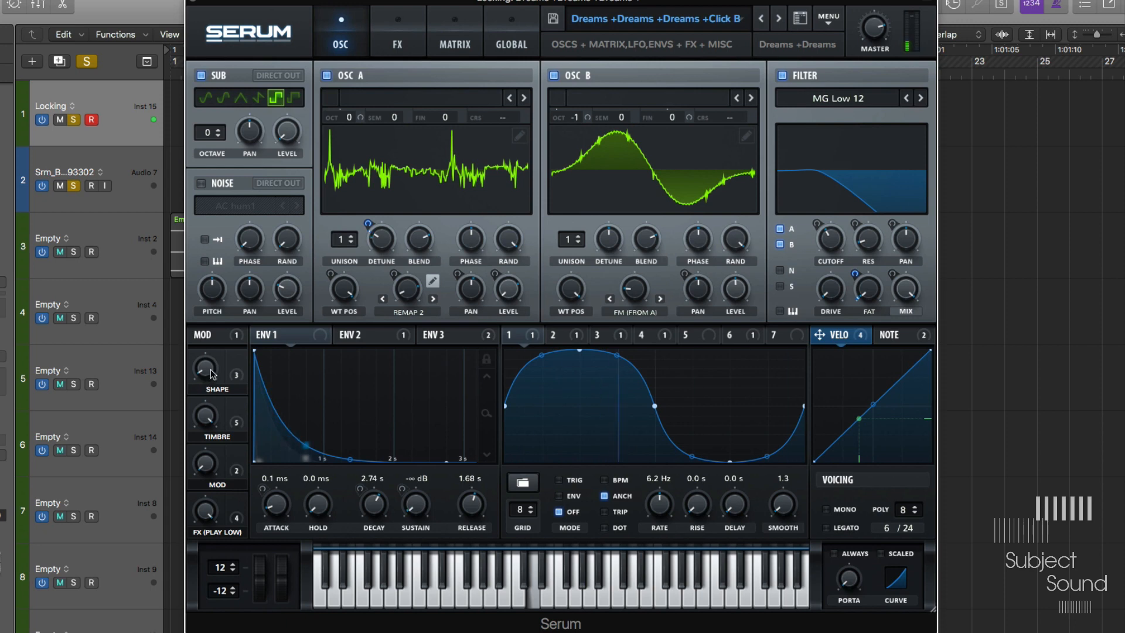
- Turn the Shape macro and raise the filter cutoff to audition the hybrid patch
{"action": "left_click_drag", "start_coordinate": [216, 354], "coordinate": [212, 408]}
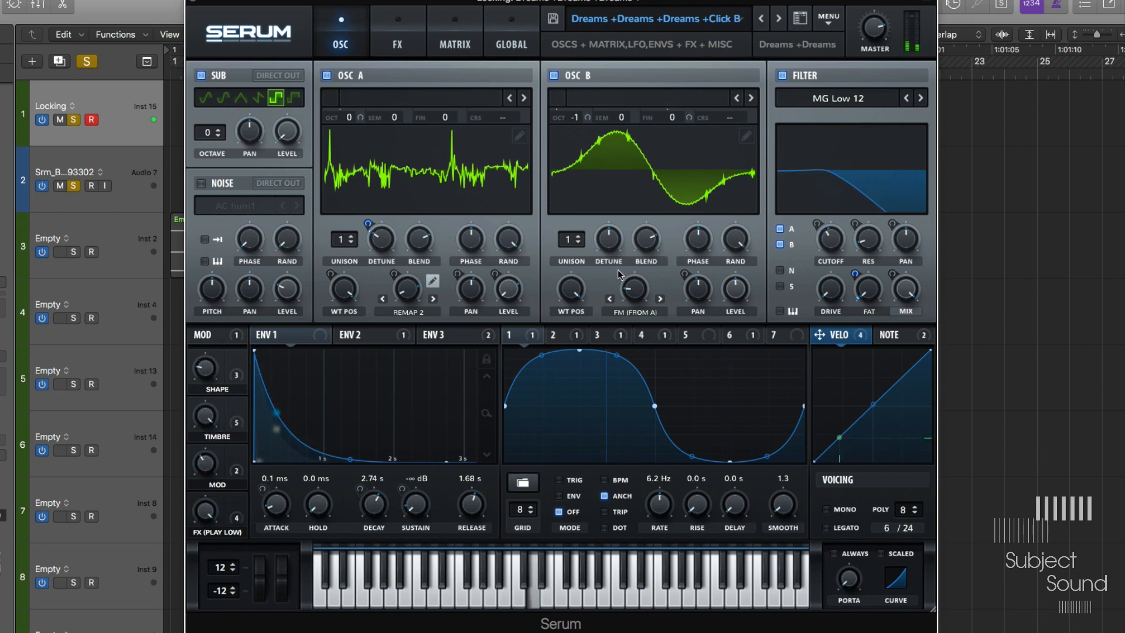
{"action": "left_click_drag", "start_coordinate": [832, 235], "coordinate": [870, 195]}
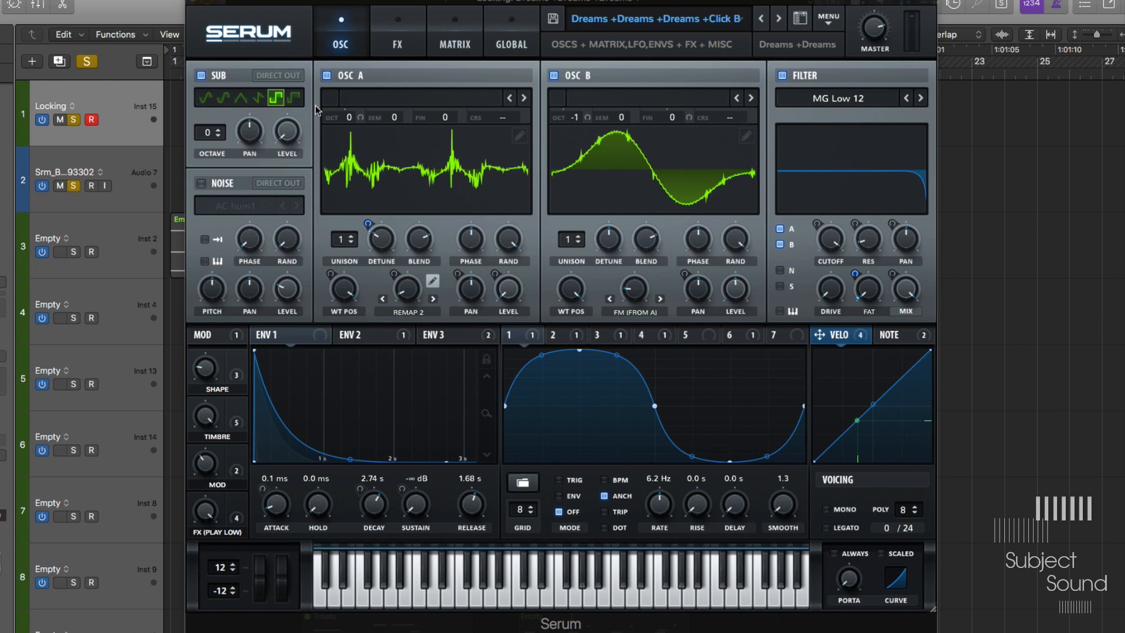
- Set the Serum interface zoom to 75%
{"action": "left_click", "coordinate": [208, 39]}
{"action": "left_click", "coordinate": [234, 49]}
{"action": "left_click", "coordinate": [235, 49]}
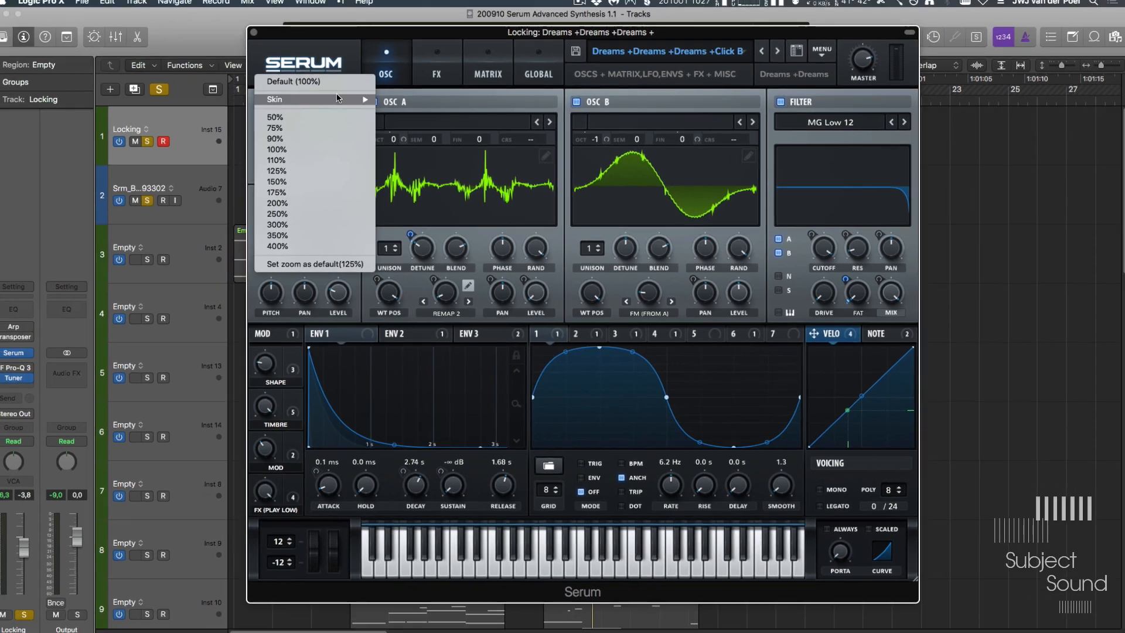
{"action": "mouse_move", "coordinate": [271, 82]}
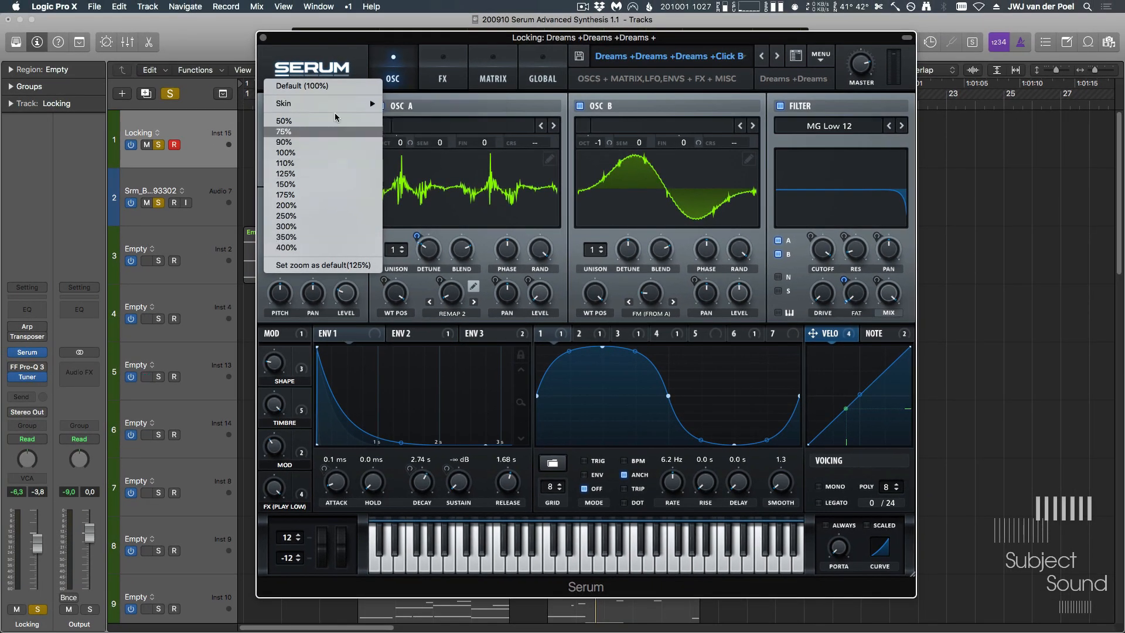
{"action": "left_click", "coordinate": [335, 62]}
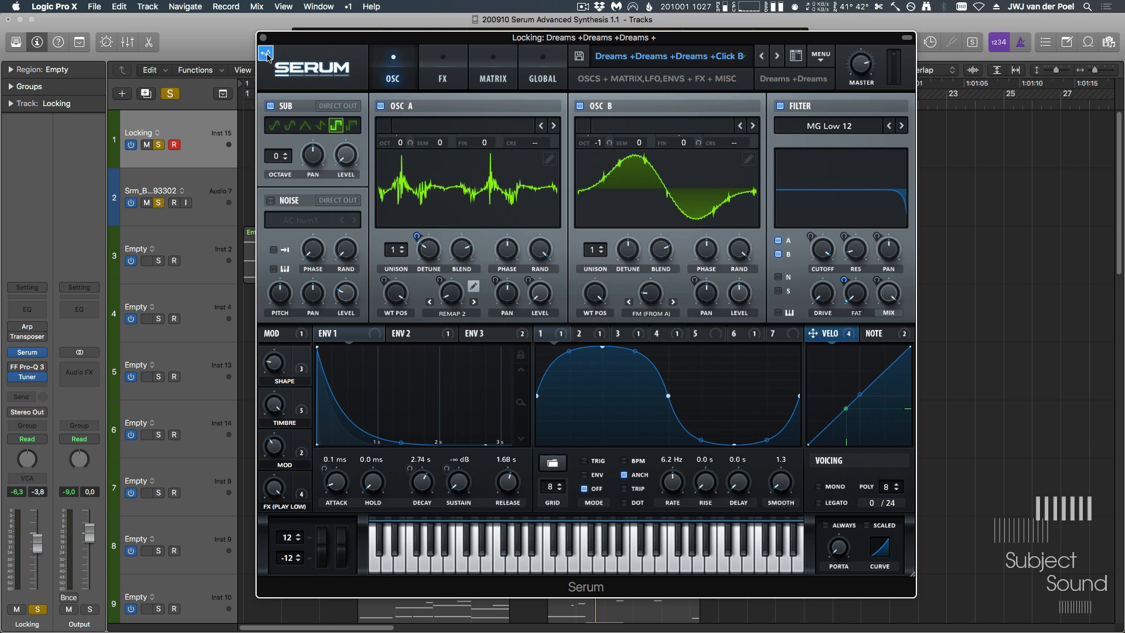
- Delete the rendered Dreams audio region from track 2
{"action": "left_click_drag", "start_coordinate": [988, 206], "coordinate": [989, 201]}
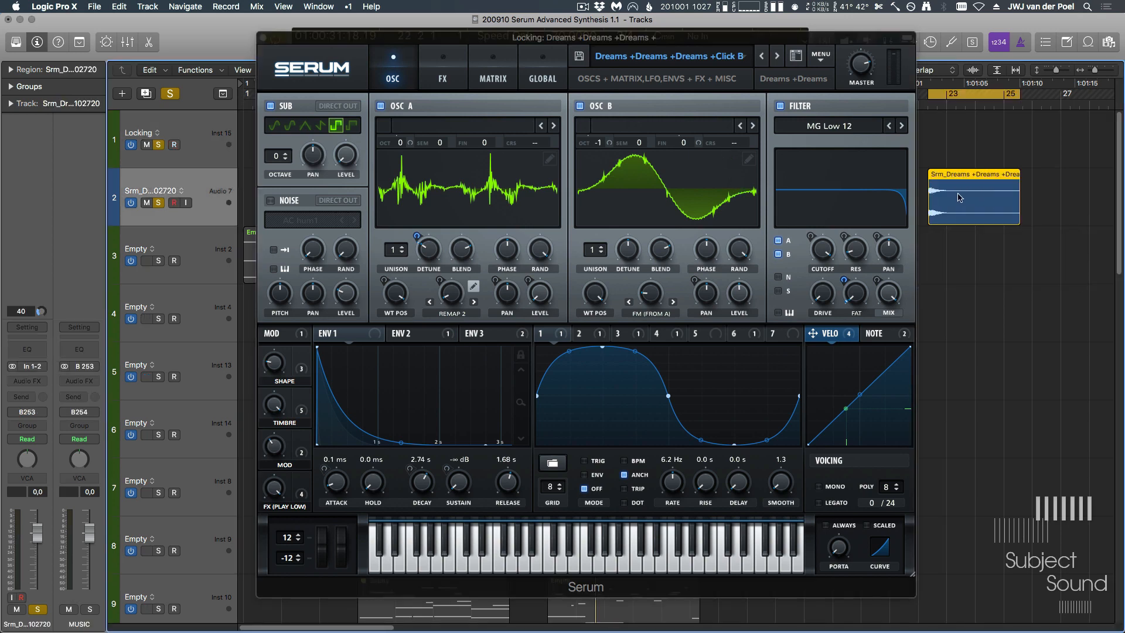
{"action": "key", "text": "v"}
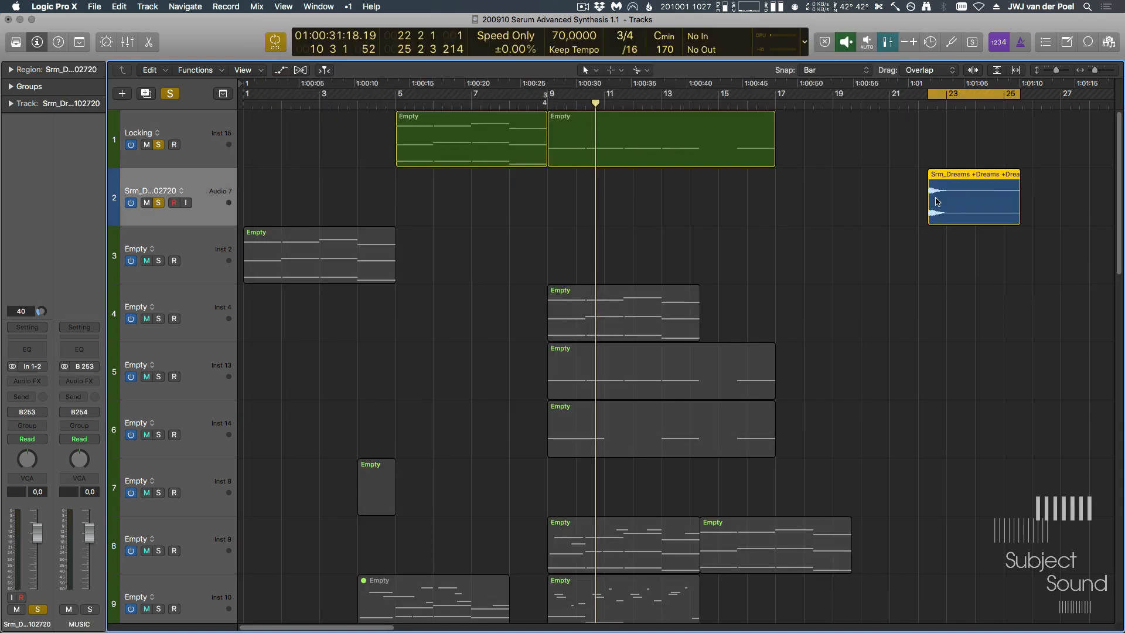
{"action": "left_click_drag", "start_coordinate": [940, 203], "coordinate": [583, 187]}
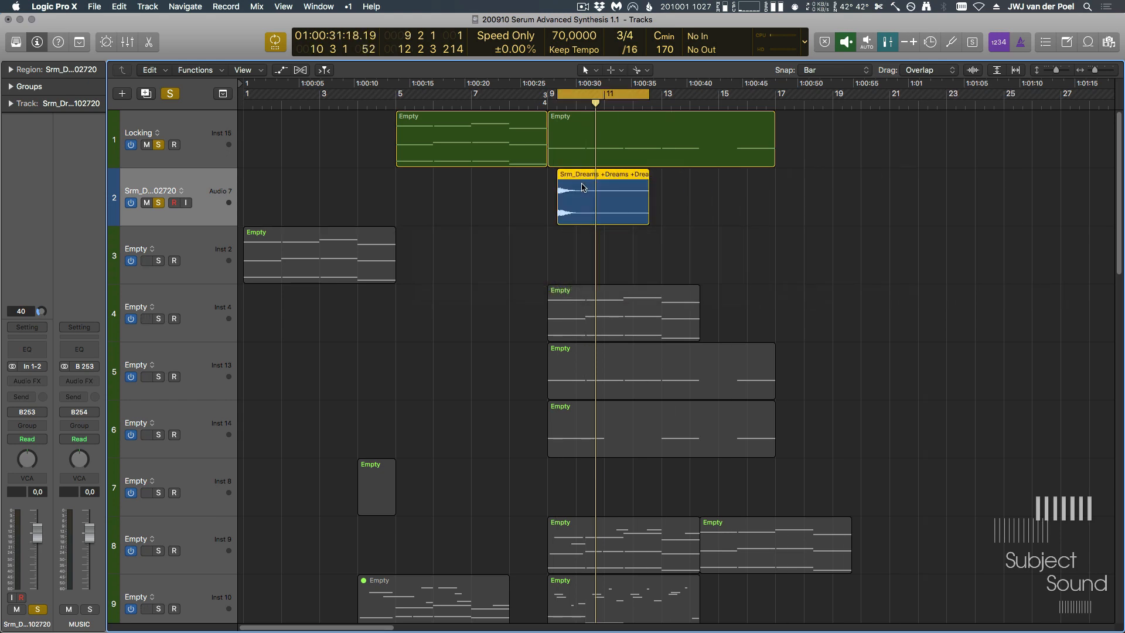
{"action": "key", "text": "Delete"}
{"action": "key", "text": "v"}
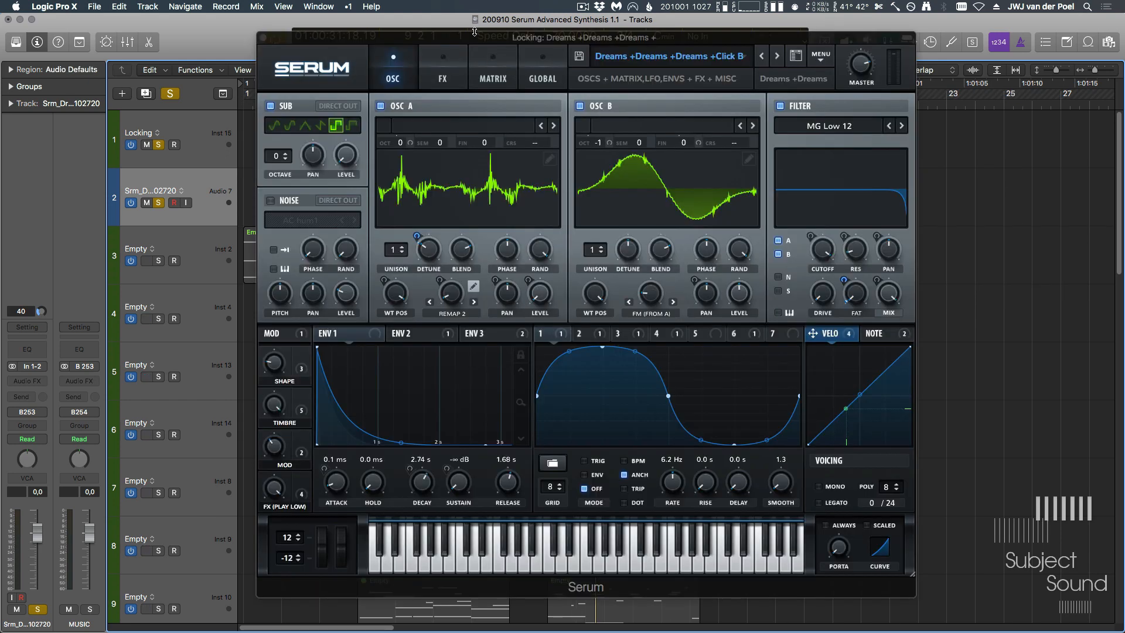
- Drag-render the current Dreams patch as an audio region onto track 2 around bar 4
{"action": "left_click_drag", "start_coordinate": [471, 40], "coordinate": [607, 43]}
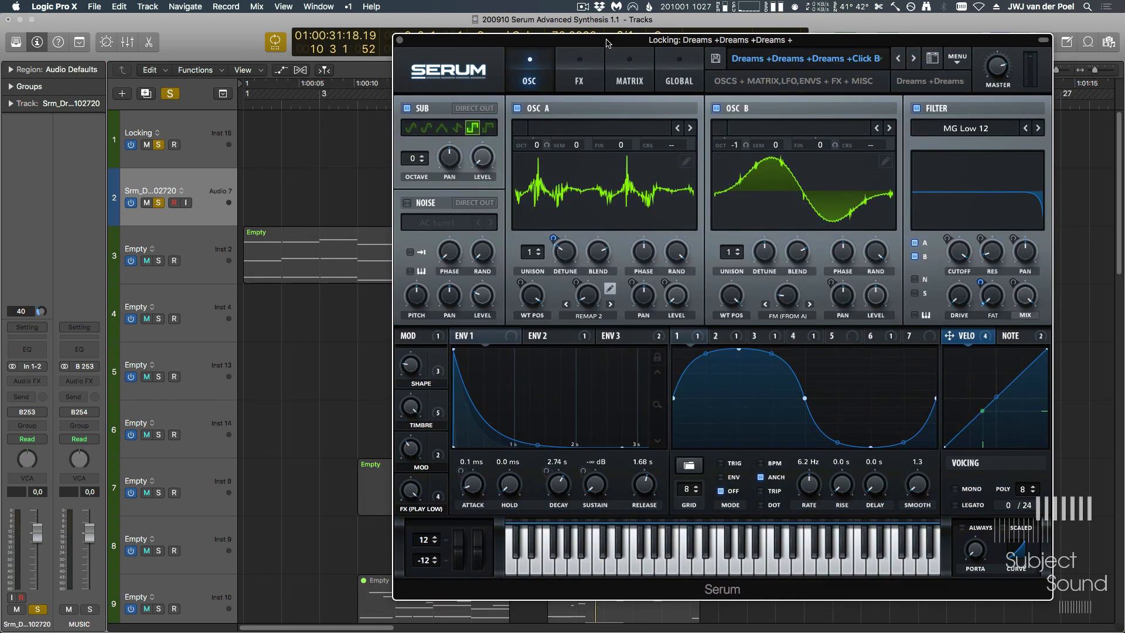
{"action": "left_click", "coordinate": [236, 134]}
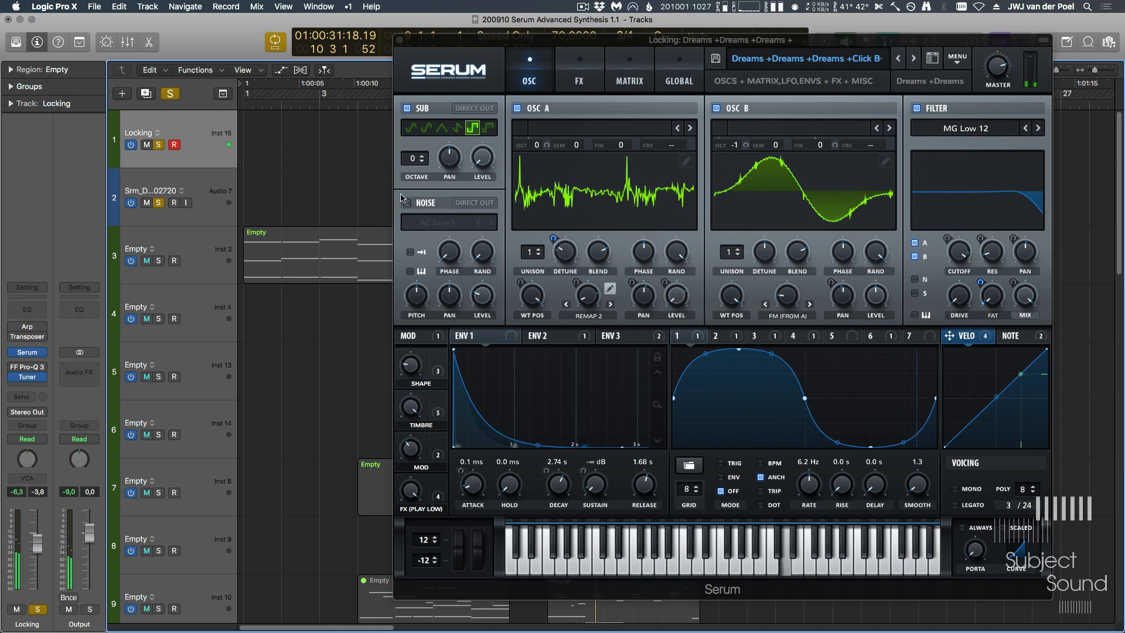
{"action": "left_click_drag", "start_coordinate": [413, 65], "coordinate": [339, 190]}
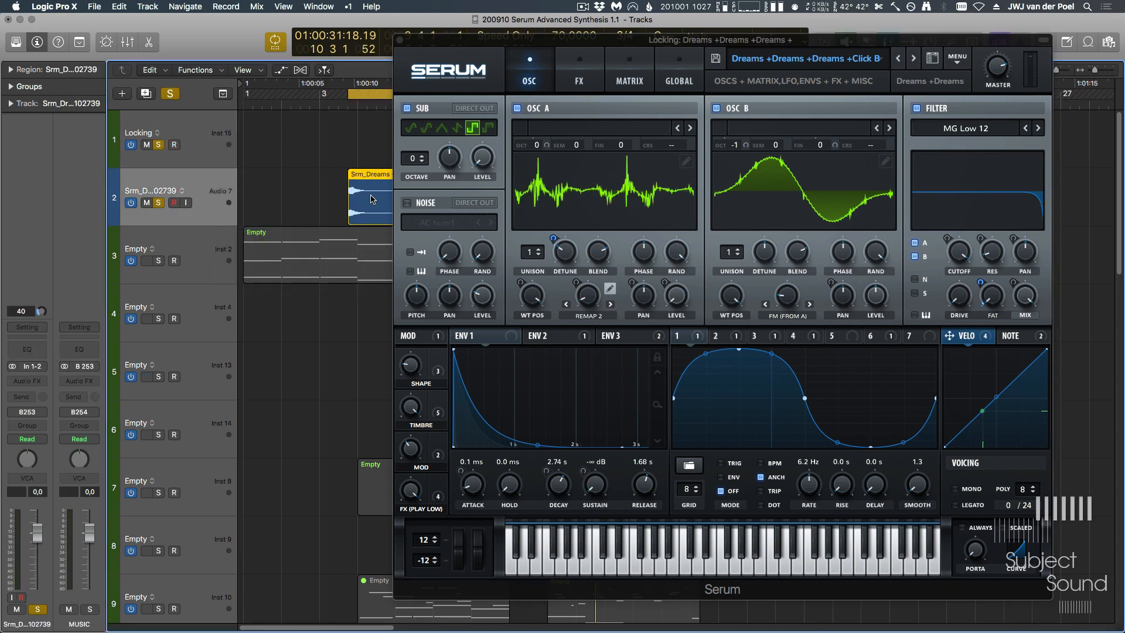
- Close the plugin window and play back the project to hear the rendered audio
{"action": "key", "text": "super+w"}
{"action": "key", "text": "space"}
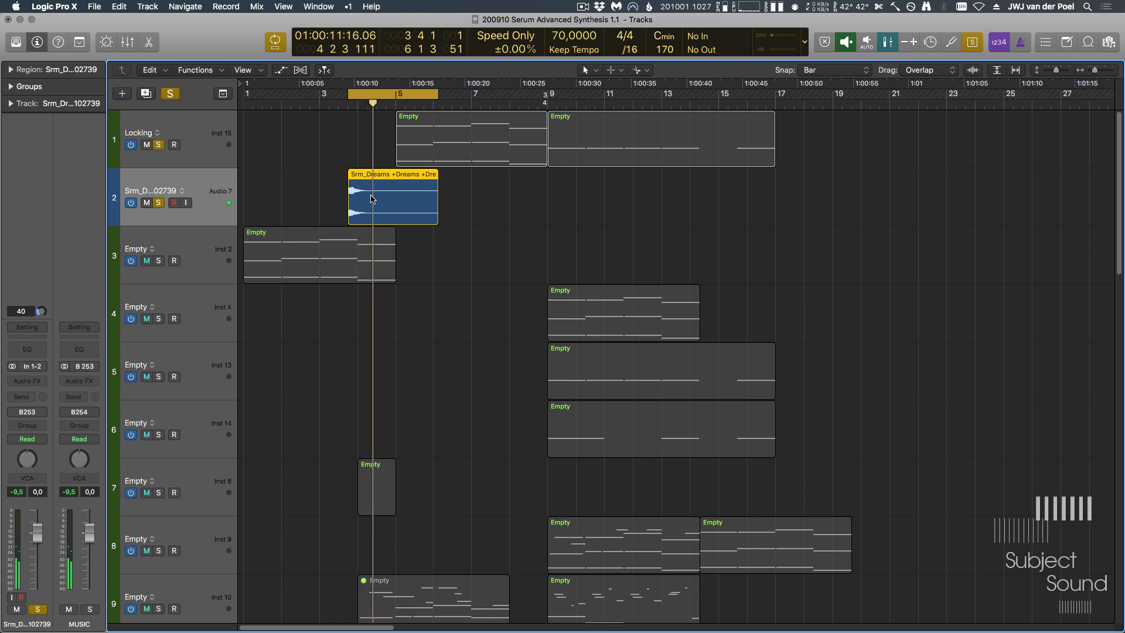
{"action": "left_click", "coordinate": [197, 144]}
- Switch to the next preset, KB Future Shock, and render it as audio onto track 2 around bar 3
{"action": "key", "text": "v"}
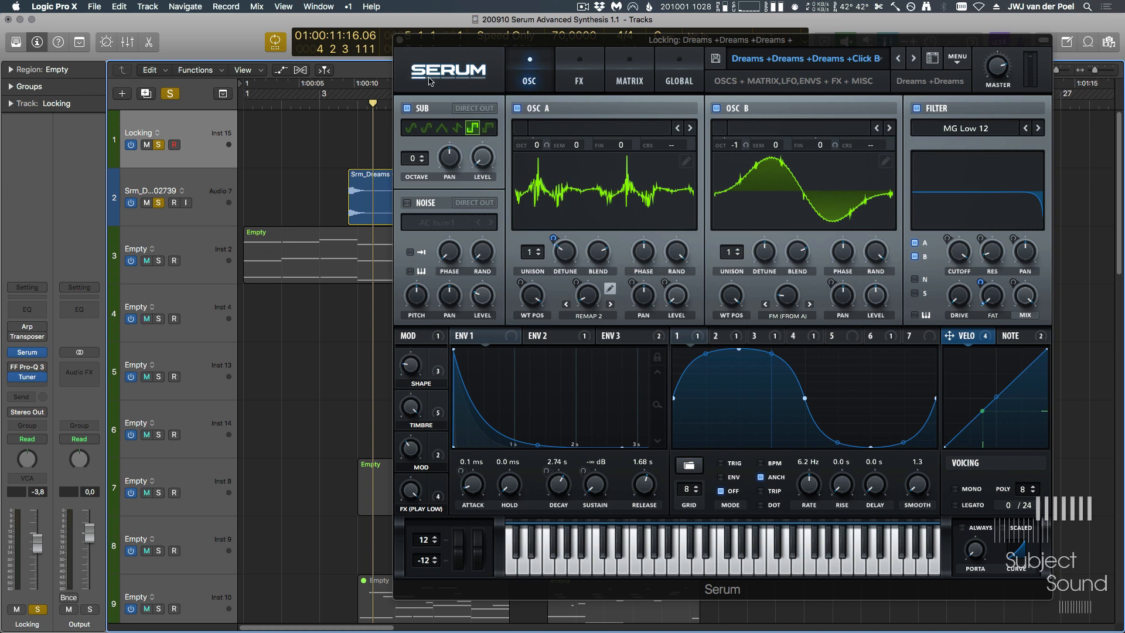
{"action": "left_click", "coordinate": [913, 59]}
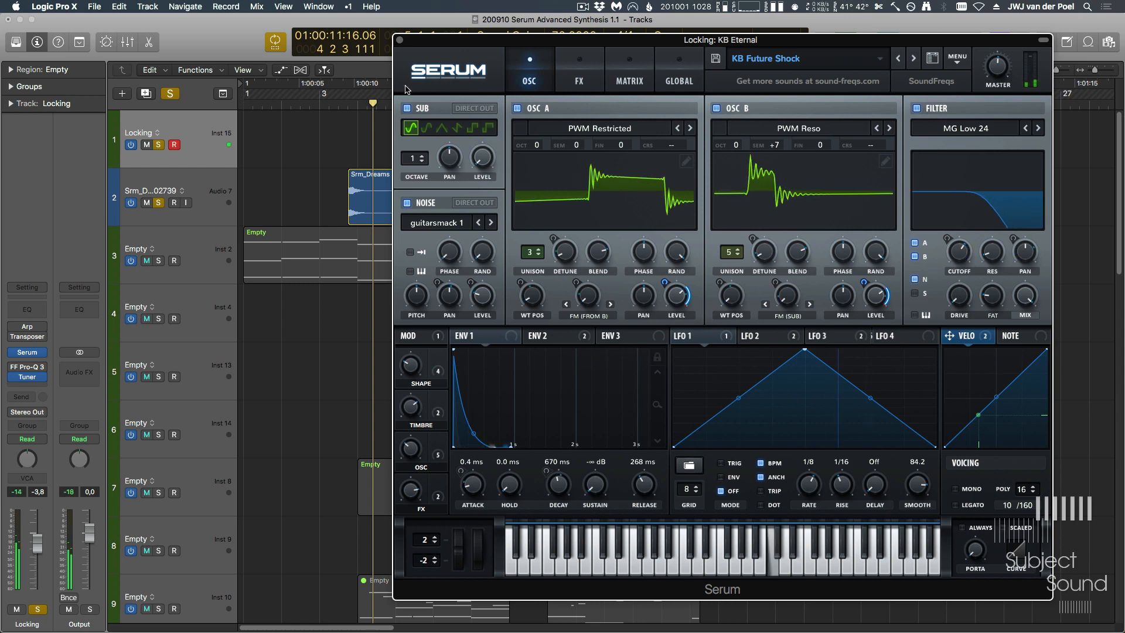
{"action": "left_click_drag", "start_coordinate": [409, 62], "coordinate": [295, 203]}
- Step forward to the KB Just A Phase preset and render it as audio onto track 2 at bar 3
{"action": "left_click", "coordinate": [914, 59]}
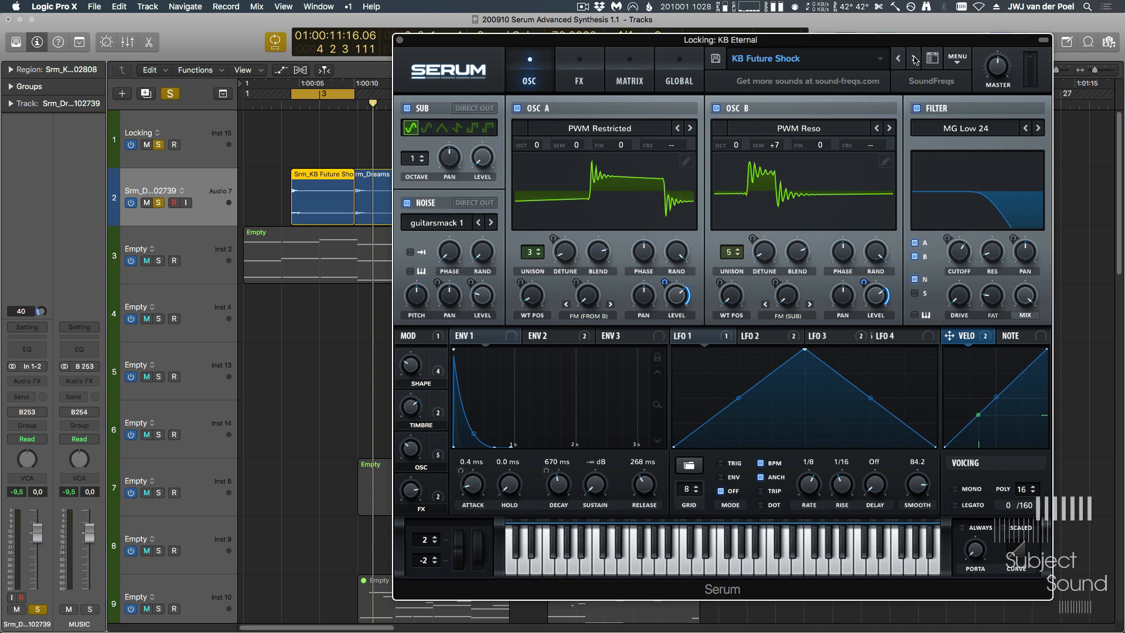
{"action": "left_click", "coordinate": [914, 58]}
{"action": "left_click", "coordinate": [913, 58]}
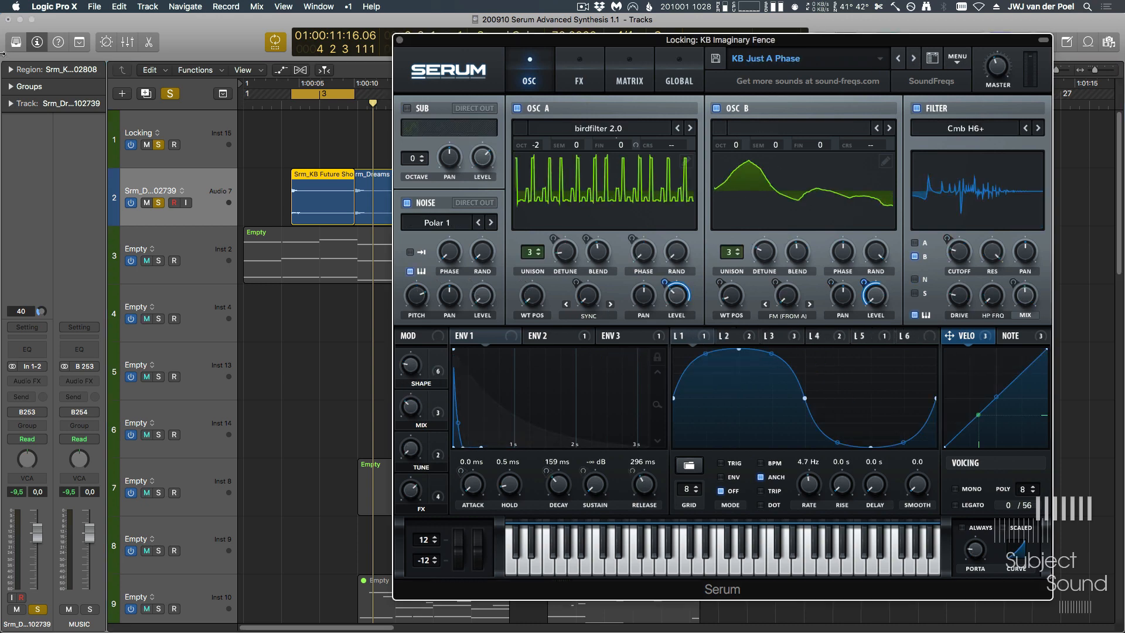
{"action": "left_click", "coordinate": [196, 130]}
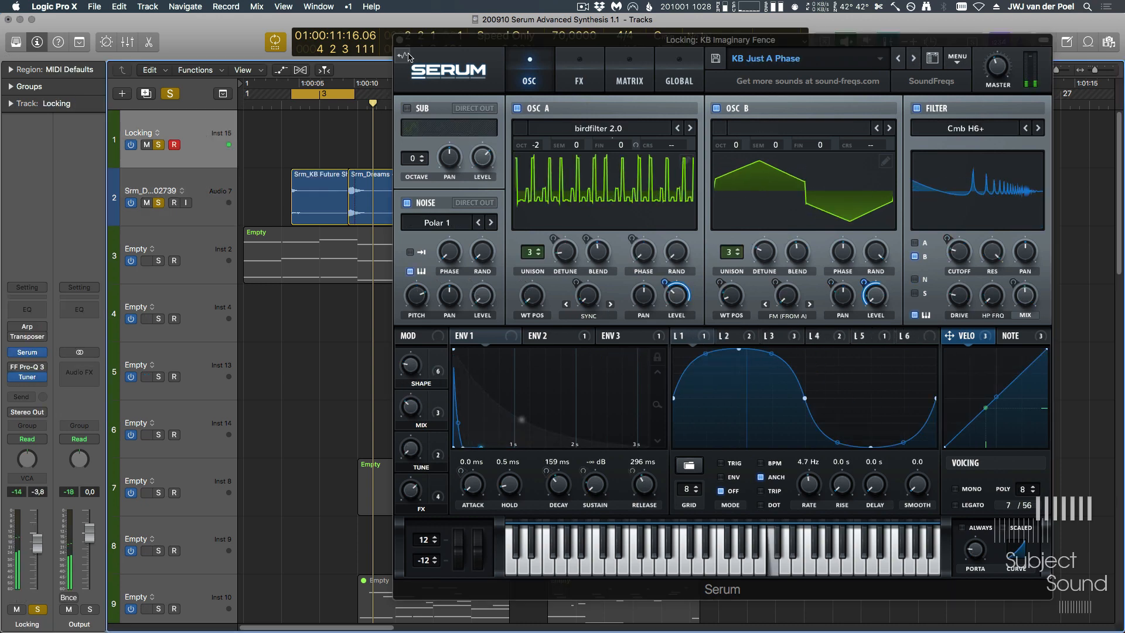
{"action": "left_click", "coordinate": [400, 58]}
{"action": "left_click_drag", "start_coordinate": [398, 59], "coordinate": [298, 207]}
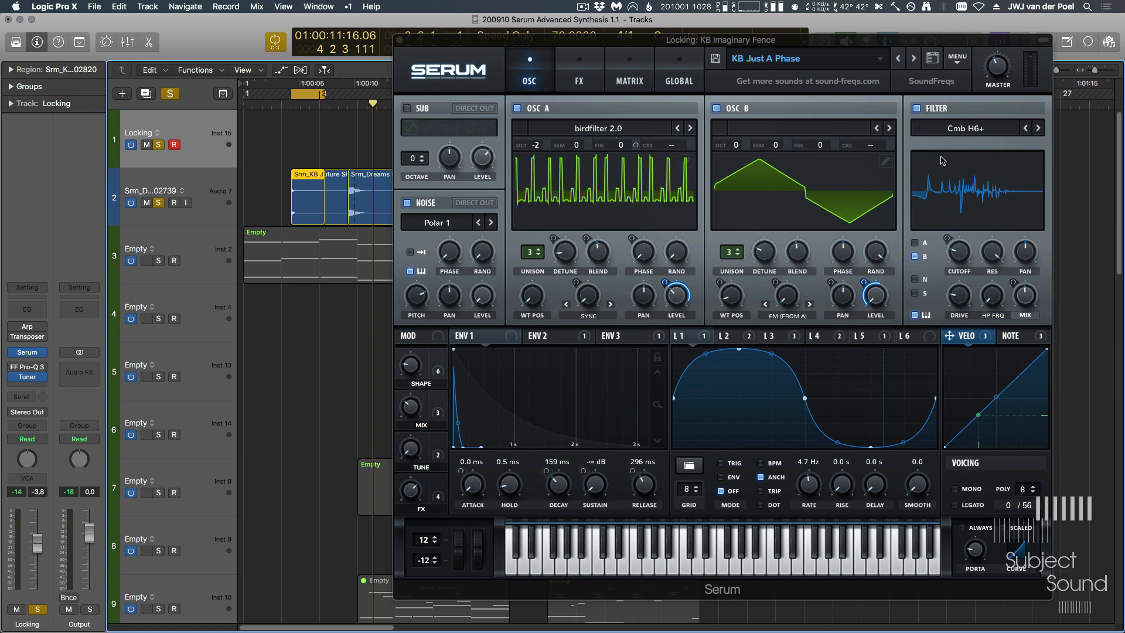
- Close Serum, select the first Locking region and turn off solo on the rendered audio track
{"action": "left_click", "coordinate": [958, 58]}
{"action": "left_click", "coordinate": [987, 119]}
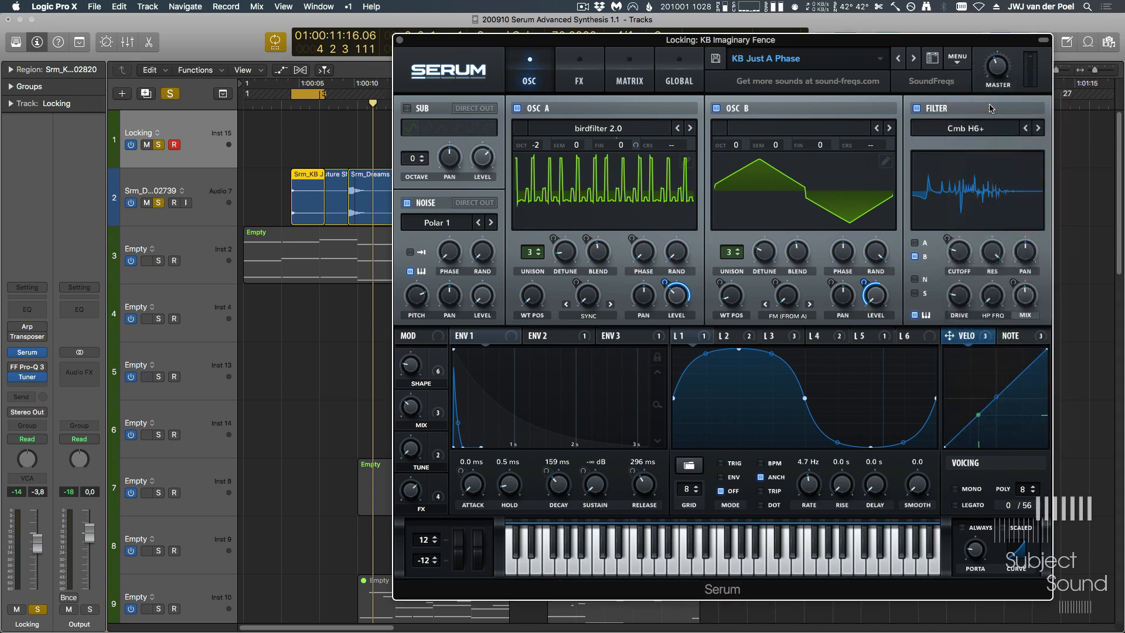
{"action": "key", "text": "super+w"}
{"action": "left_click", "coordinate": [480, 157]}
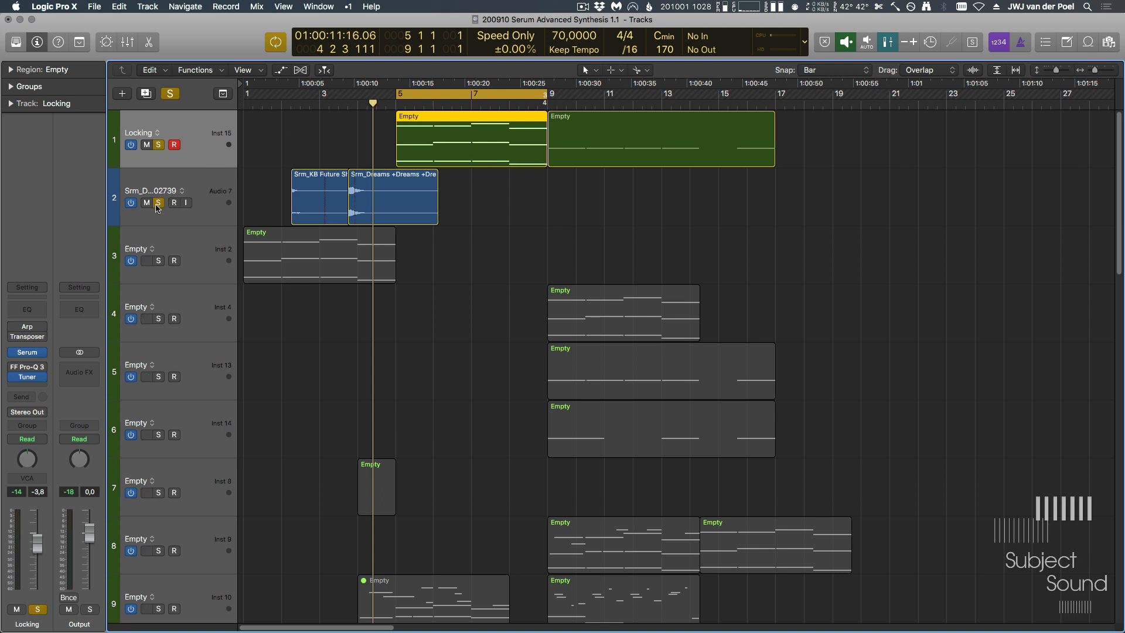
{"action": "left_click", "coordinate": [158, 202]}
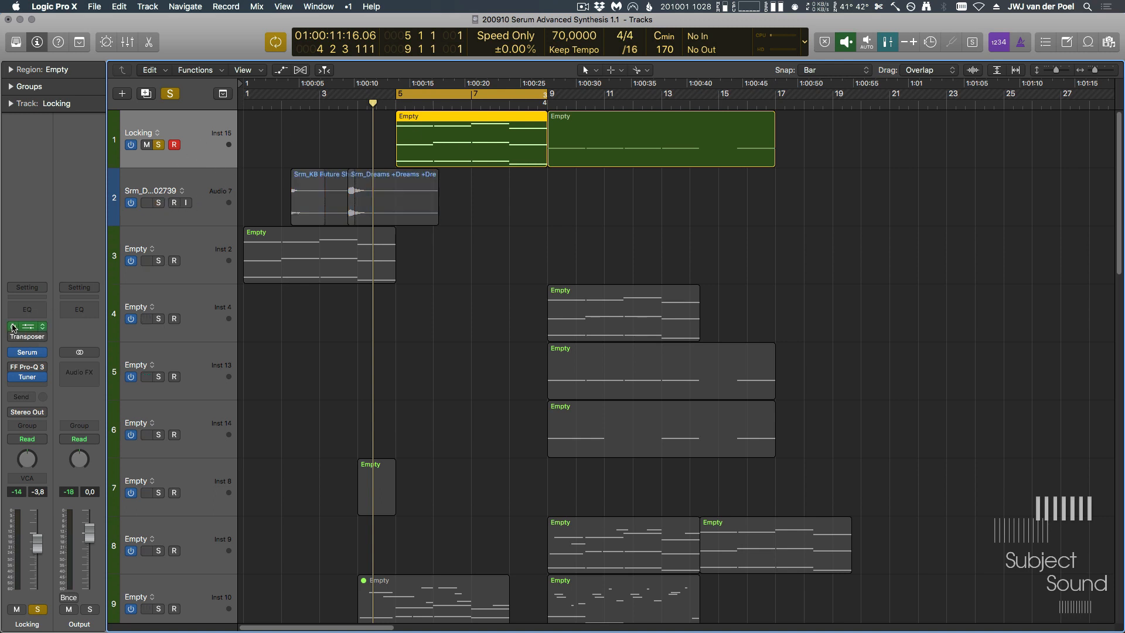
- Open Serum on the Locking track and load a SoundFreqs user shape into LFO 1
{"action": "left_click", "coordinate": [27, 352]}
{"action": "left_click_drag", "start_coordinate": [758, 44], "coordinate": [653, 25]}
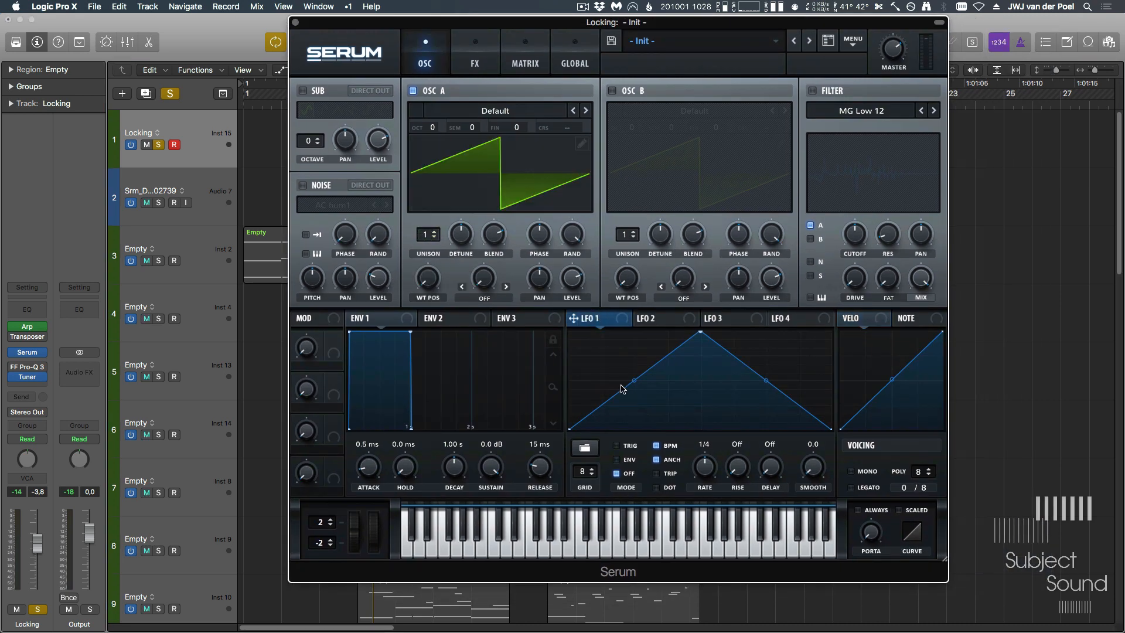
{"action": "left_click", "coordinate": [586, 449]}
{"action": "mouse_move", "coordinate": [630, 480]}
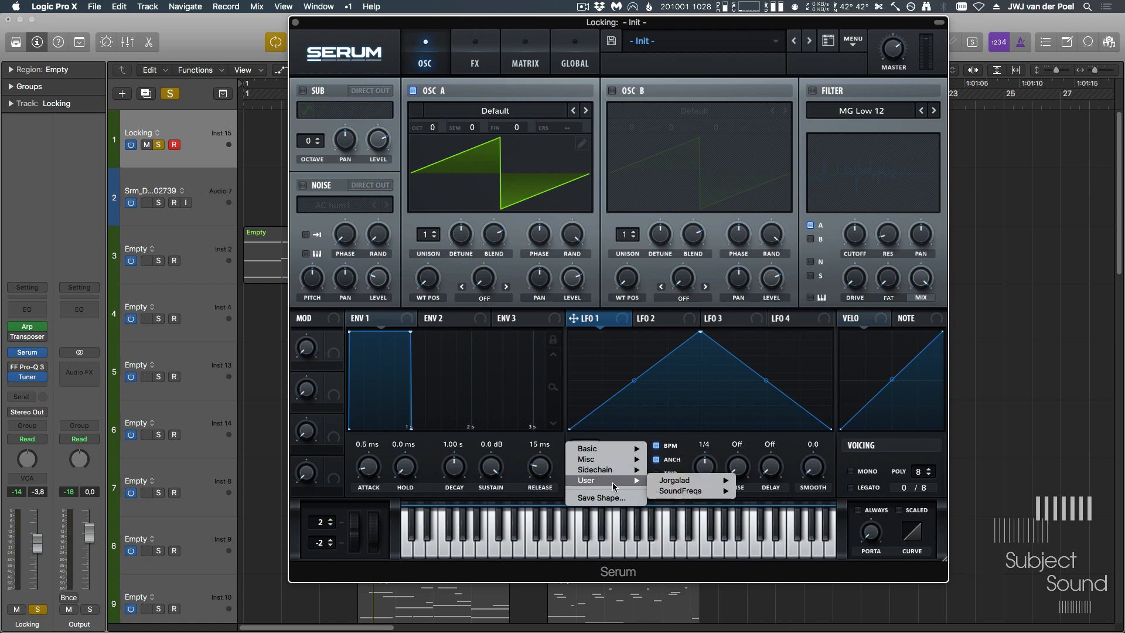
{"action": "mouse_move", "coordinate": [698, 482]}
{"action": "left_click", "coordinate": [791, 463]}
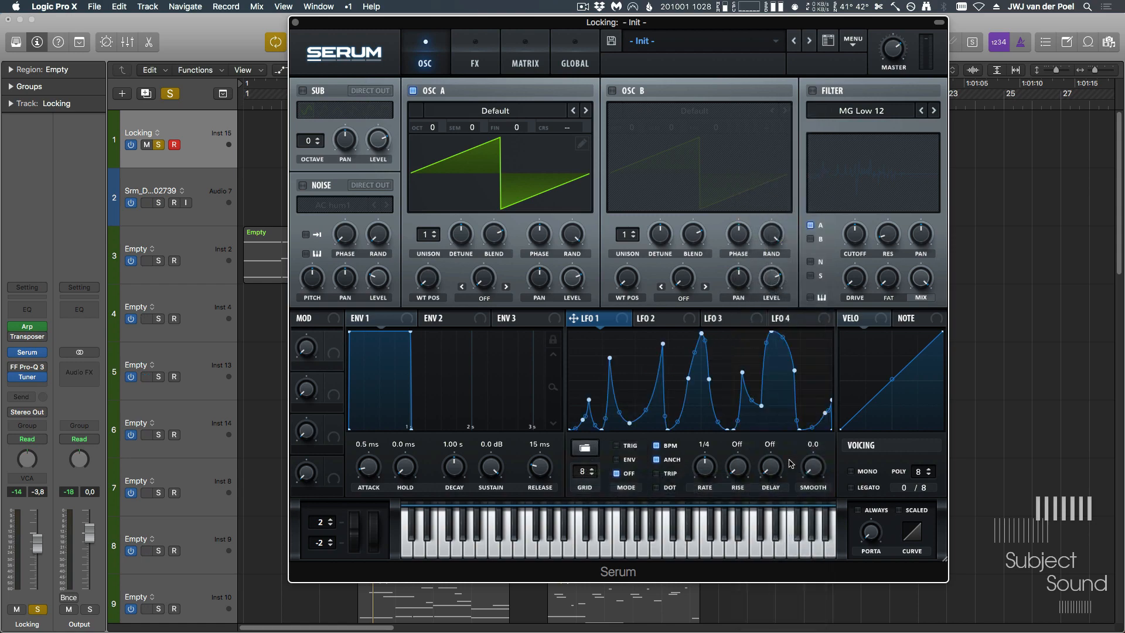
- Drag LFO 1's shape onto Osc A as a custom wavetable and inspect it in the wavetable editor
{"action": "left_click_drag", "start_coordinate": [593, 323], "coordinate": [474, 176]}
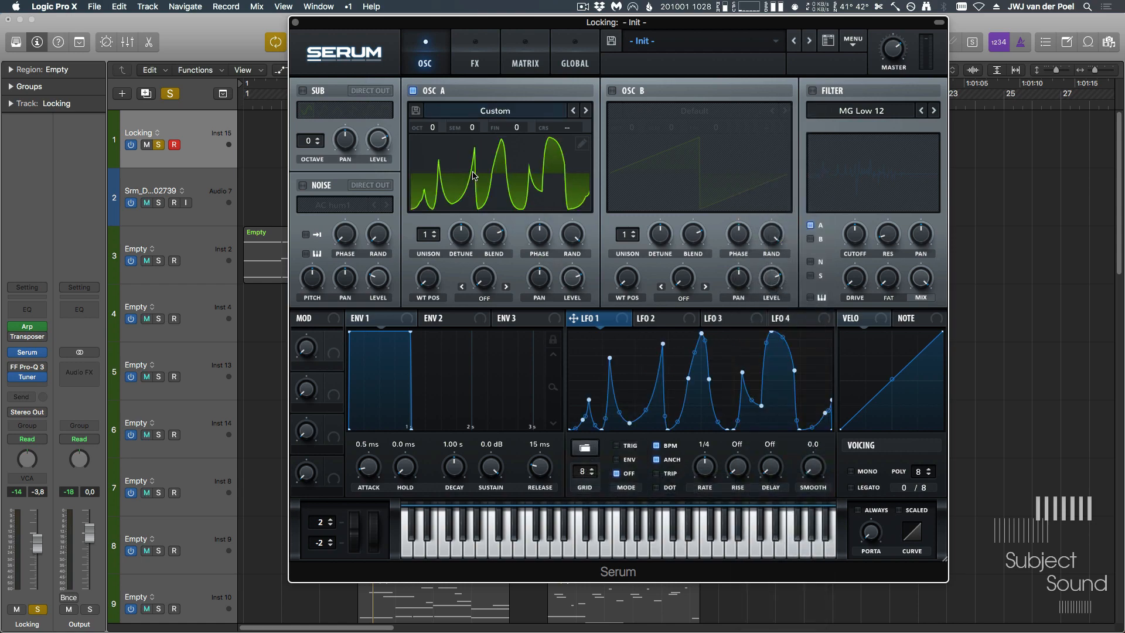
{"action": "left_click", "coordinate": [583, 143]}
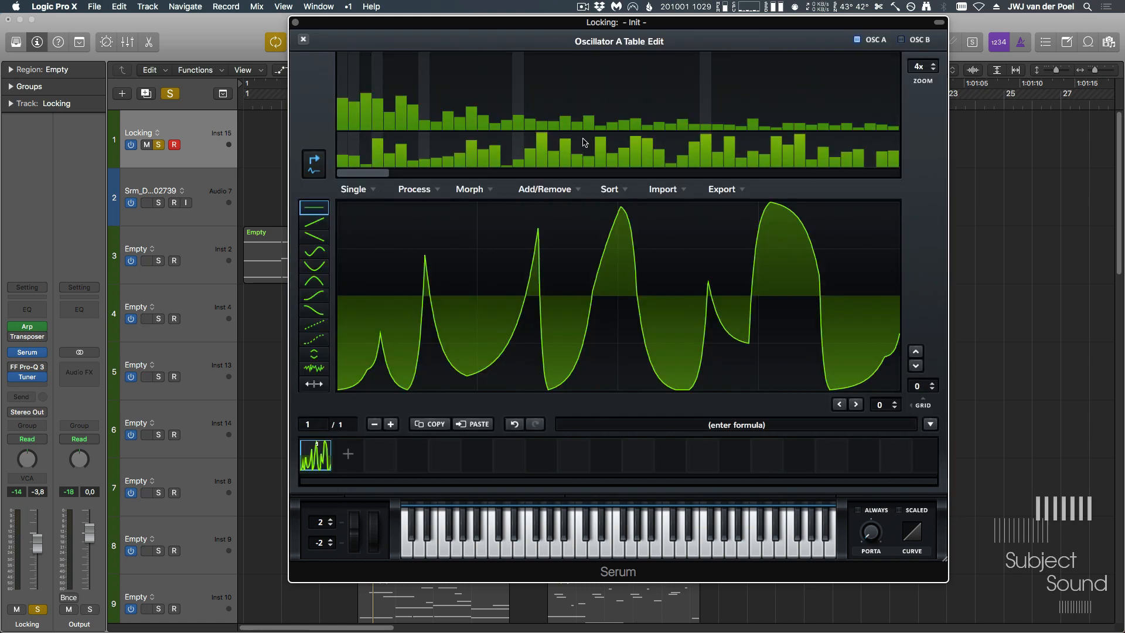
{"action": "left_click", "coordinate": [304, 41]}
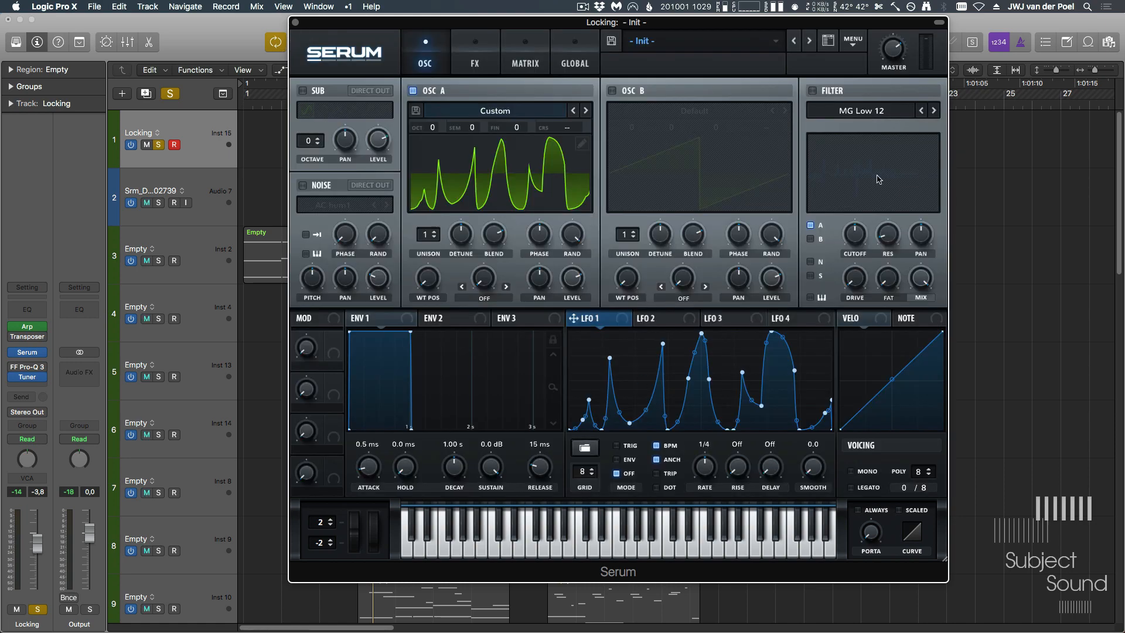
- Enable the filter and Osc B, and set both oscillators' unison to 7 voices
{"action": "left_click", "coordinate": [813, 91]}
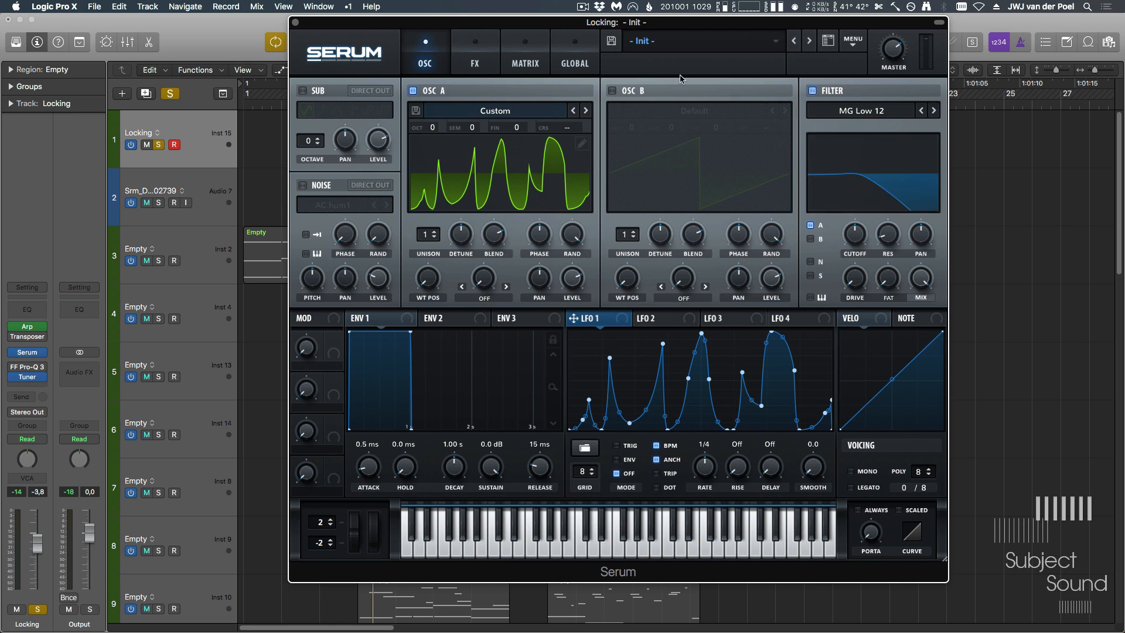
{"action": "left_click", "coordinate": [612, 91]}
{"action": "mouse_move", "coordinate": [618, 242]}
{"action": "left_mouse_down"}
{"action": "mouse_move", "coordinate": [618, 217]}
{"action": "mouse_move", "coordinate": [625, 232]}
{"action": "left_mouse_up"}
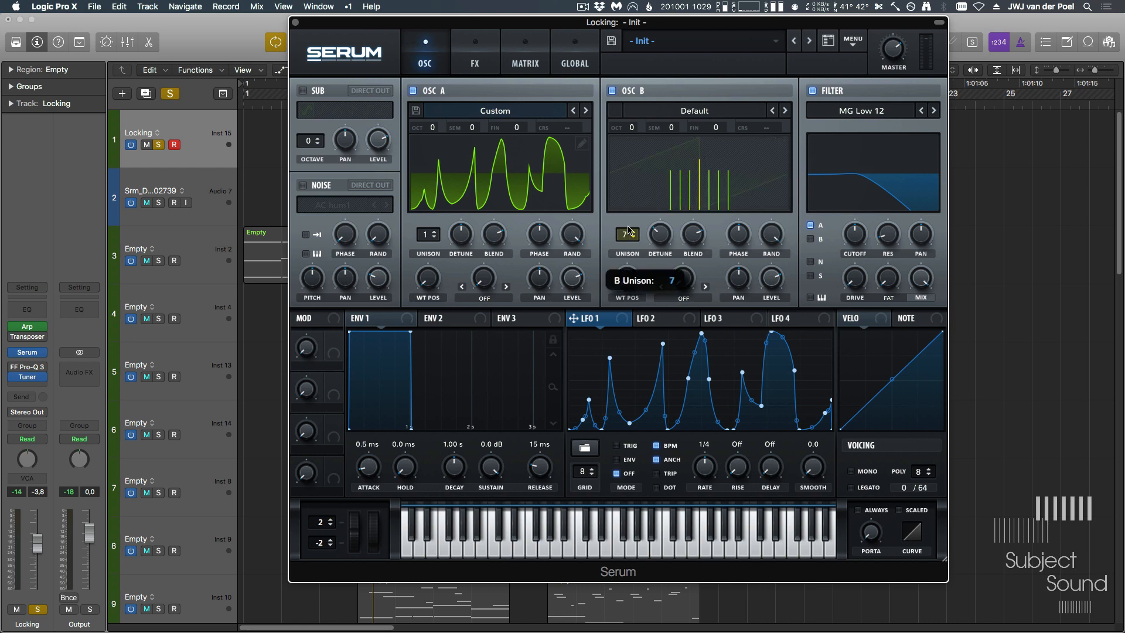
{"action": "left_click_drag", "start_coordinate": [431, 234], "coordinate": [445, 187]}
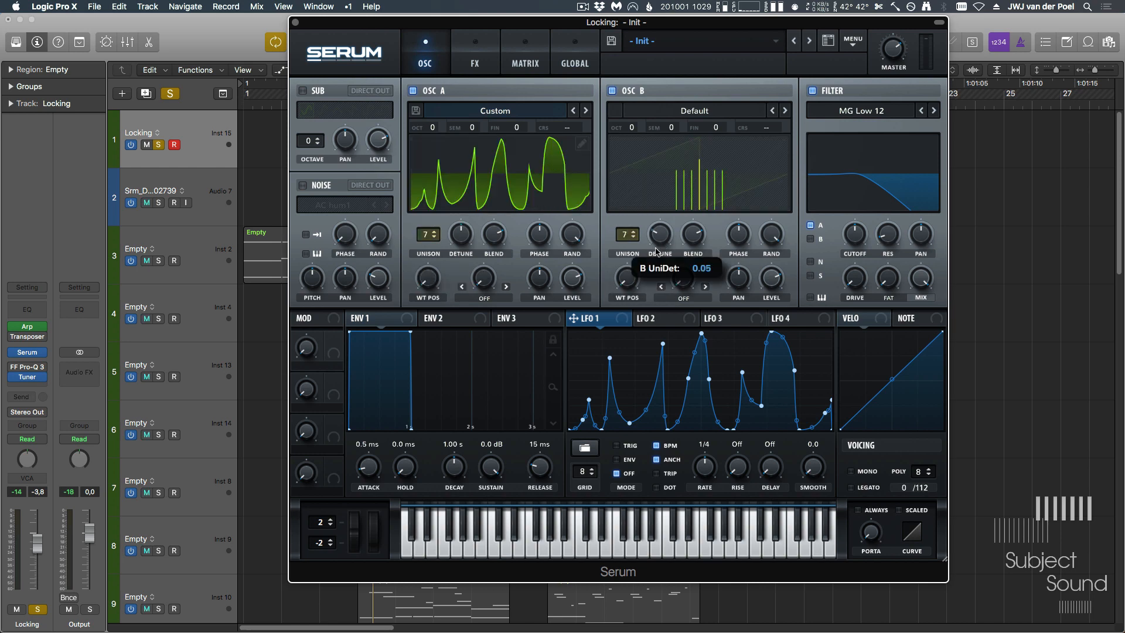
- Route LFO 2 to the filter cutoff, send Osc B into the filter and lower the cutoff slightly
{"action": "left_click_drag", "start_coordinate": [656, 326], "coordinate": [843, 271]}
{"action": "left_click", "coordinate": [808, 225]}
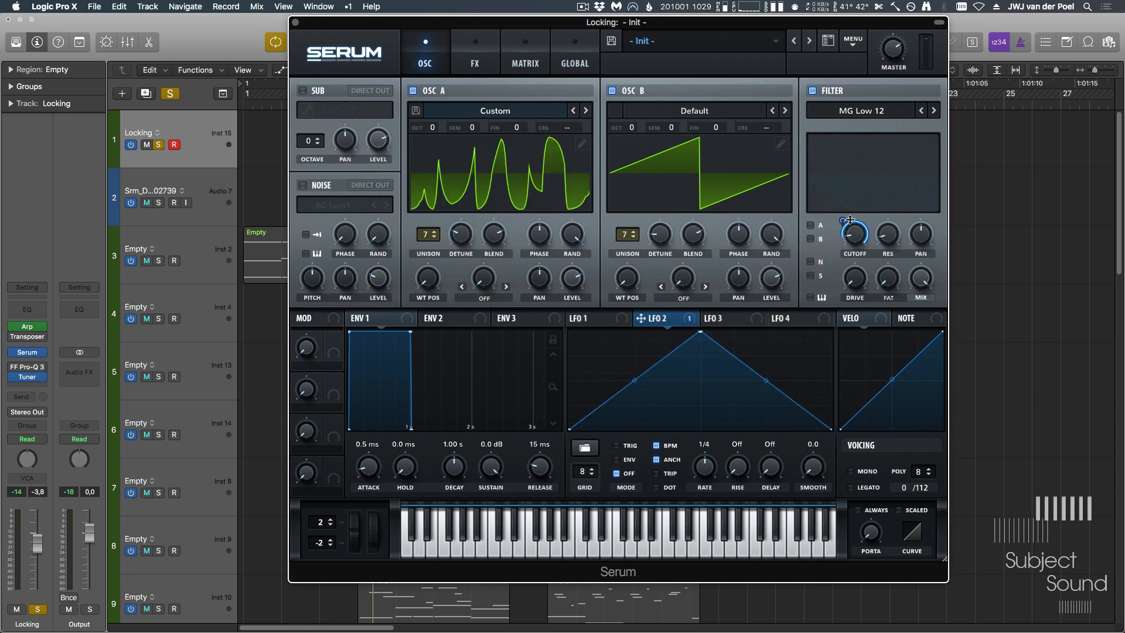
{"action": "left_click_drag", "start_coordinate": [844, 220], "coordinate": [844, 229]}
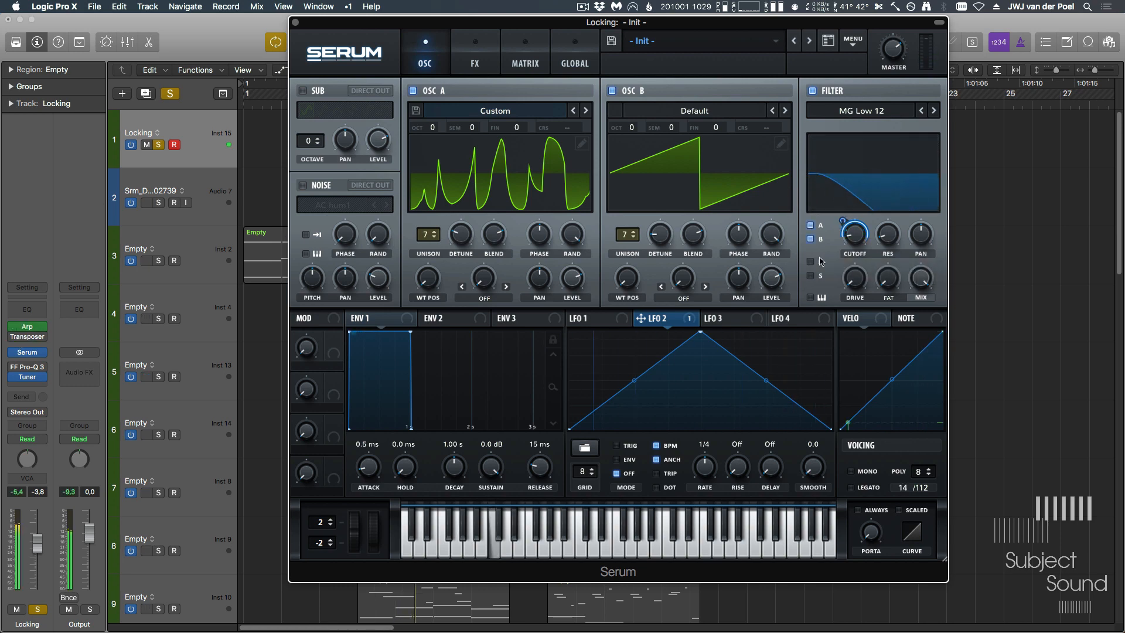
- Reshape LFO 2 into a curved downward ramp, set it to Trig mode and add two extra points
{"action": "left_click_drag", "start_coordinate": [700, 332], "coordinate": [569, 332]}
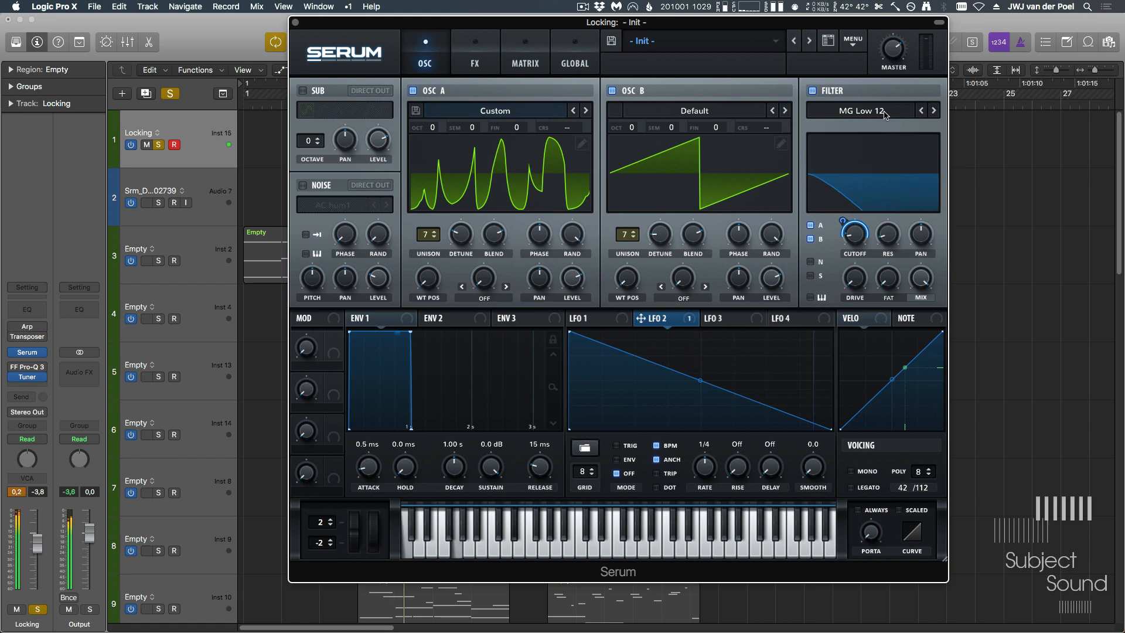
{"action": "mouse_move", "coordinate": [841, 222]}
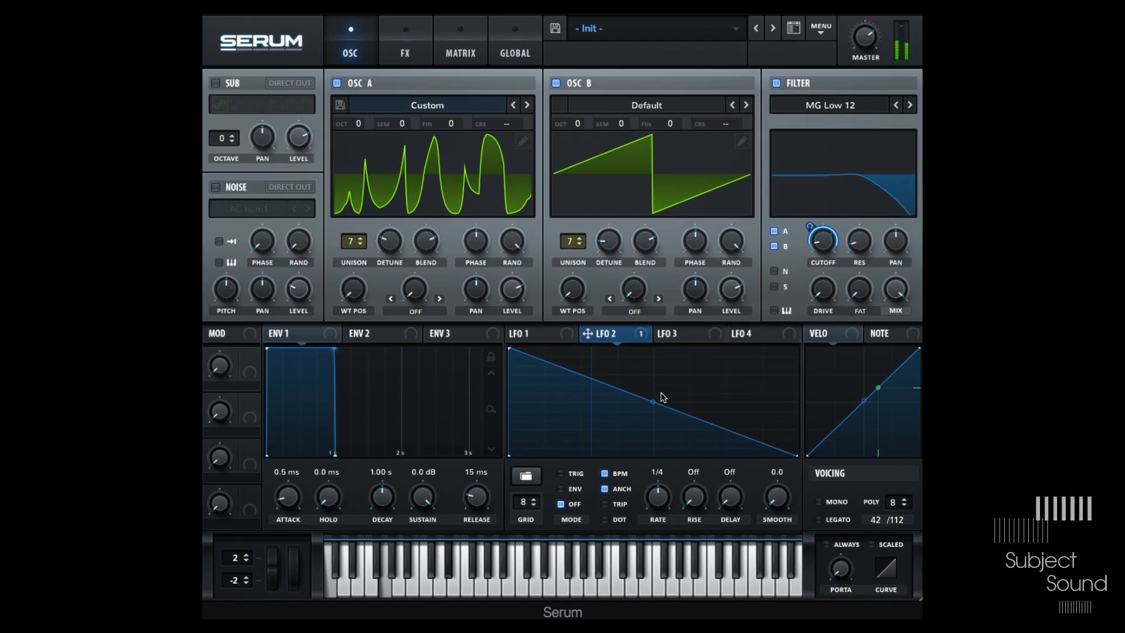
{"action": "left_click_drag", "start_coordinate": [701, 380], "coordinate": [719, 398]}
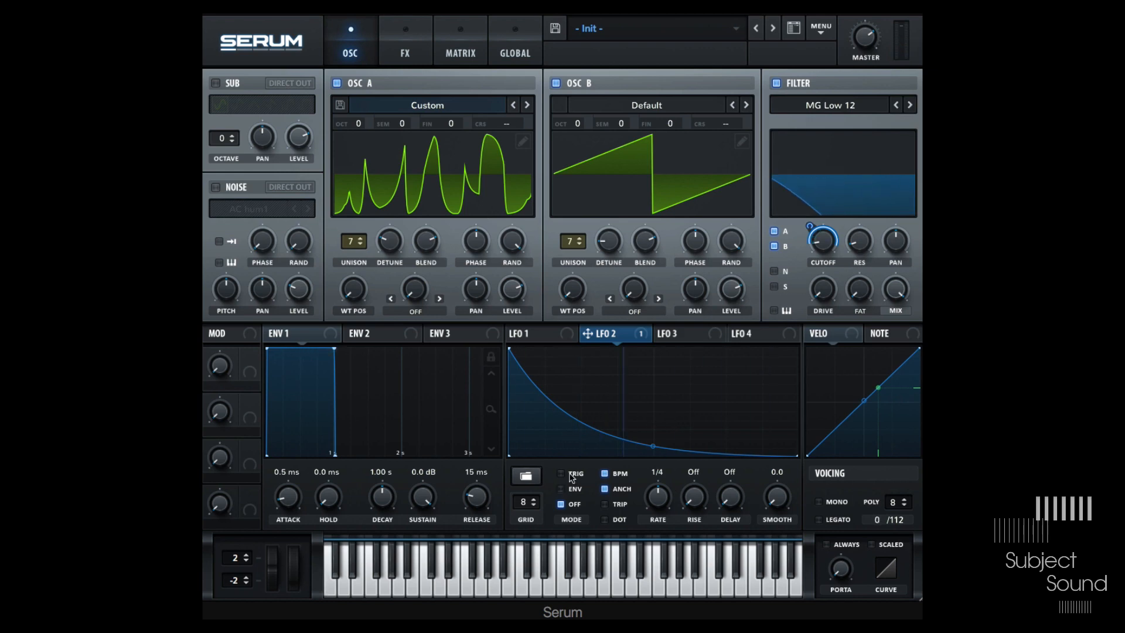
{"action": "left_click", "coordinate": [571, 473]}
{"action": "double_click", "coordinate": [671, 434]}
{"action": "double_click", "coordinate": [685, 410]}
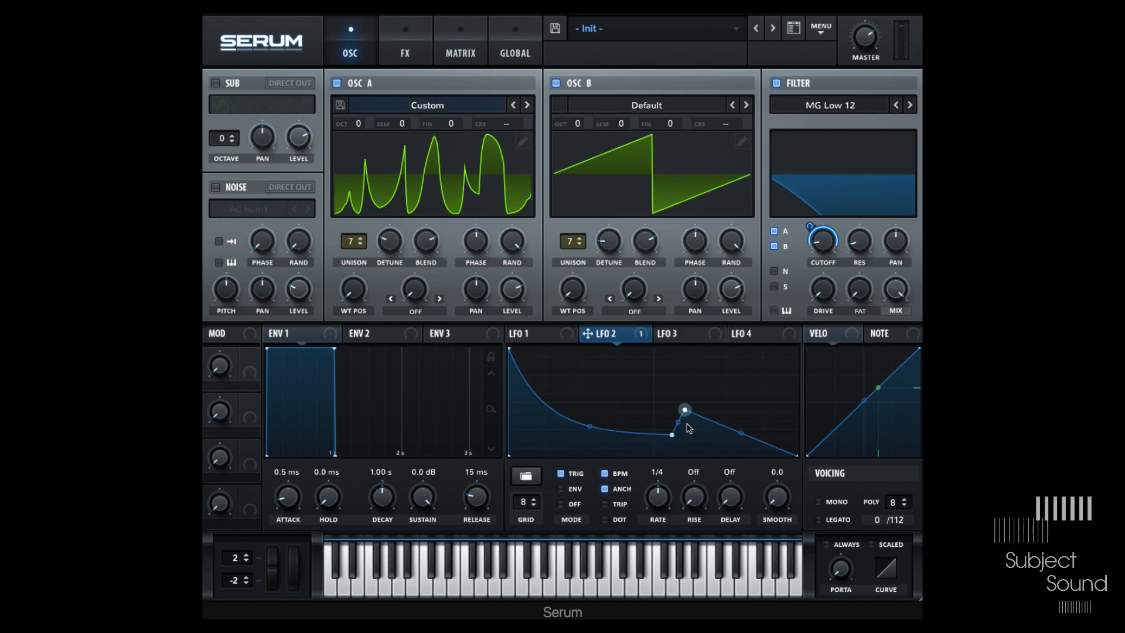
- Reshape LFO 2 into two sharp rising spikes with decaying curves by moving points and adding two more
{"action": "left_click_drag", "start_coordinate": [672, 436], "coordinate": [653, 365]}
{"action": "left_click_drag", "start_coordinate": [727, 411], "coordinate": [762, 431]}
{"action": "double_click", "coordinate": [731, 430]}
{"action": "double_click", "coordinate": [729, 436]}
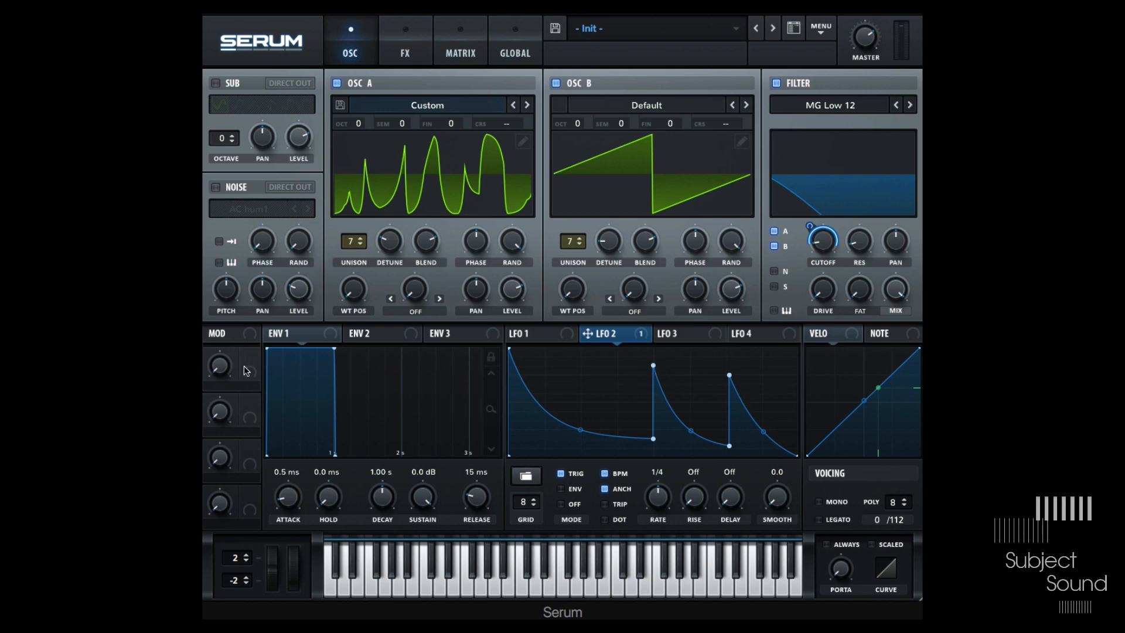
- Assign Macro 1 to LFO 2's first peak point, inspect its LFO Bus 1 routing in the matrix, and turn the macro
{"action": "left_click_drag", "start_coordinate": [253, 373], "coordinate": [640, 368]}
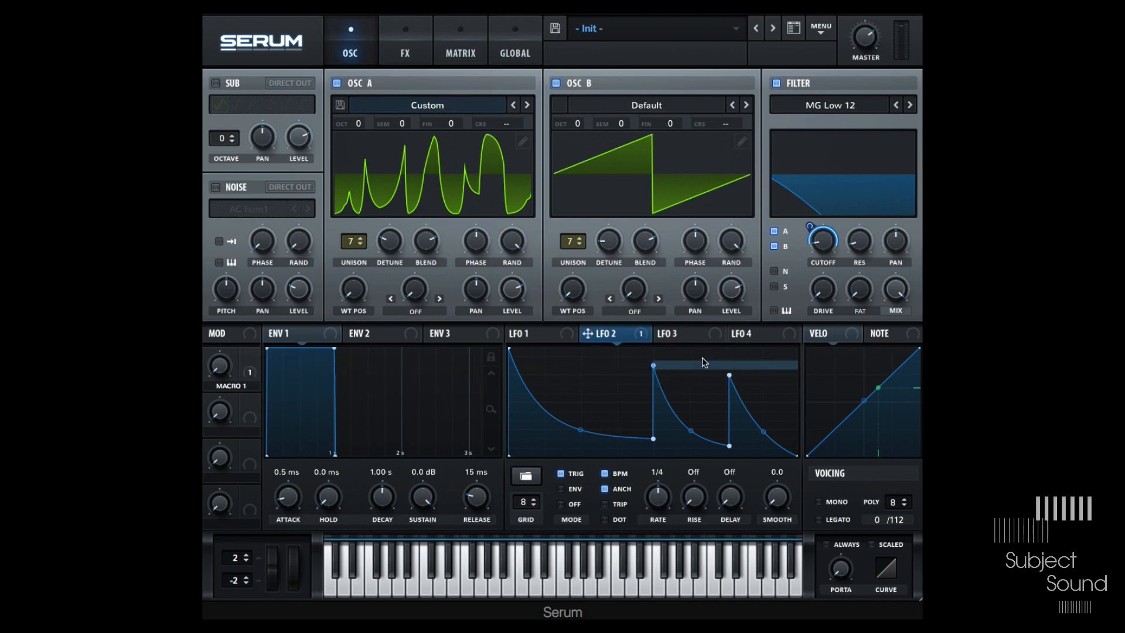
{"action": "left_click", "coordinate": [469, 30]}
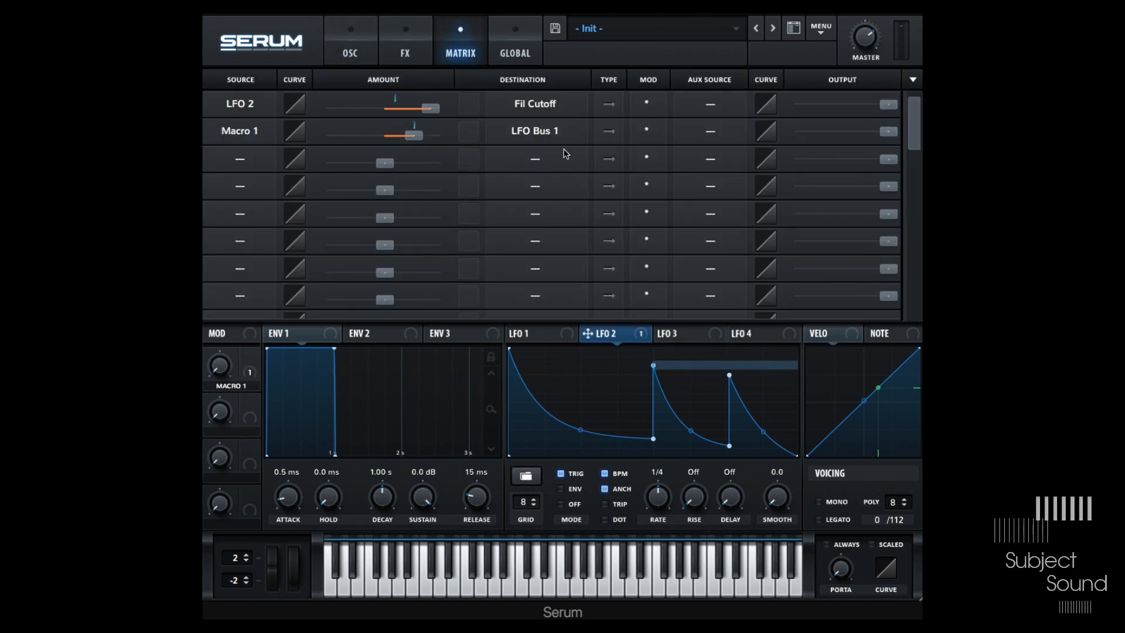
{"action": "left_click", "coordinate": [545, 136]}
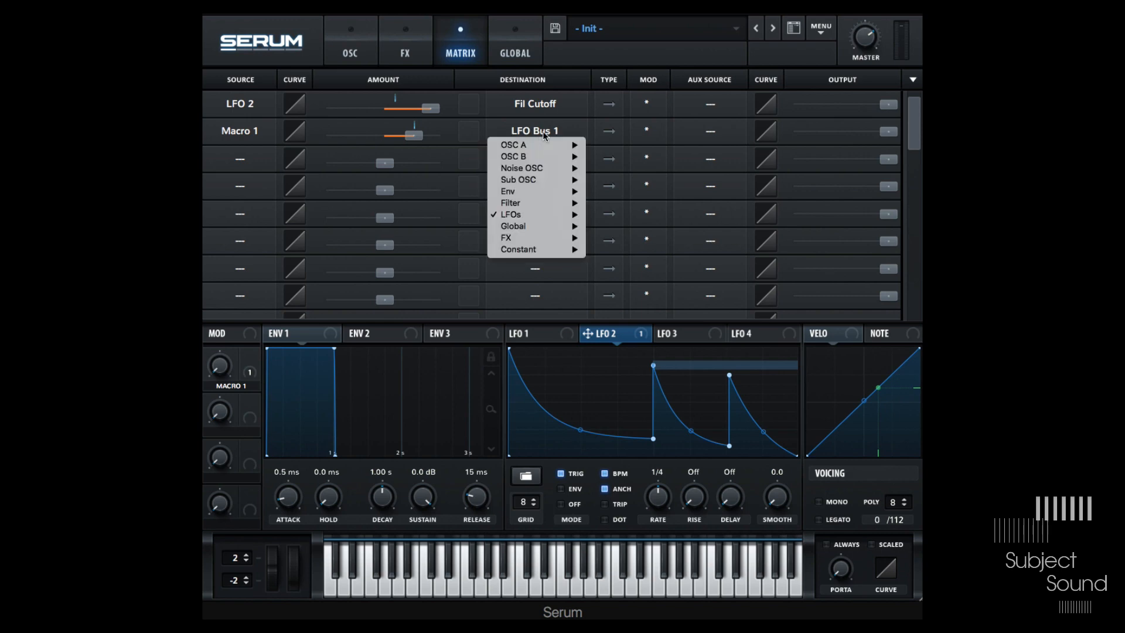
{"action": "mouse_move", "coordinate": [552, 212]}
{"action": "left_click", "coordinate": [350, 54]}
{"action": "left_click_drag", "start_coordinate": [224, 377], "coordinate": [211, 423]}
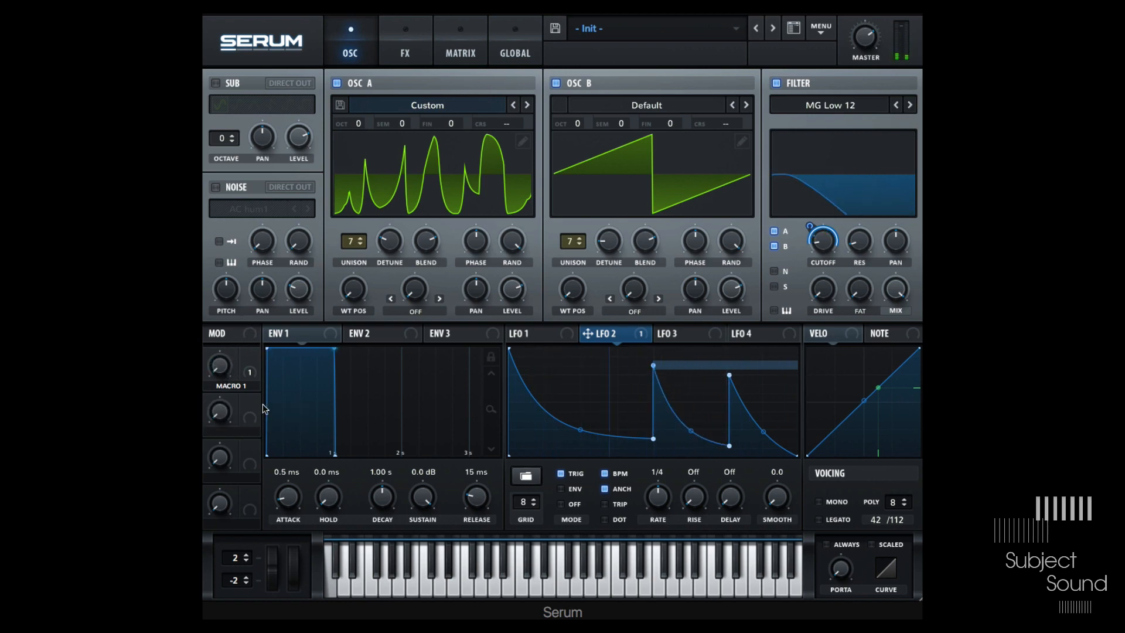
- Assign Macro 1 to LFO 2's second point as well and sweep the macro
{"action": "left_click", "coordinate": [252, 365]}
{"action": "left_click_drag", "start_coordinate": [306, 357], "coordinate": [653, 380]}
{"action": "left_click_drag", "start_coordinate": [223, 370], "coordinate": [241, 447]}
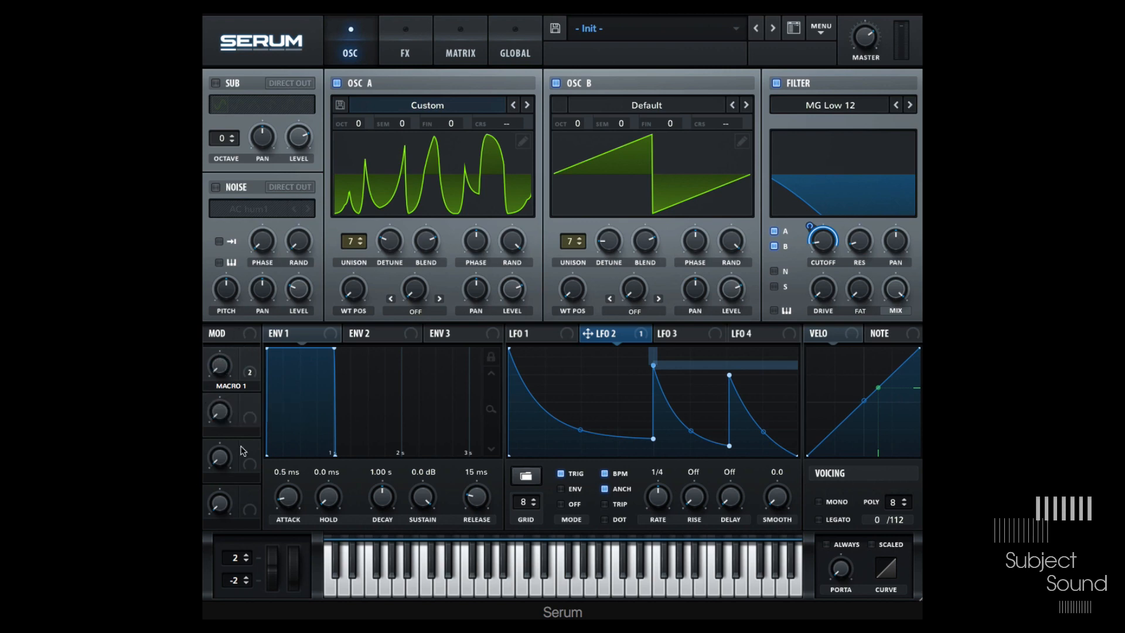
- Lower Macro 1's modulation amounts to LFO Bus 2 and LFO Bus 1 in the matrix, testing with the macro
{"action": "left_click", "coordinate": [468, 52]}
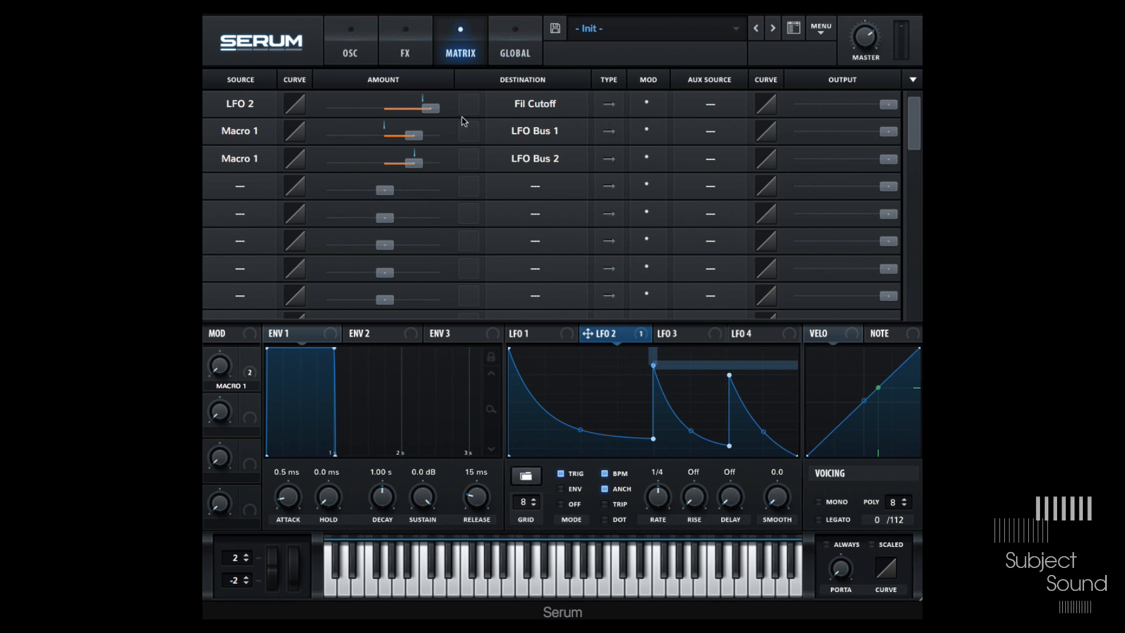
{"action": "left_click_drag", "start_coordinate": [432, 164], "coordinate": [369, 165]}
{"action": "left_click_drag", "start_coordinate": [231, 369], "coordinate": [231, 443]}
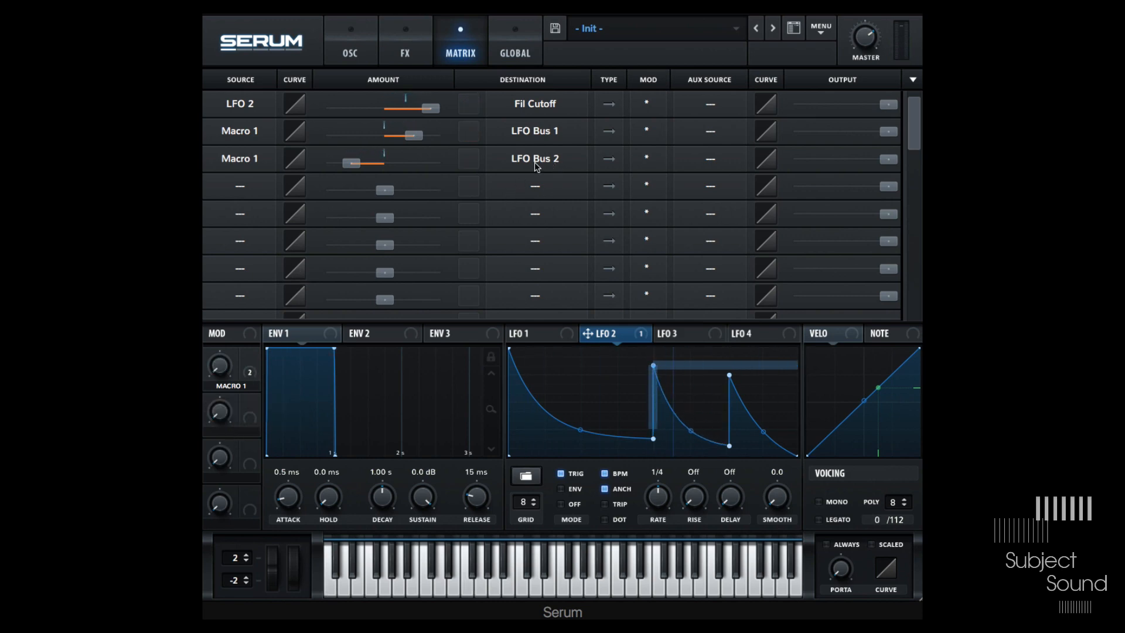
{"action": "left_click_drag", "start_coordinate": [414, 135], "coordinate": [370, 136]}
{"action": "left_click_drag", "start_coordinate": [223, 365], "coordinate": [240, 422]}
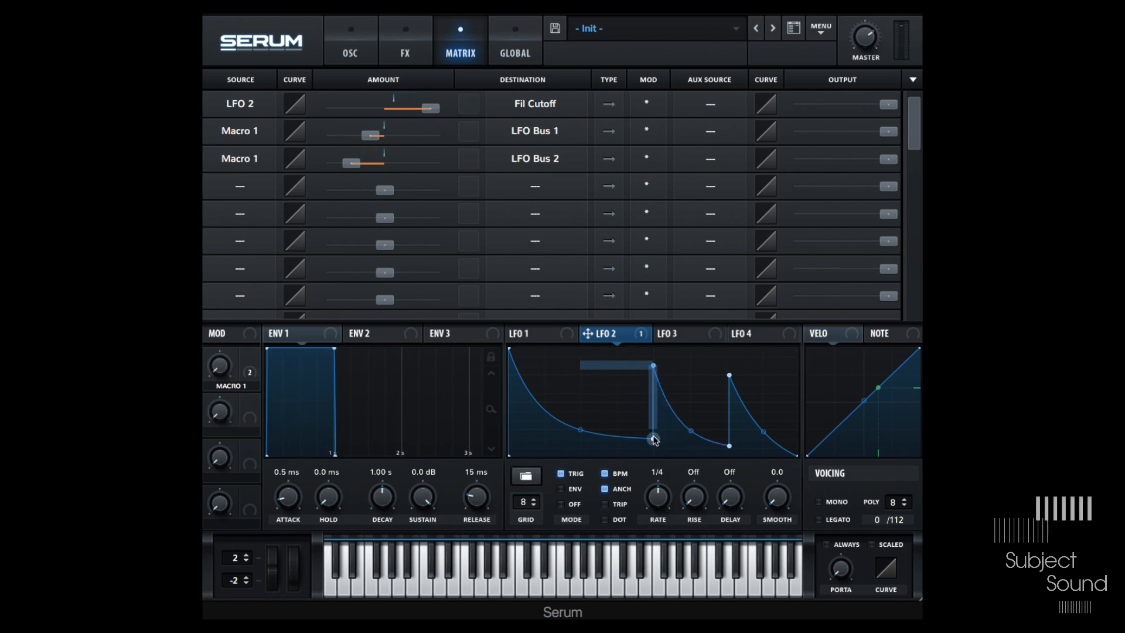
- Move LFO 2's valley point left under the first spike and sweep Macro 1 again
{"action": "left_click_drag", "start_coordinate": [653, 438], "coordinate": [581, 439]}
{"action": "left_click_drag", "start_coordinate": [220, 365], "coordinate": [240, 476]}
{"action": "left_click", "coordinate": [363, 34]}
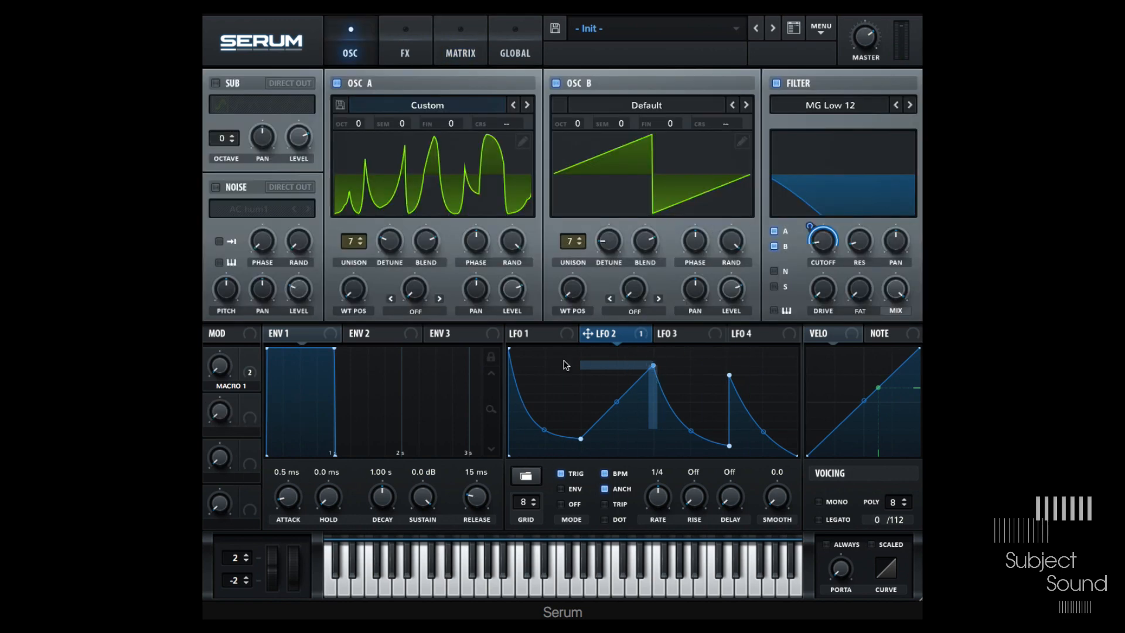
- Switch LFO 2 to Env mode and remove the macro modulations from its peak point
{"action": "left_click", "coordinate": [573, 491]}
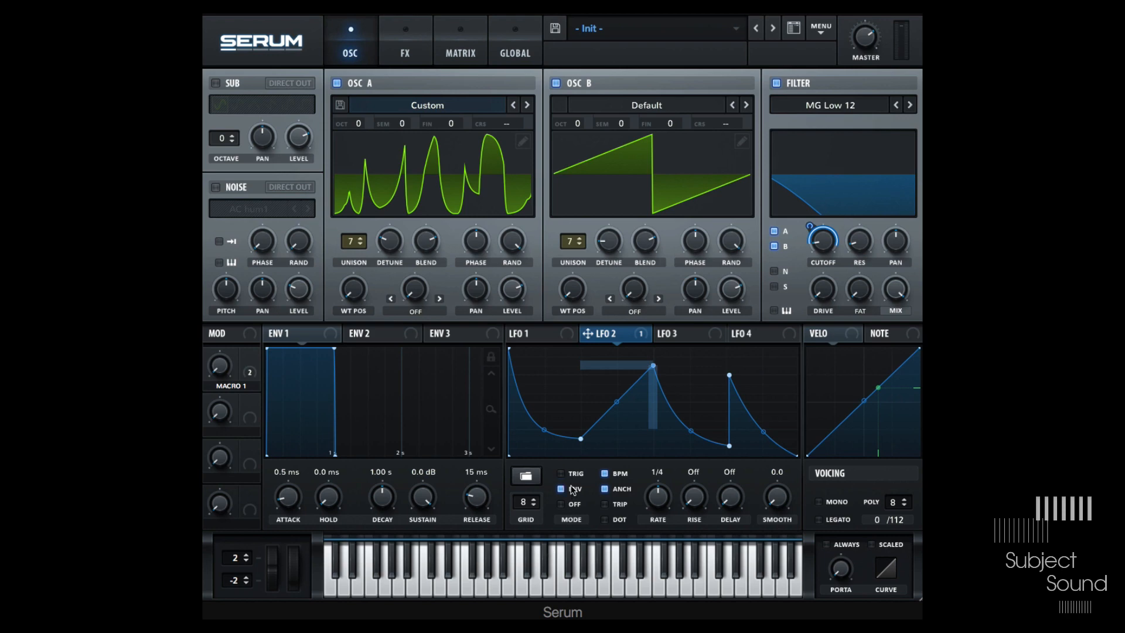
{"action": "right_click", "coordinate": [654, 365]}
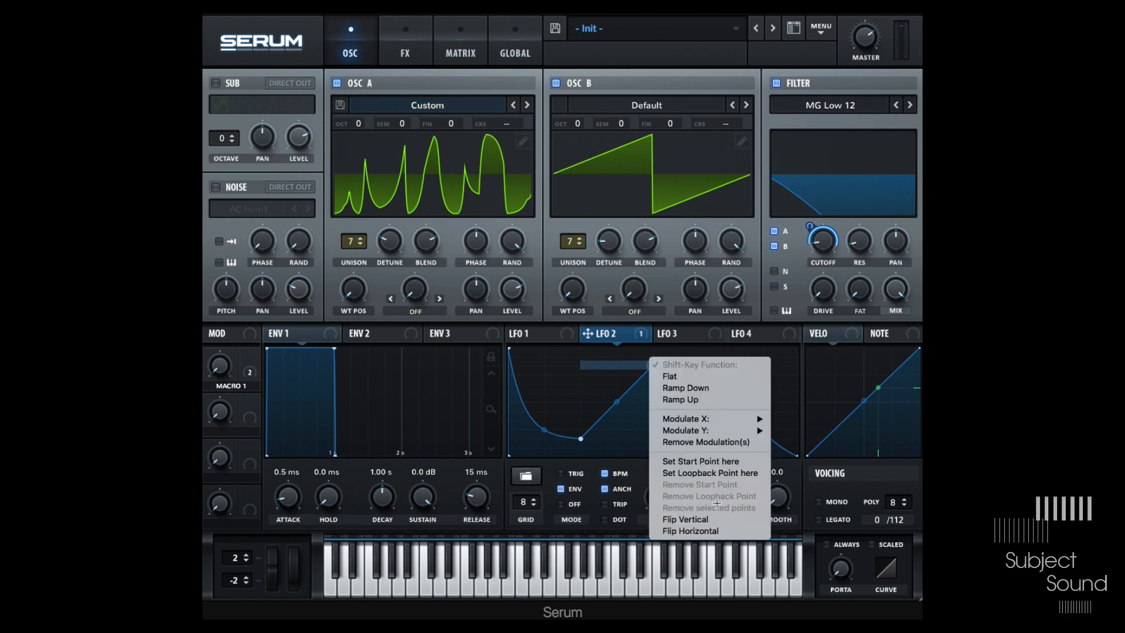
{"action": "left_click", "coordinate": [709, 442]}
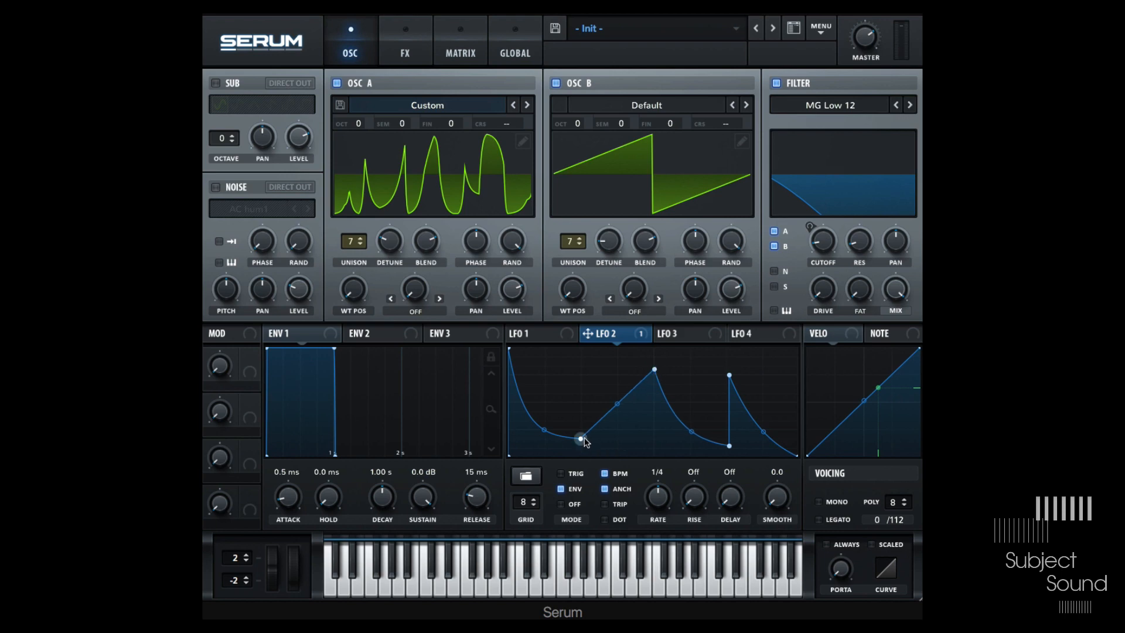
- Restore LFO 2's valley point below the first spike and fine-tune the second spike's peak and trough
{"action": "left_click_drag", "start_coordinate": [581, 438], "coordinate": [654, 439]}
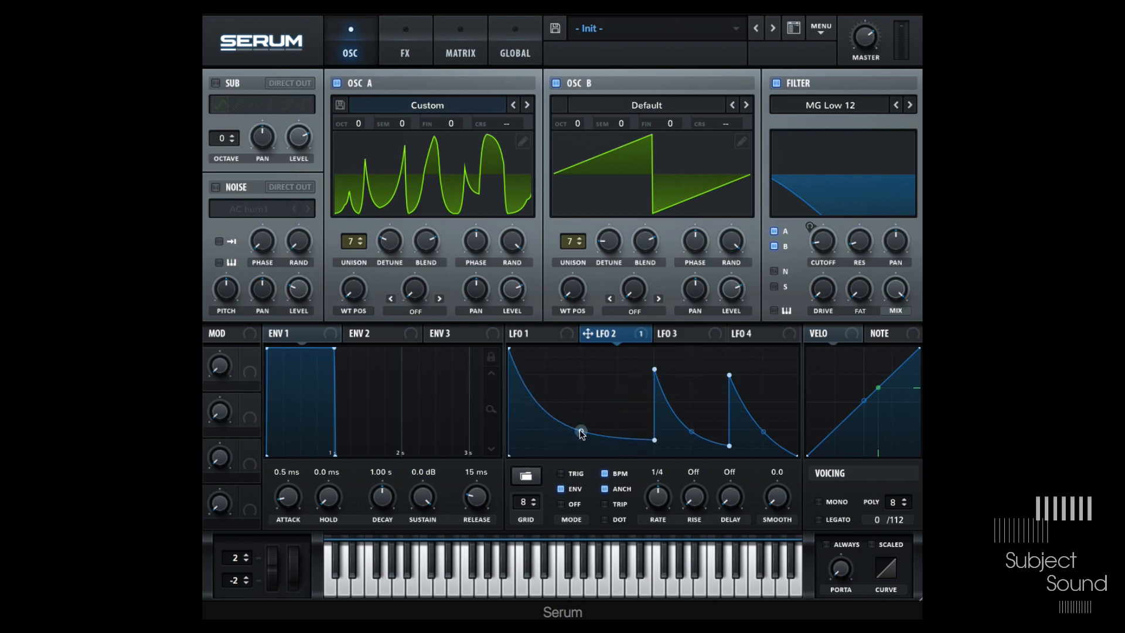
{"action": "left_click_drag", "start_coordinate": [580, 431], "coordinate": [591, 420]}
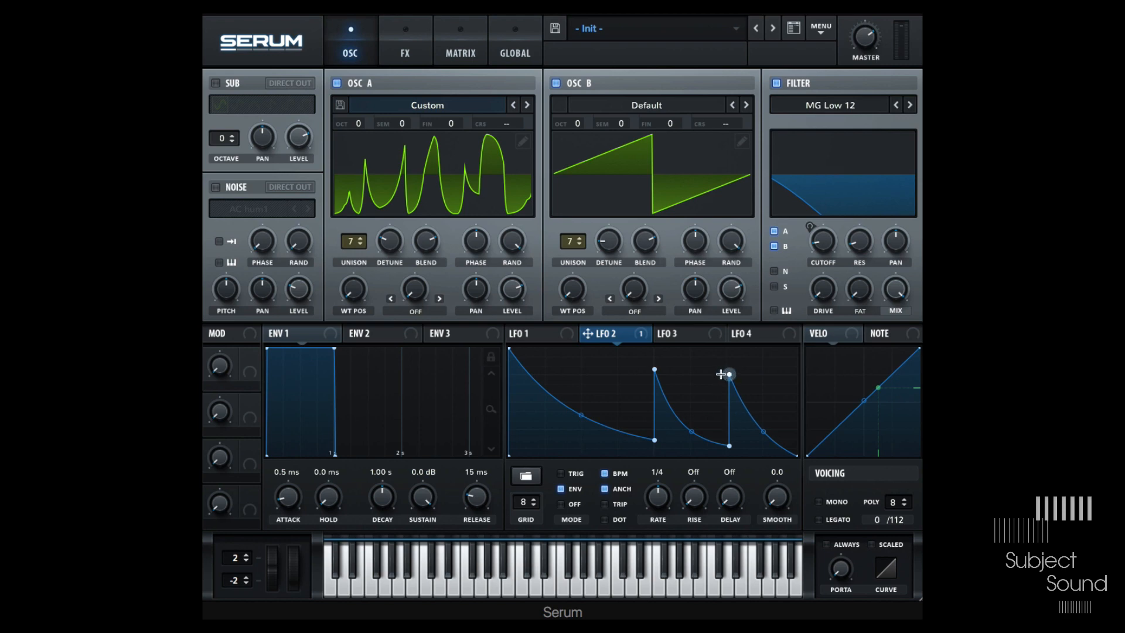
{"action": "left_click_drag", "start_coordinate": [721, 373], "coordinate": [721, 379]}
{"action": "left_click_drag", "start_coordinate": [729, 447], "coordinate": [726, 448]}
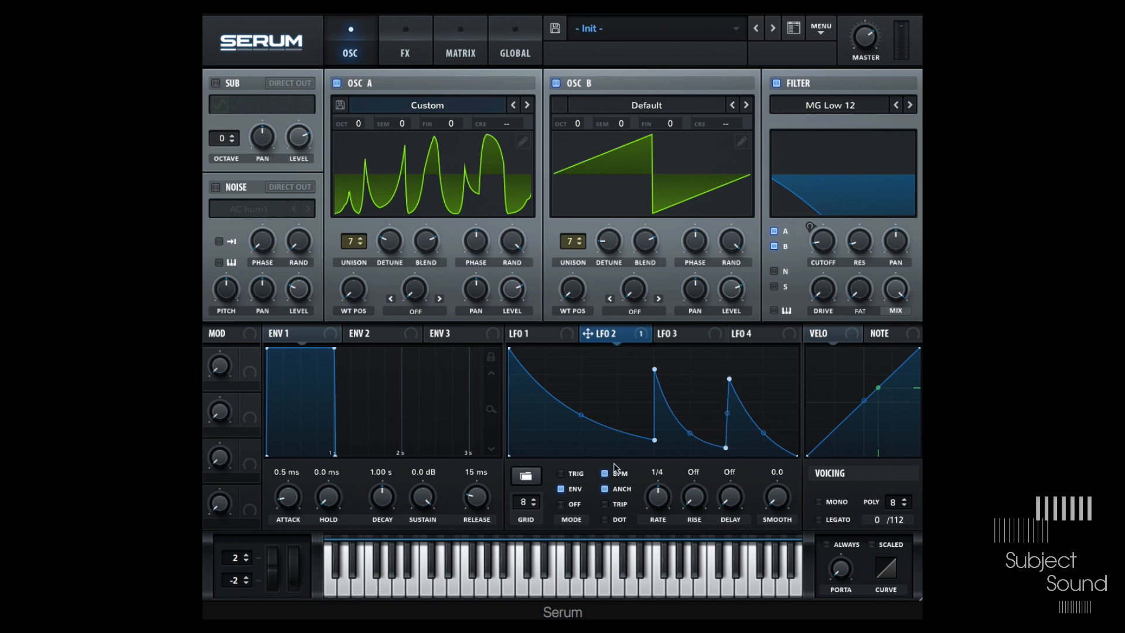
{"action": "left_click_drag", "start_coordinate": [729, 379], "coordinate": [719, 377]}
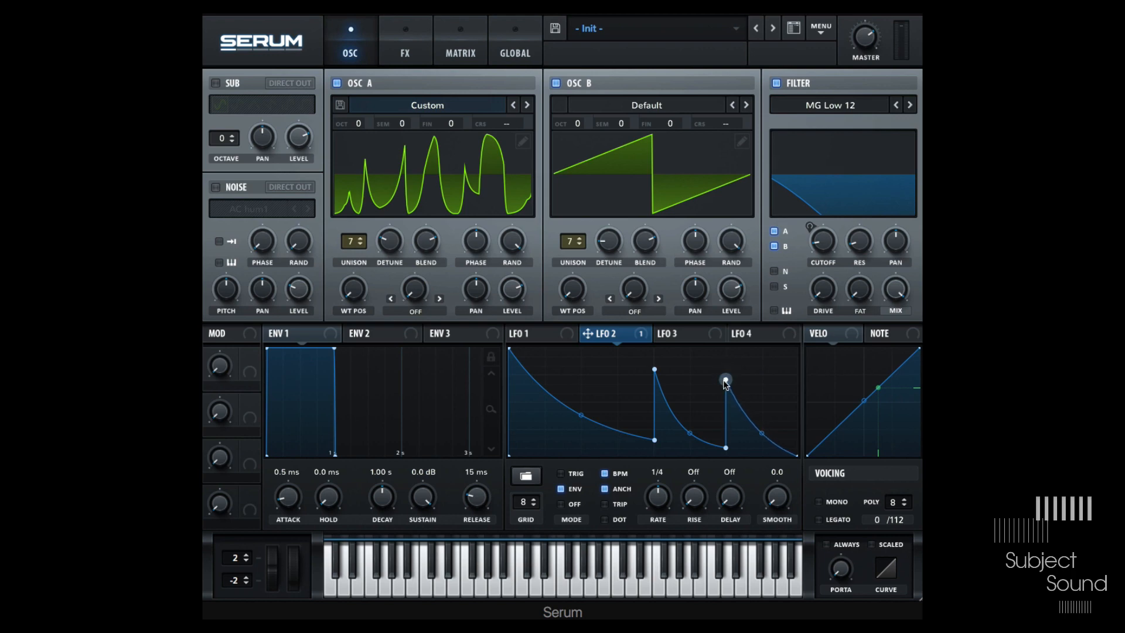
- Set LFO 2's second peak as the loopback point and modulate that point's X position with LFO 3
{"action": "right_click", "coordinate": [725, 380]}
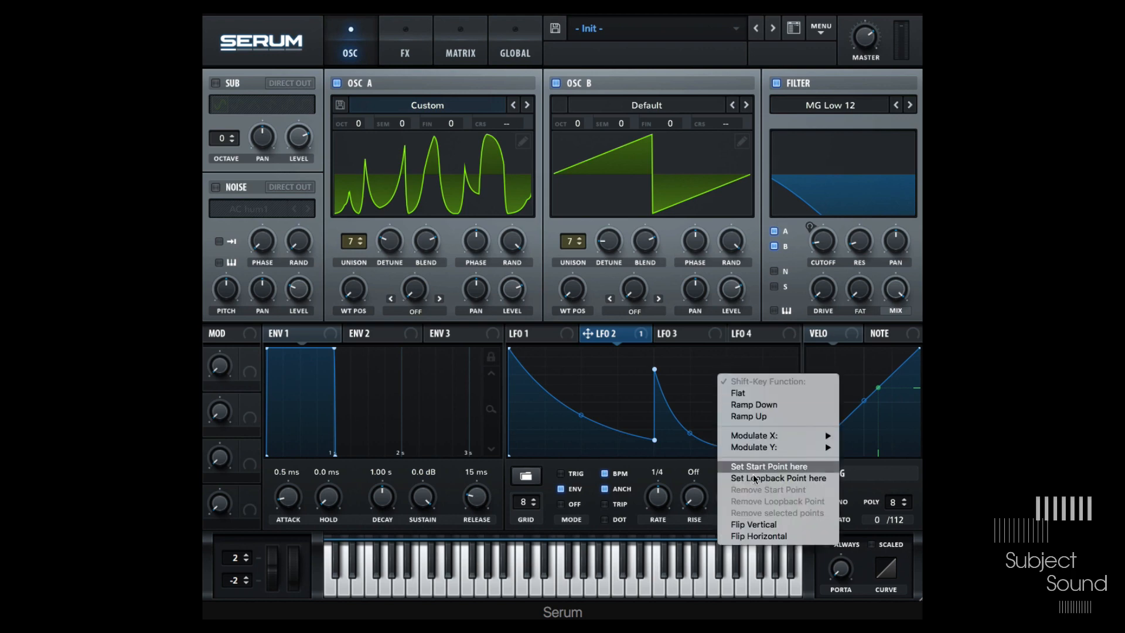
{"action": "left_click", "coordinate": [790, 480]}
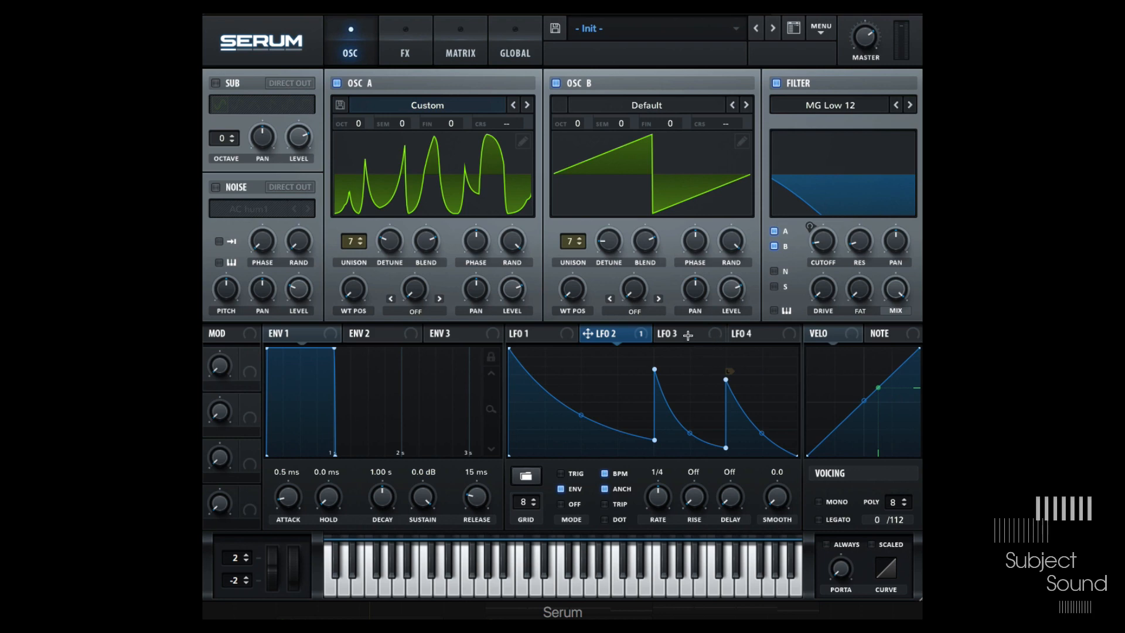
{"action": "right_click", "coordinate": [724, 379]}
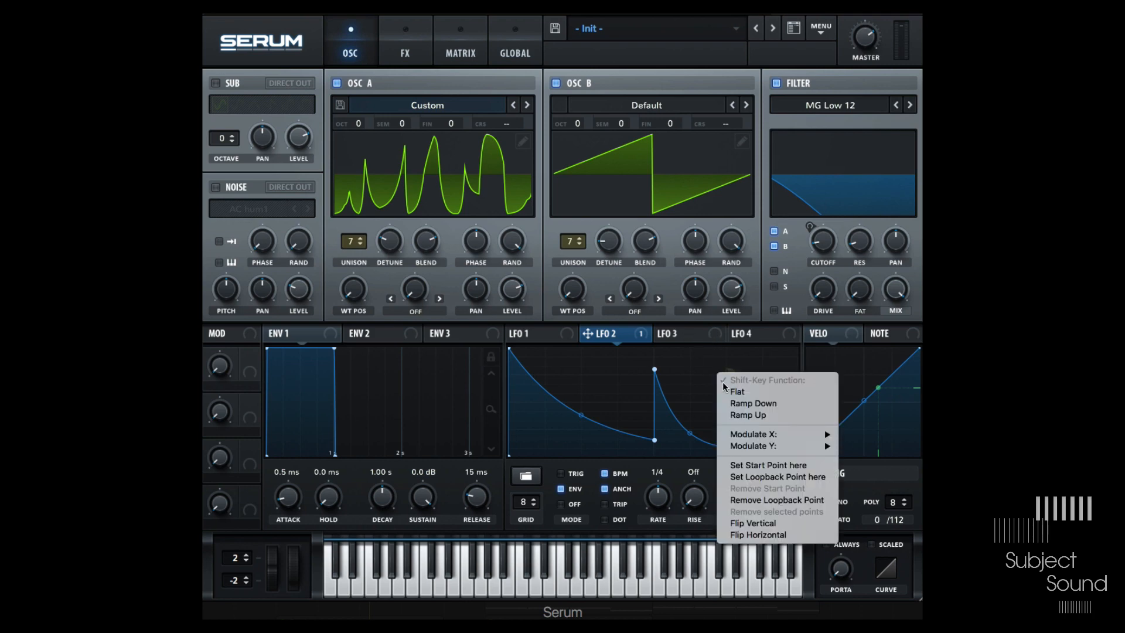
{"action": "mouse_move", "coordinate": [779, 439]}
{"action": "mouse_move", "coordinate": [879, 434]}
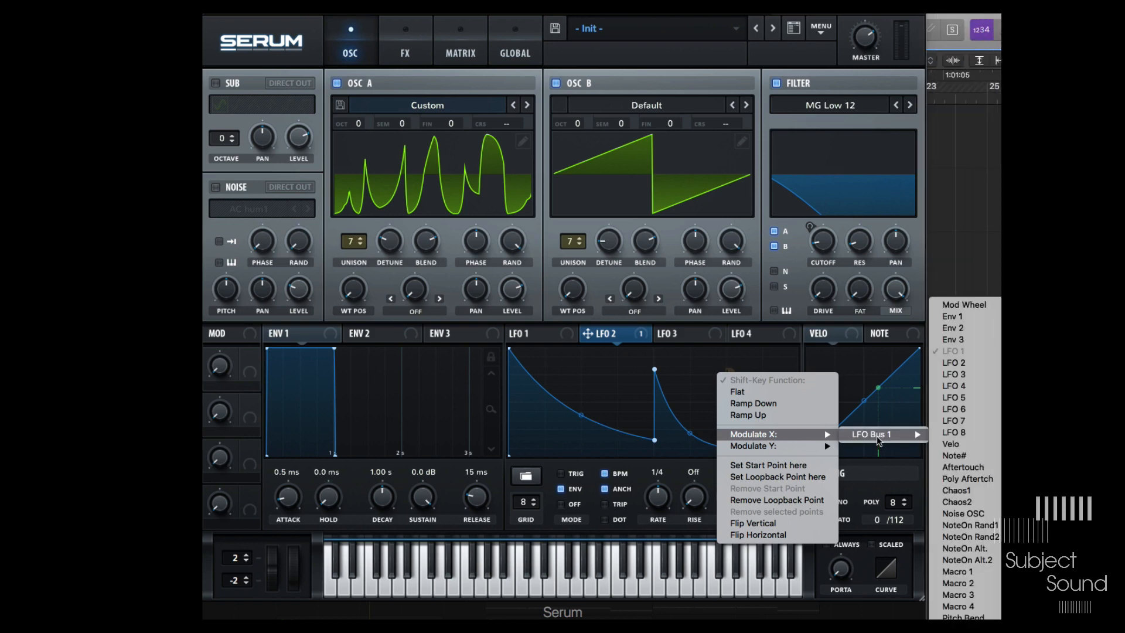
{"action": "left_click", "coordinate": [977, 375]}
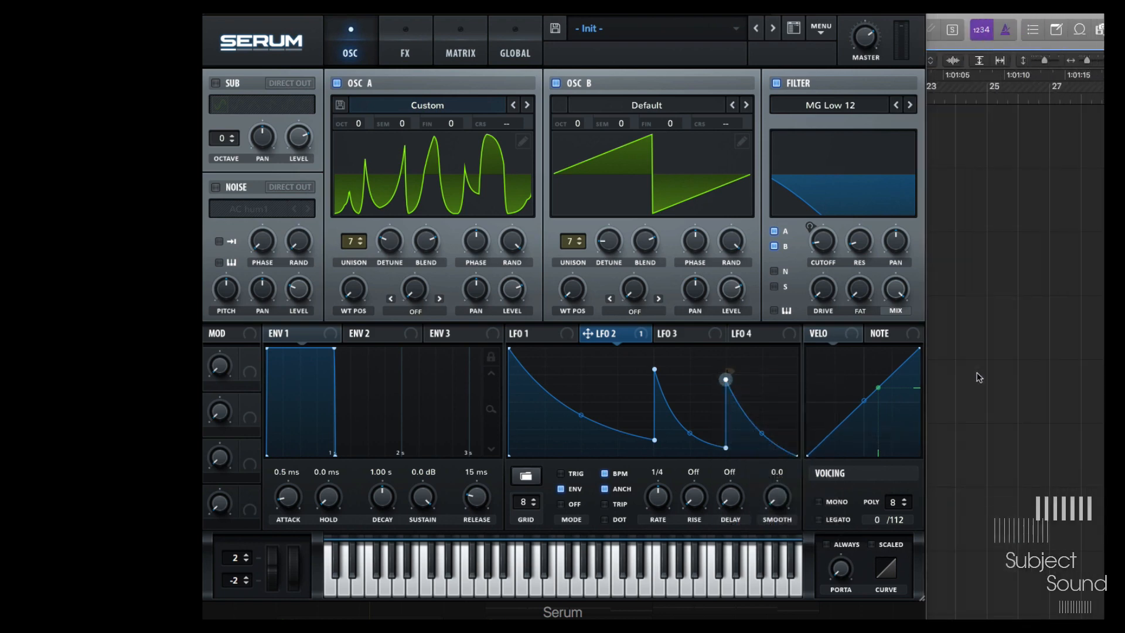
- Reshape LFO 3's triangle into a low curve rising to a late peak
{"action": "left_click", "coordinate": [690, 338]}
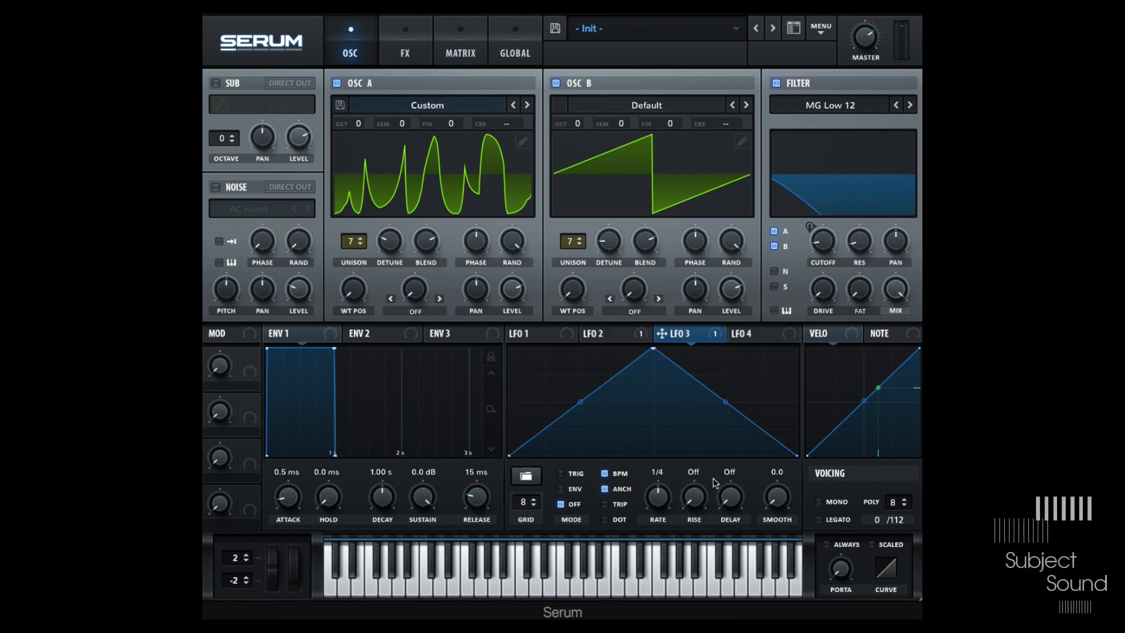
{"action": "left_click", "coordinate": [624, 335]}
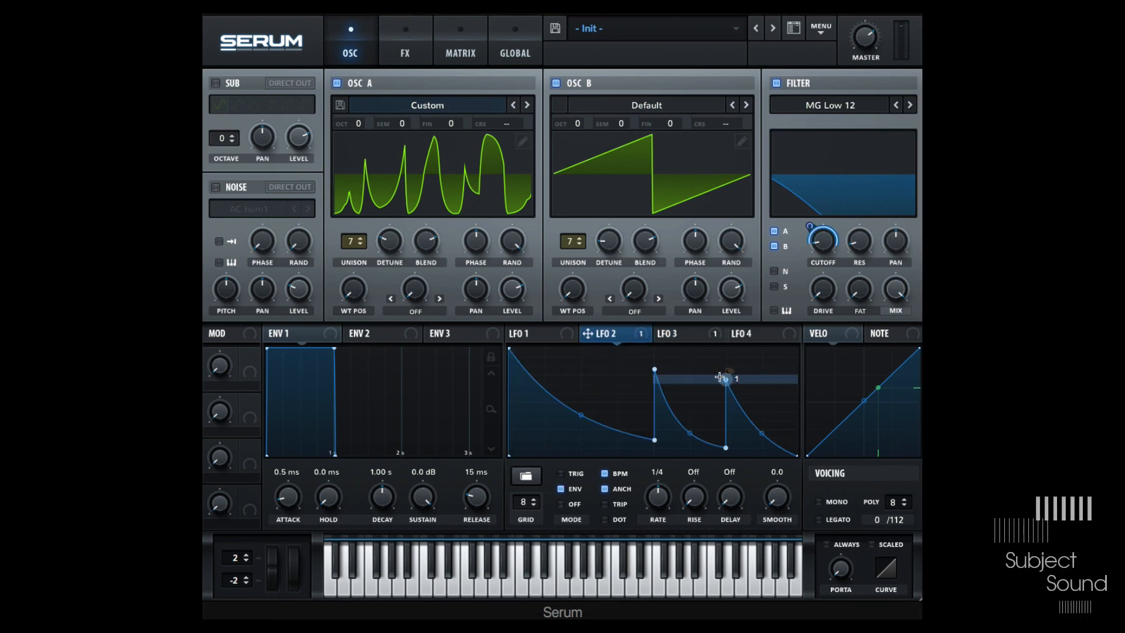
{"action": "left_click", "coordinate": [679, 334]}
{"action": "left_click_drag", "start_coordinate": [662, 352], "coordinate": [726, 431]}
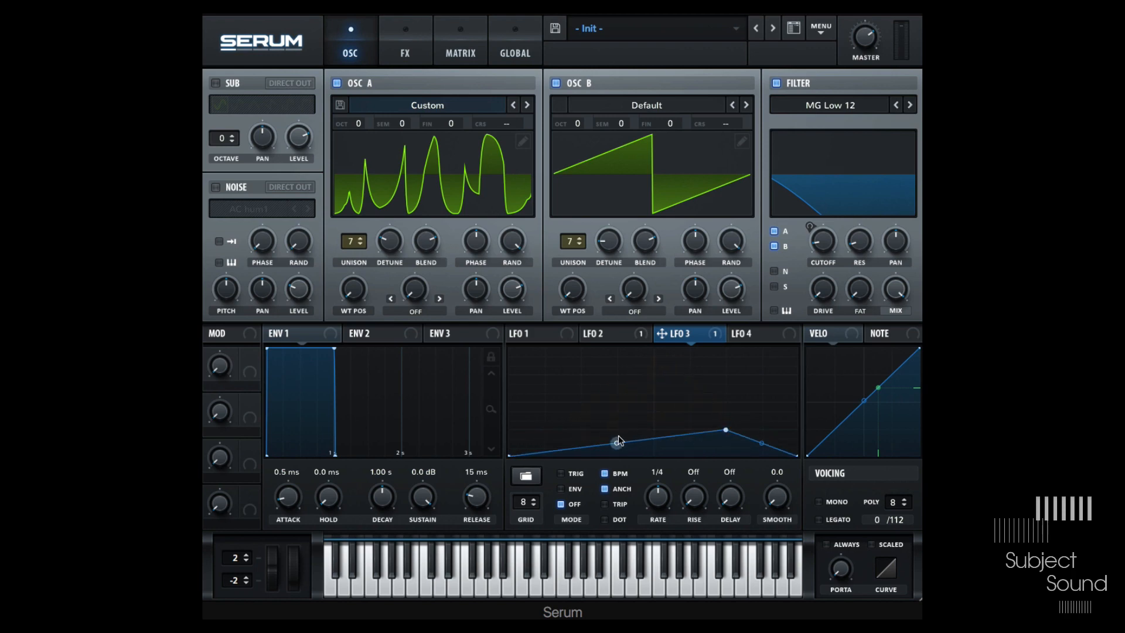
{"action": "left_click_drag", "start_coordinate": [618, 440], "coordinate": [630, 465]}
- Review the LFO 3 routing in the matrix, then move LFO 3's peak further right and higher
{"action": "left_click", "coordinate": [612, 335]}
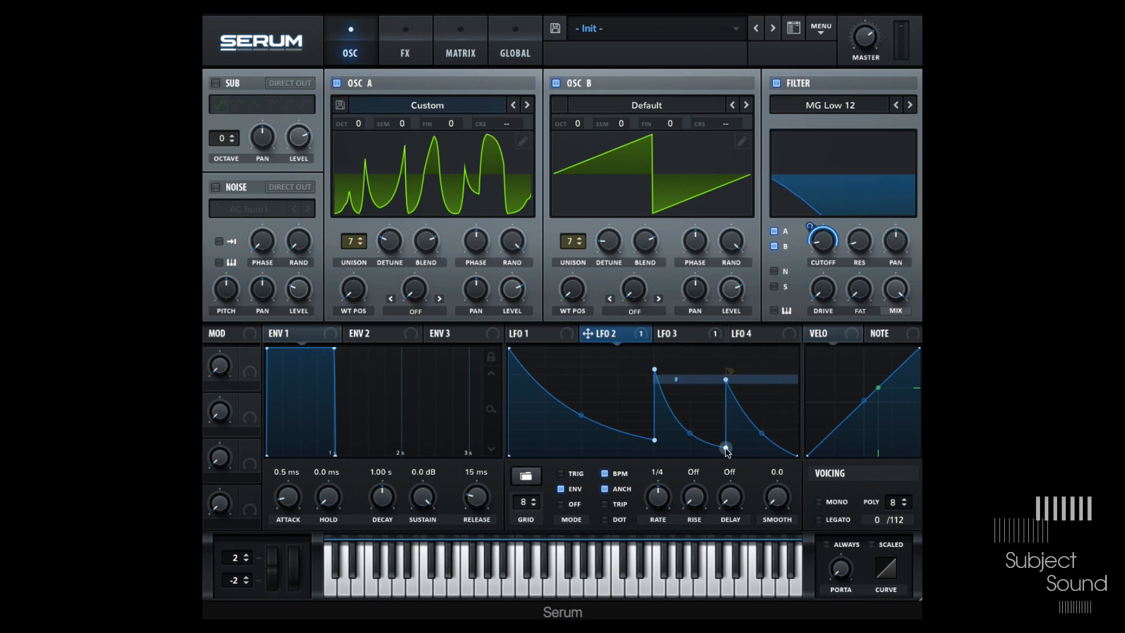
{"action": "left_click", "coordinate": [465, 51]}
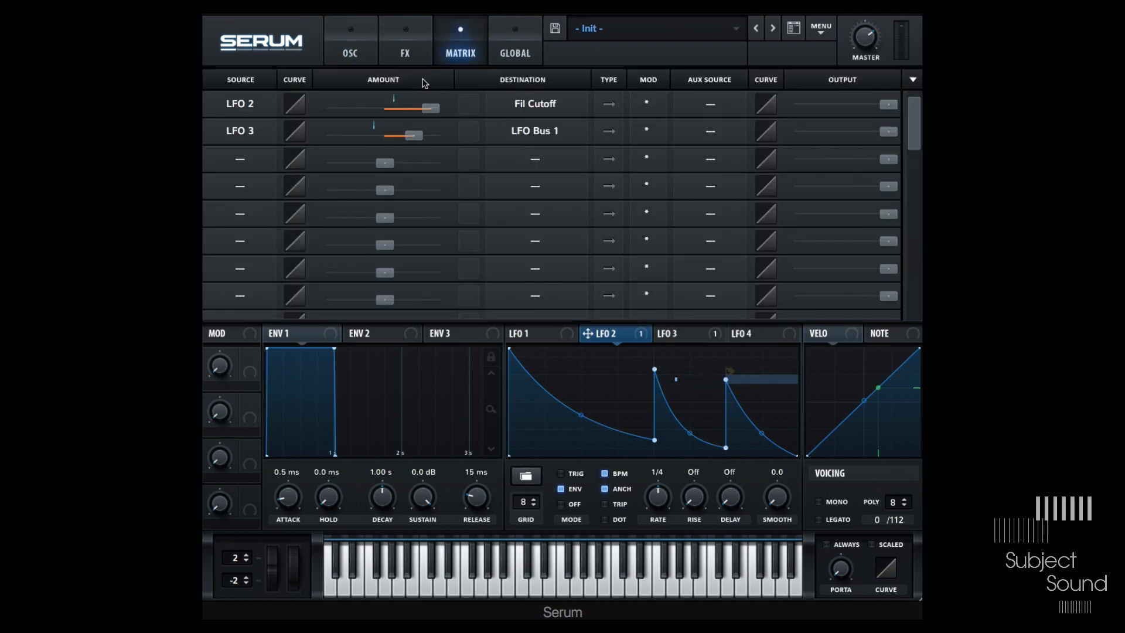
{"action": "left_click", "coordinate": [350, 47]}
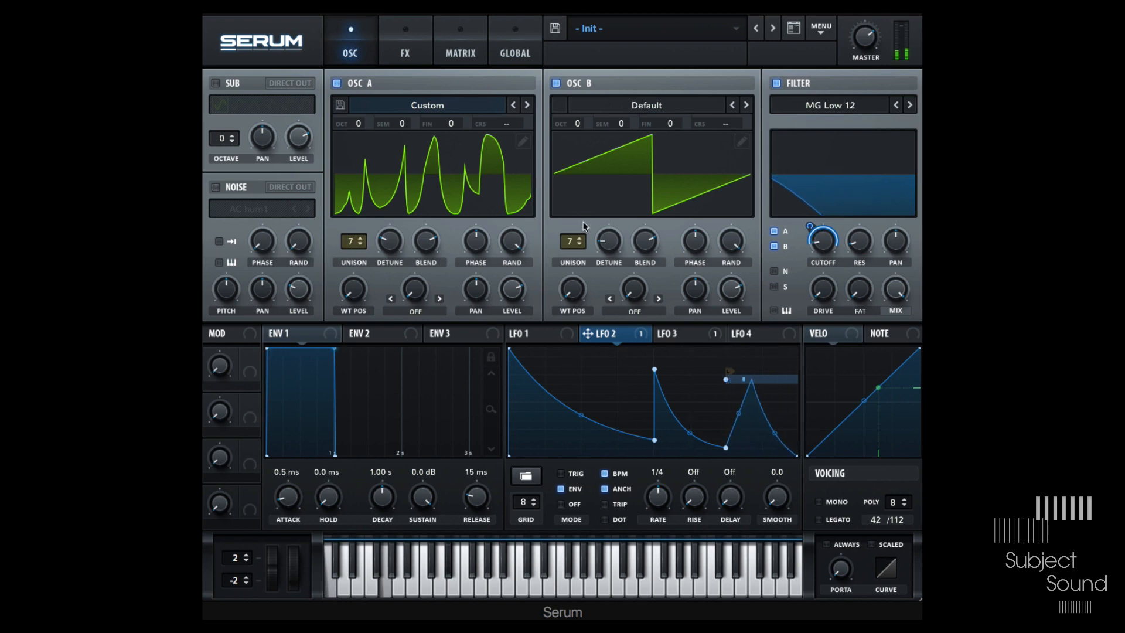
{"action": "left_click", "coordinate": [675, 334]}
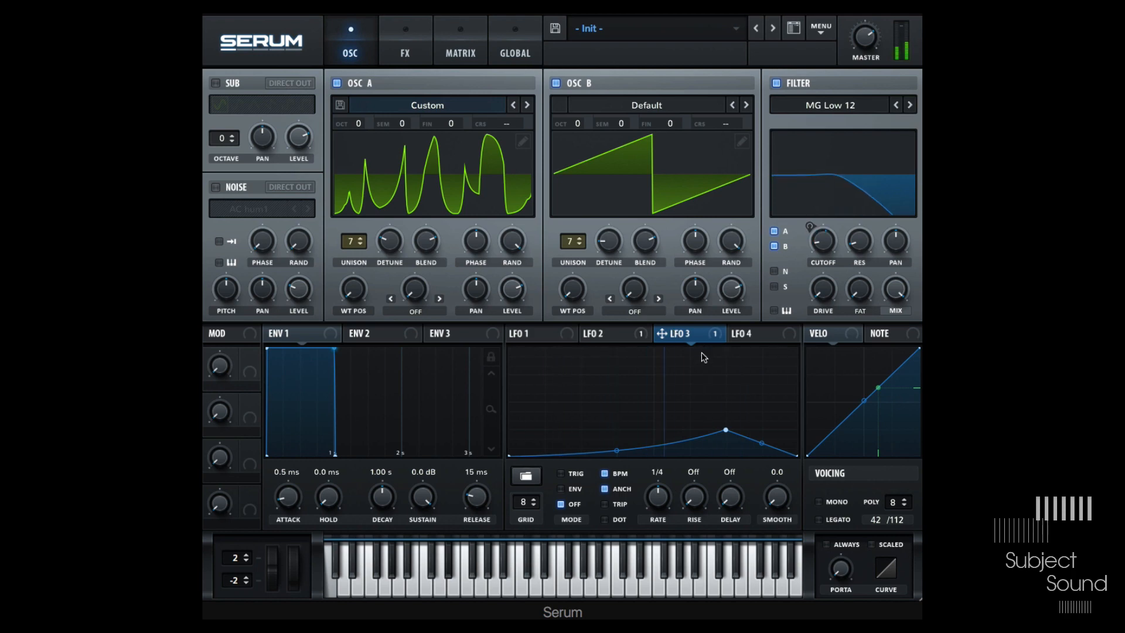
{"action": "left_click_drag", "start_coordinate": [726, 427], "coordinate": [761, 391]}
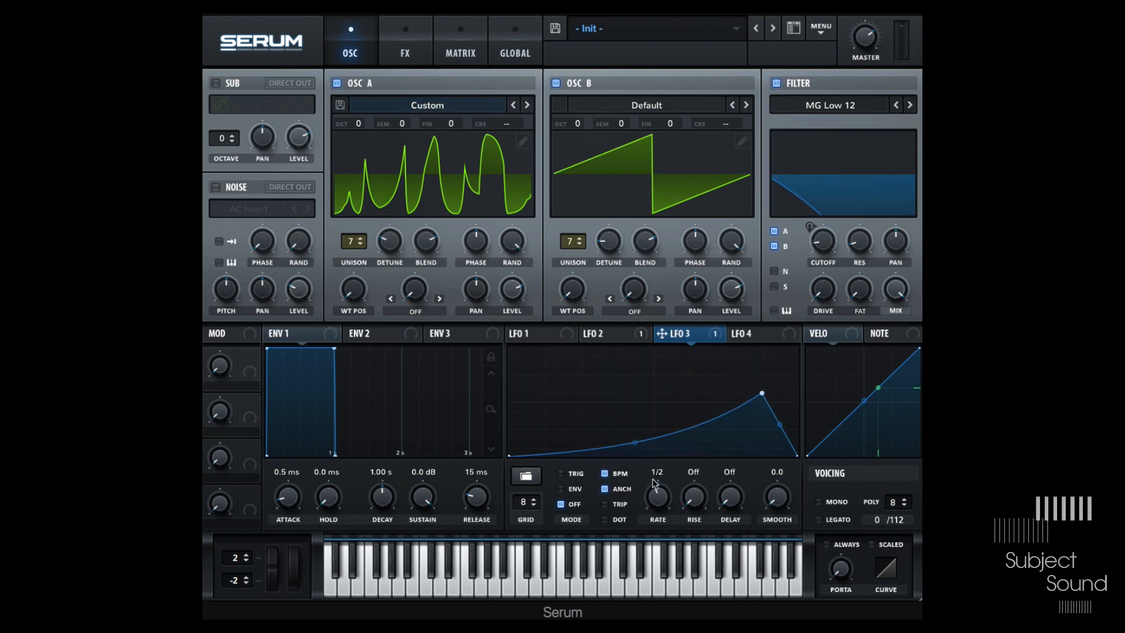
- Add two points to LFO 3, shape it into a tall first peak and a smaller second hump, and set its rate to 1/2
{"action": "left_click", "coordinate": [606, 335]}
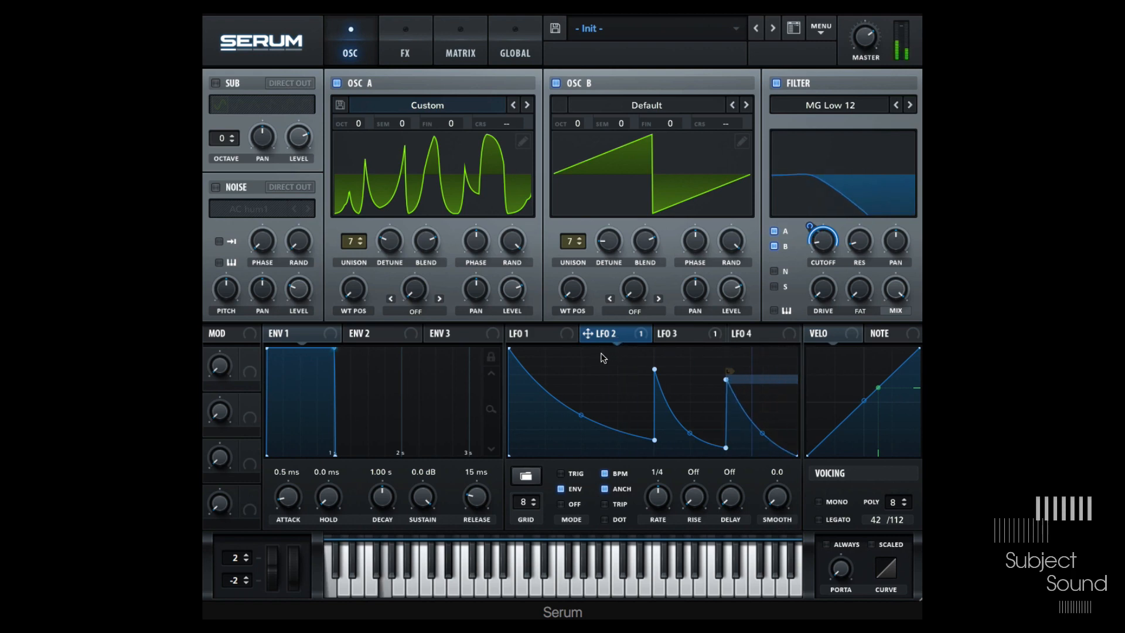
{"action": "left_click", "coordinate": [677, 334]}
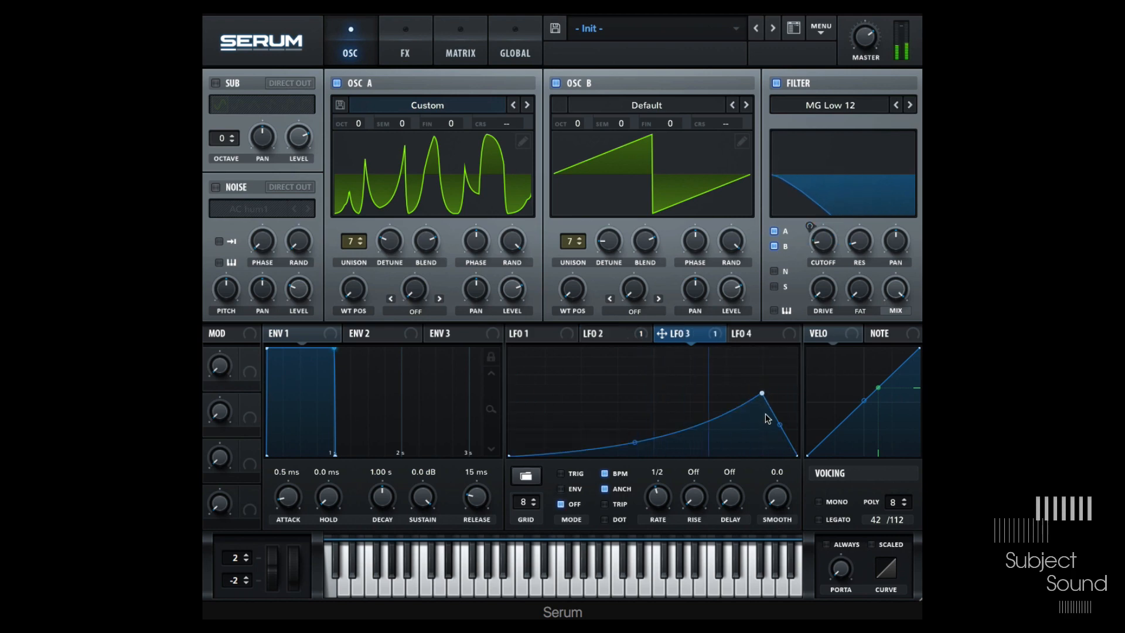
{"action": "double_click", "coordinate": [666, 438]}
{"action": "double_click", "coordinate": [736, 355]}
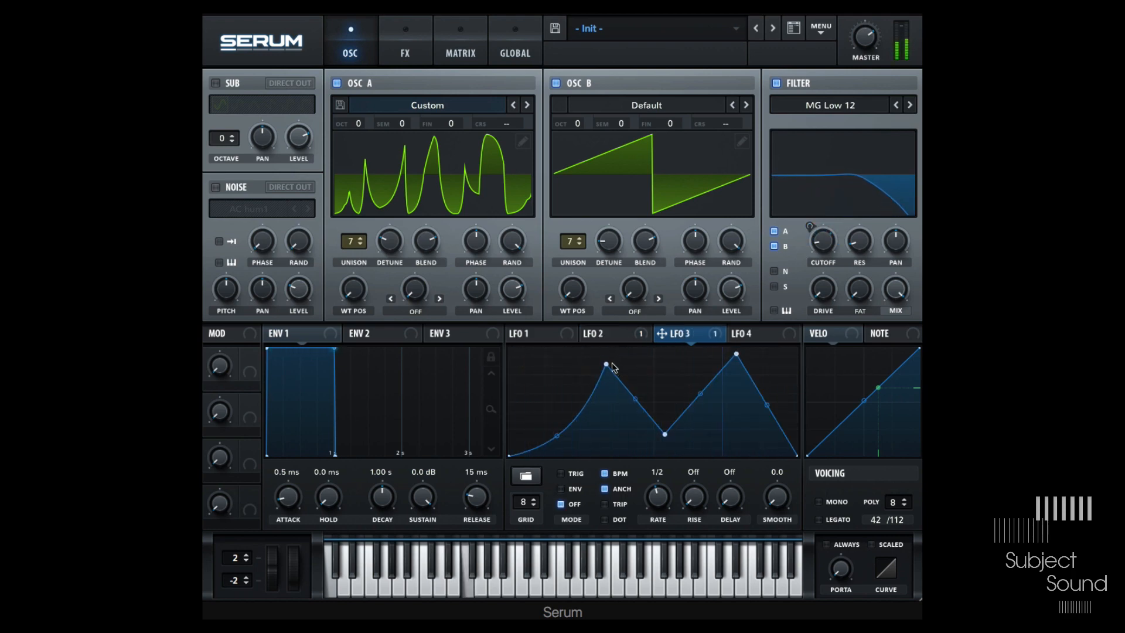
{"action": "left_click_drag", "start_coordinate": [607, 365], "coordinate": [582, 384]}
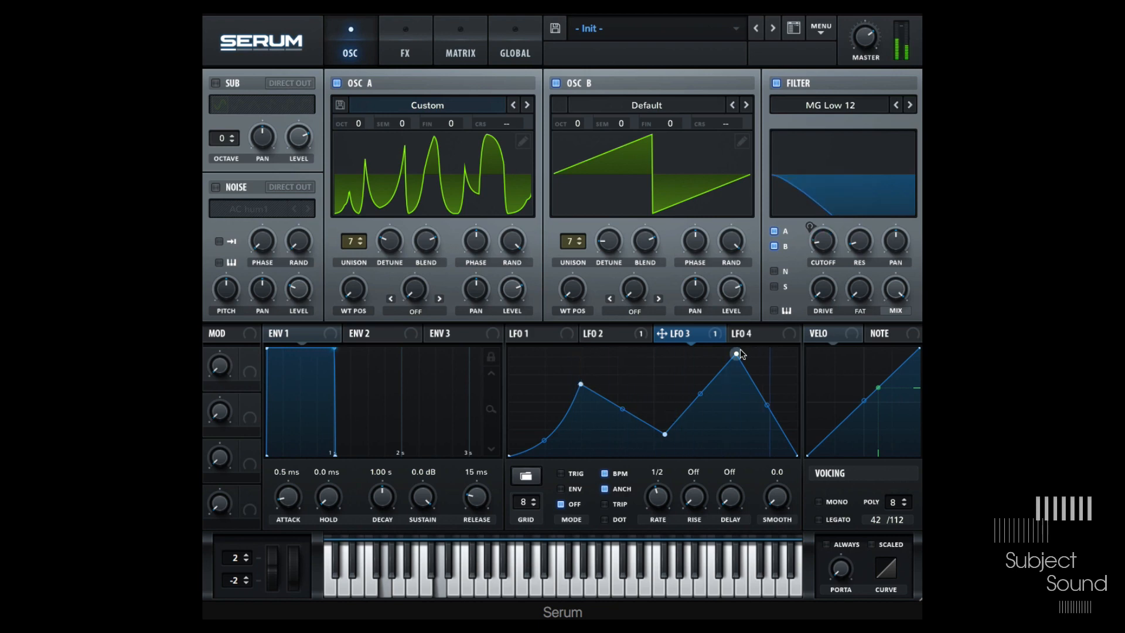
{"action": "left_click_drag", "start_coordinate": [736, 354], "coordinate": [724, 399]}
{"action": "left_click_drag", "start_coordinate": [664, 434], "coordinate": [653, 467]}
{"action": "left_click_drag", "start_coordinate": [616, 419], "coordinate": [616, 442]}
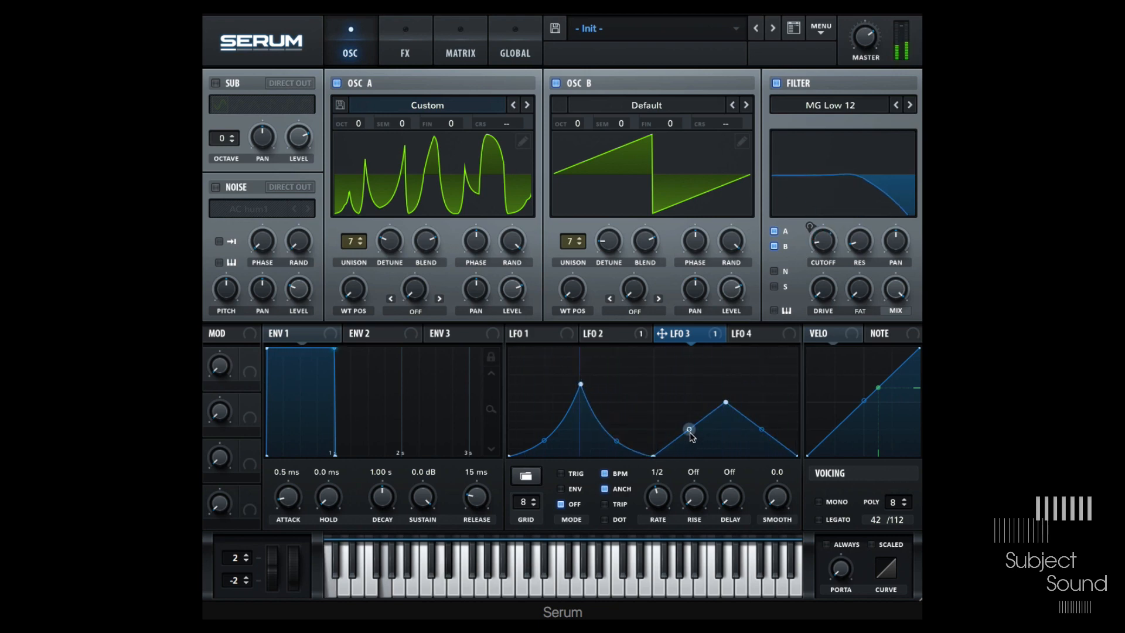
{"action": "left_click_drag", "start_coordinate": [689, 430], "coordinate": [699, 441]}
{"action": "left_click_drag", "start_coordinate": [731, 404], "coordinate": [727, 428]}
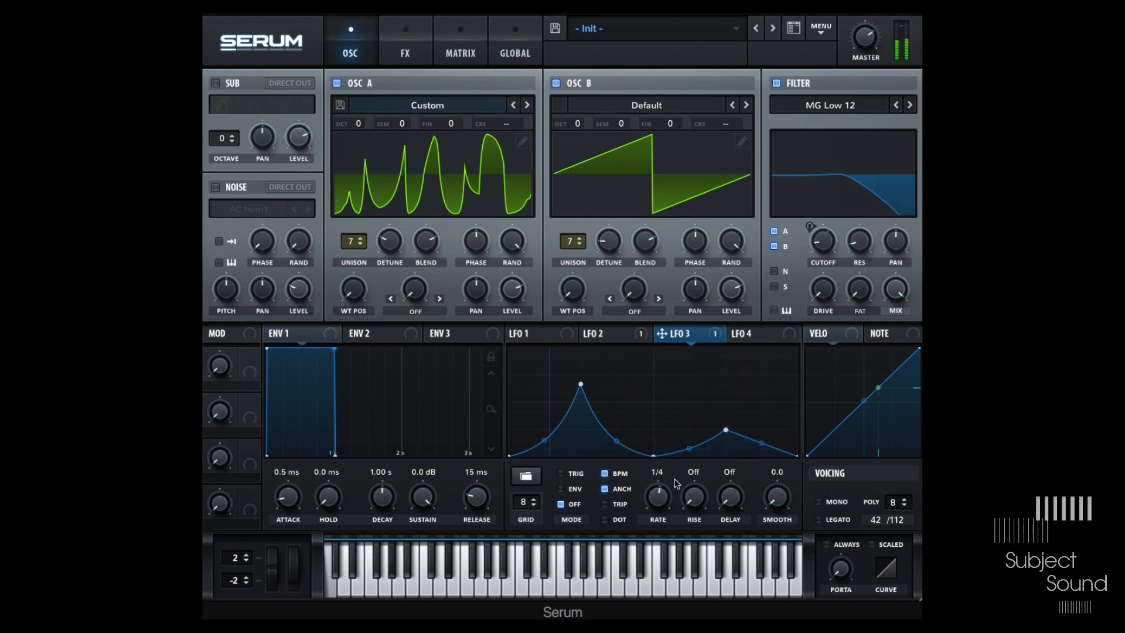
{"action": "left_click_drag", "start_coordinate": [660, 498], "coordinate": [651, 522]}
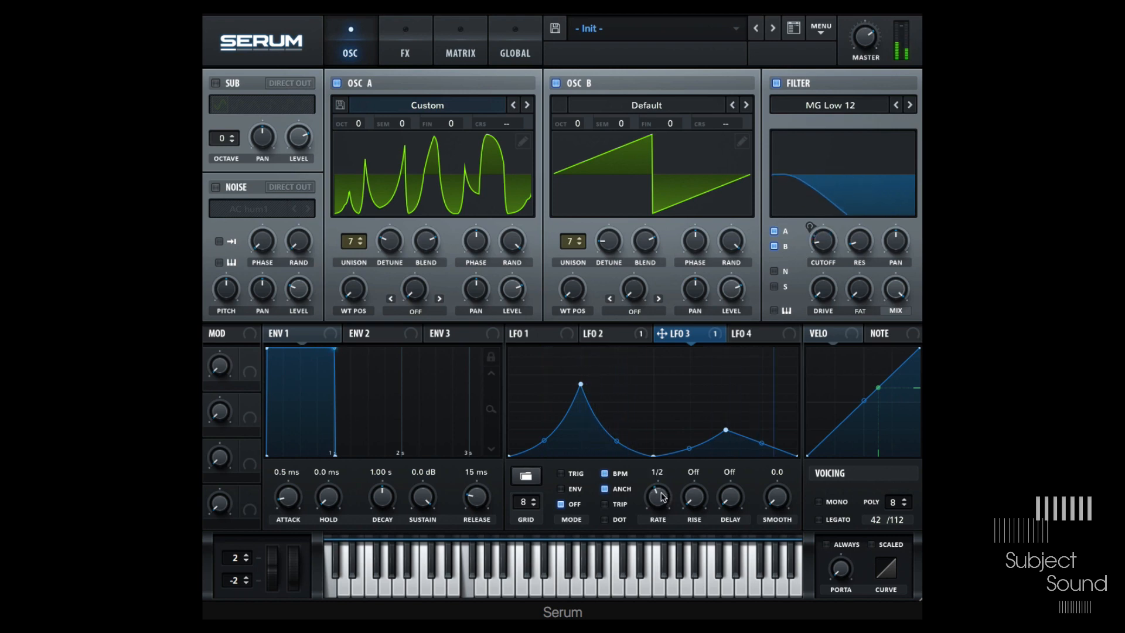
- Set LFO 3's rate to bar and modulate the X position of LFO 2's middle peak point with LFO 4
{"action": "left_click_drag", "start_coordinate": [662, 496], "coordinate": [657, 492]}
{"action": "left_click", "coordinate": [613, 334]}
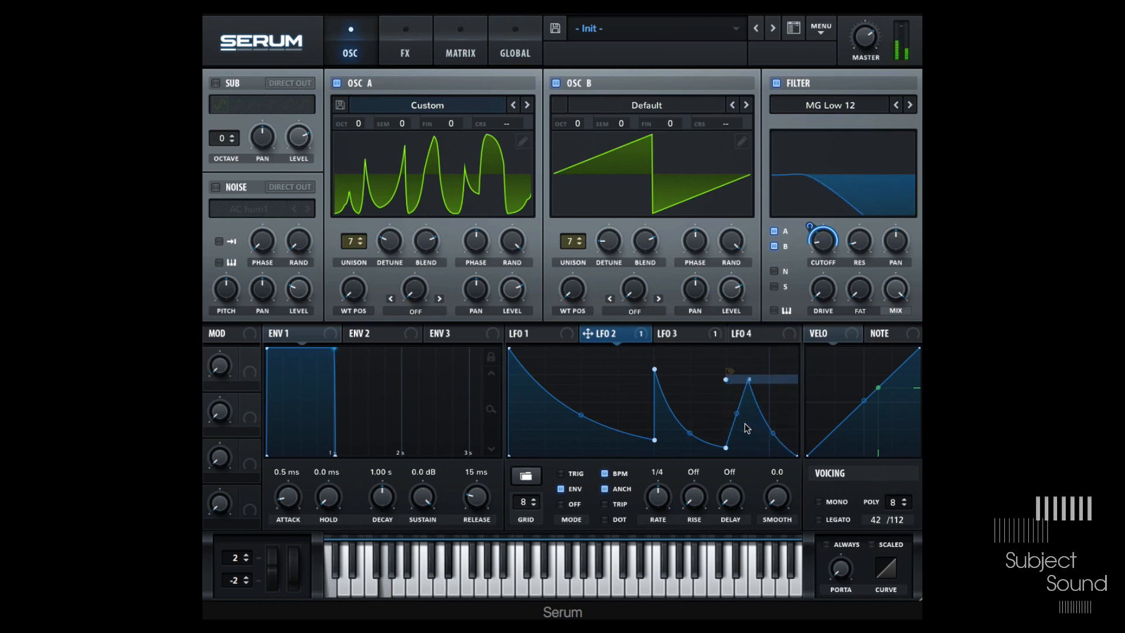
{"action": "right_click", "coordinate": [656, 371]}
{"action": "mouse_move", "coordinate": [734, 426]}
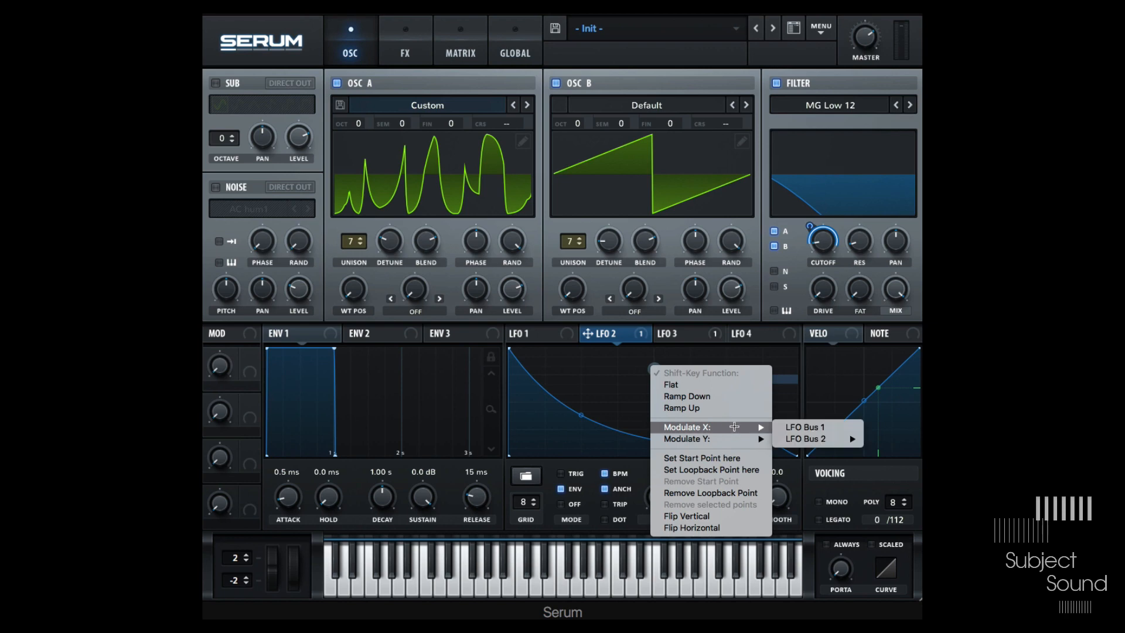
{"action": "mouse_move", "coordinate": [820, 438]}
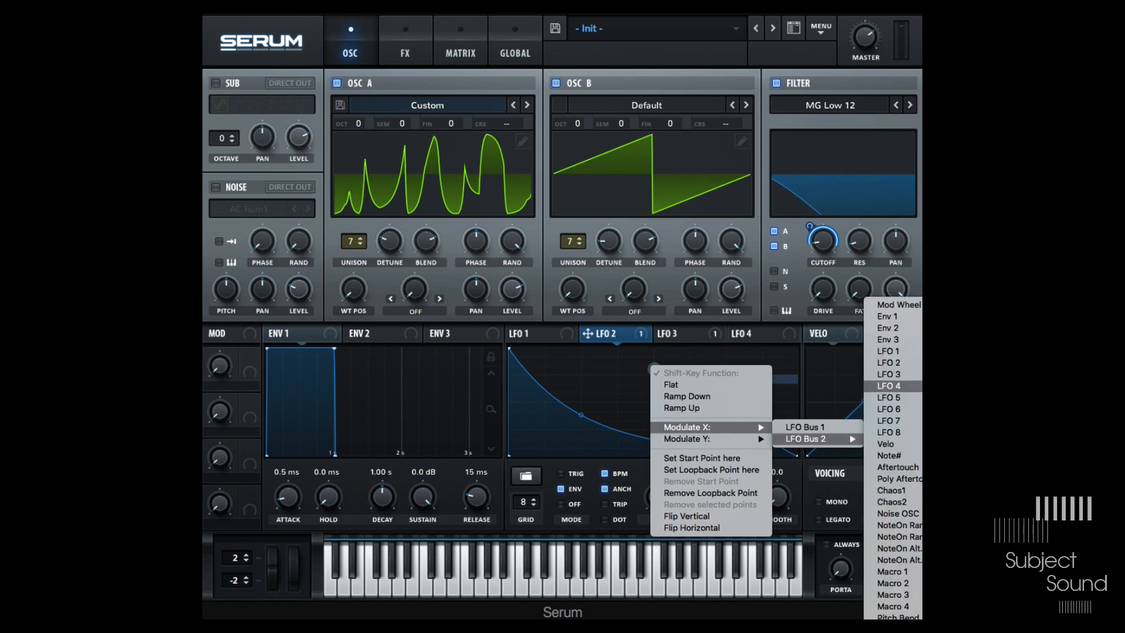
{"action": "left_click", "coordinate": [888, 385]}
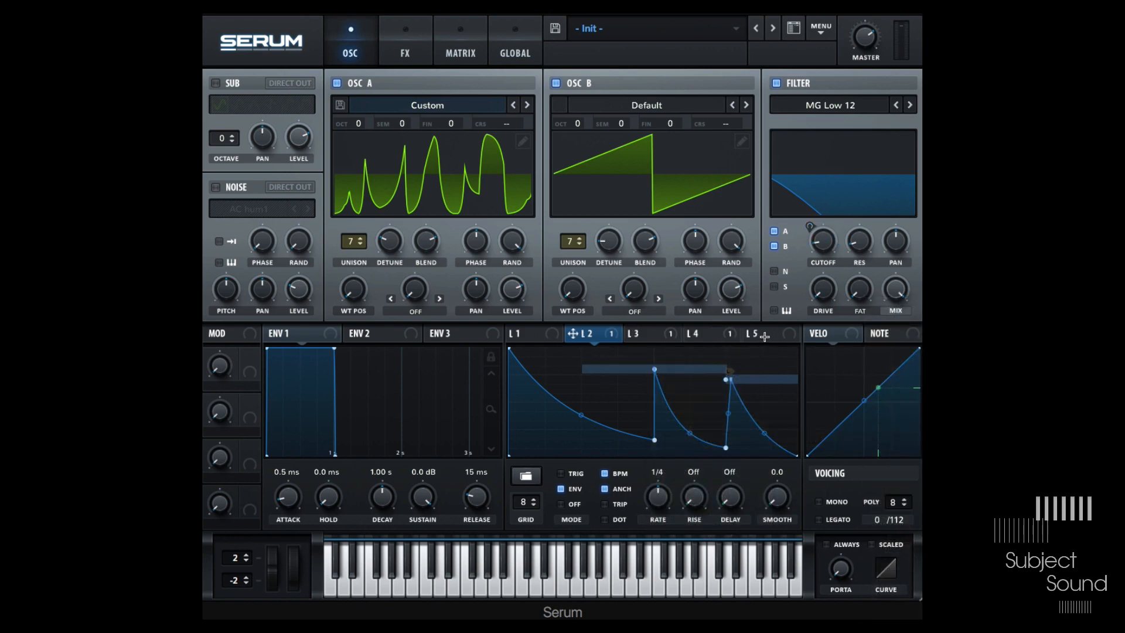
- Reshape LFO 4's triangle into a low ramp rising to a late, short peak
{"action": "left_click", "coordinate": [463, 50]}
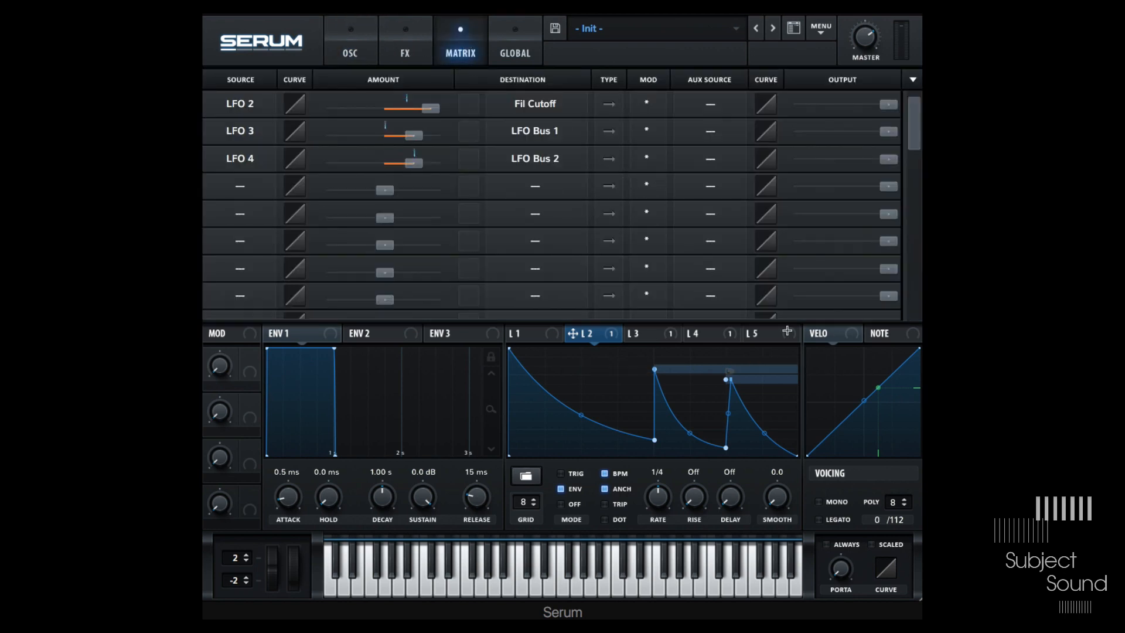
{"action": "left_click", "coordinate": [717, 335]}
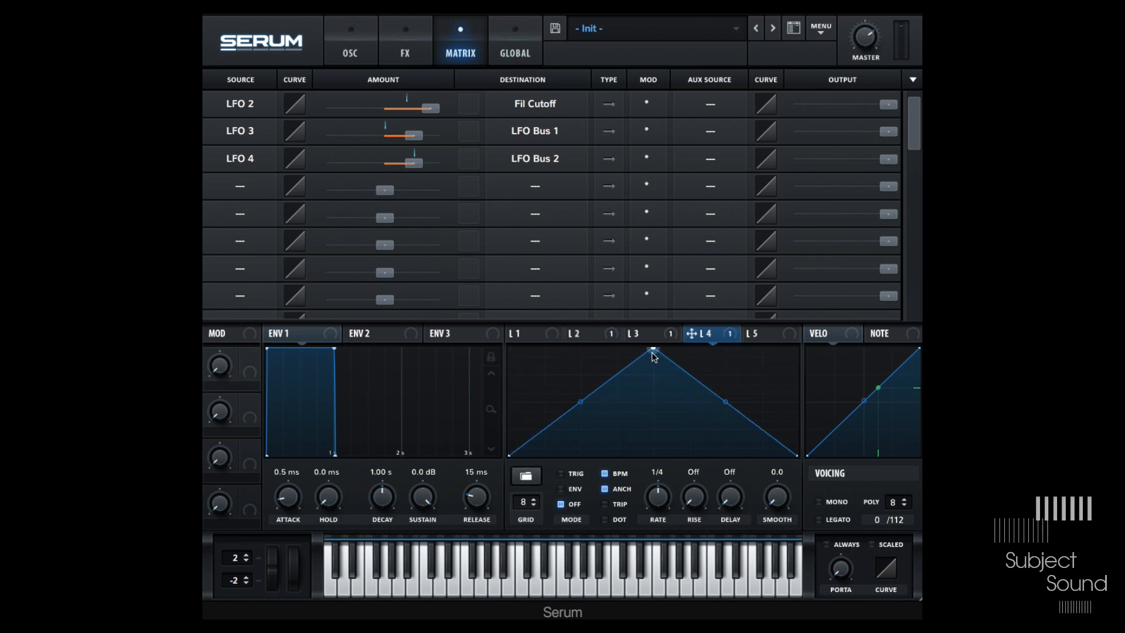
{"action": "left_click_drag", "start_coordinate": [653, 353], "coordinate": [754, 417]}
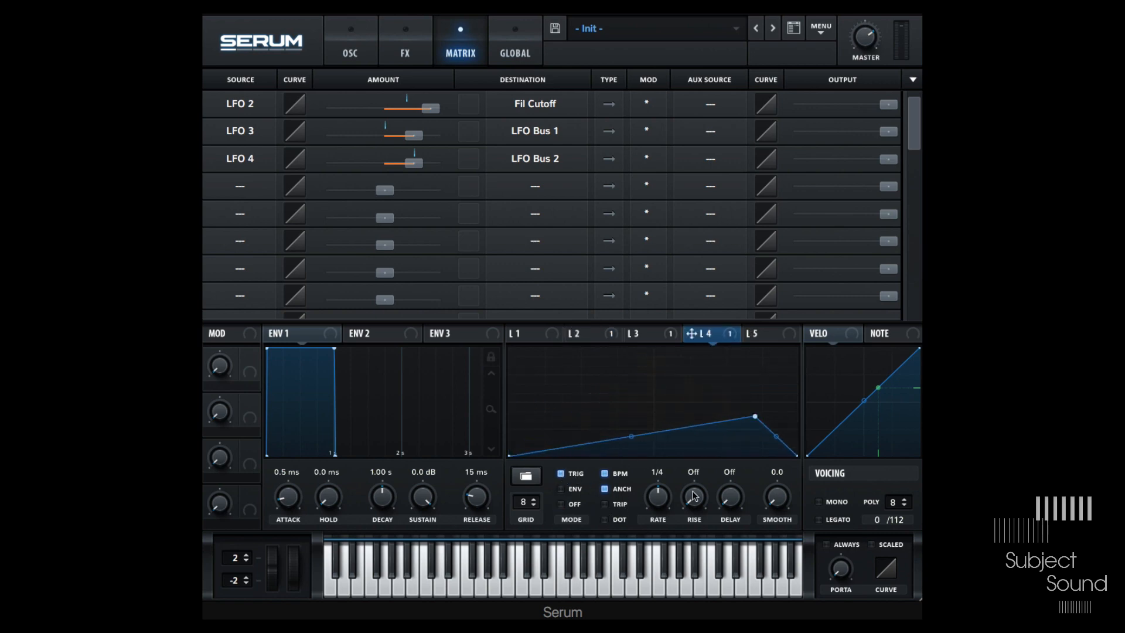
{"action": "left_click", "coordinate": [578, 331]}
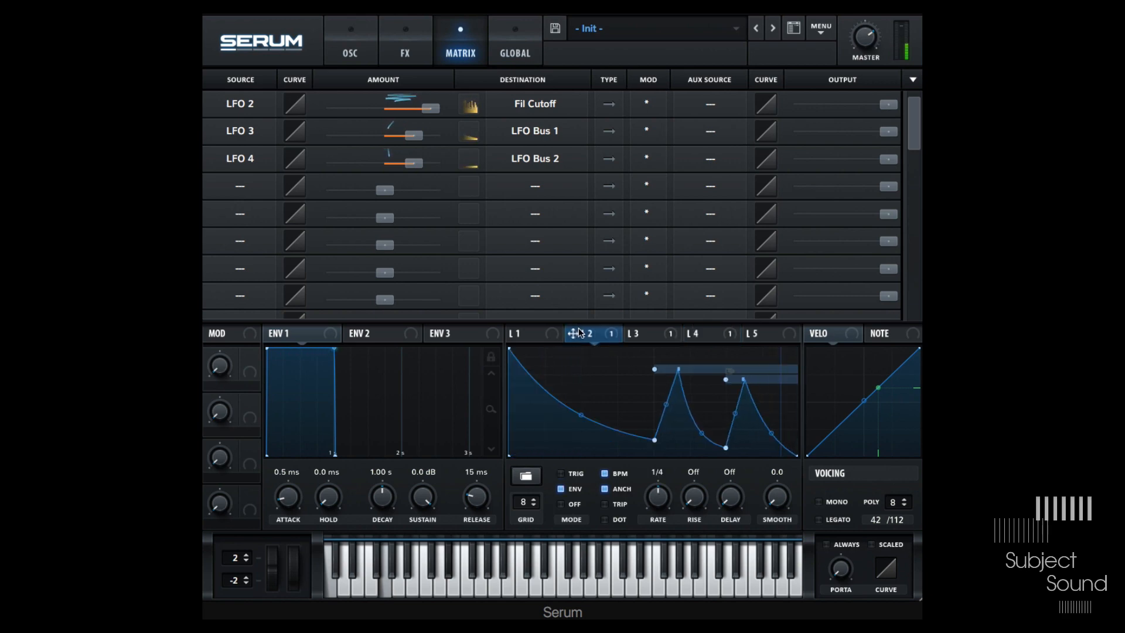
- Raise LFO 4's peak and bend its ramp downward, then compare the LFO 3 and LFO 2 shapes
{"action": "left_click", "coordinate": [697, 333]}
{"action": "left_click_drag", "start_coordinate": [756, 417], "coordinate": [759, 390]}
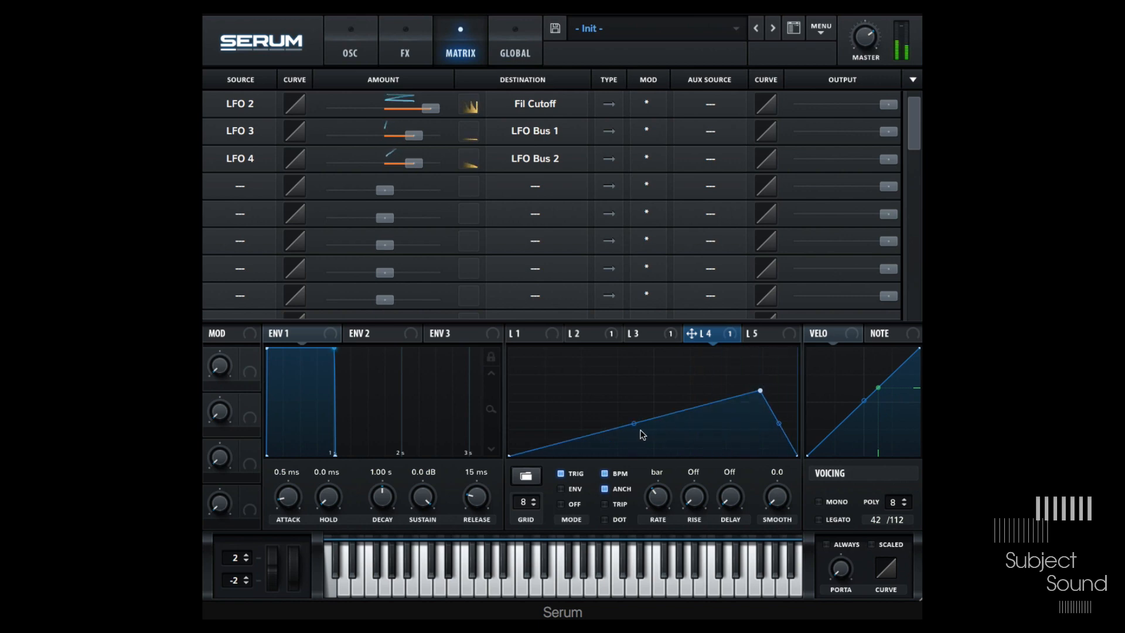
{"action": "left_click_drag", "start_coordinate": [634, 424], "coordinate": [635, 440]}
{"action": "left_click_drag", "start_coordinate": [760, 390], "coordinate": [762, 373]}
{"action": "left_click", "coordinate": [637, 333]}
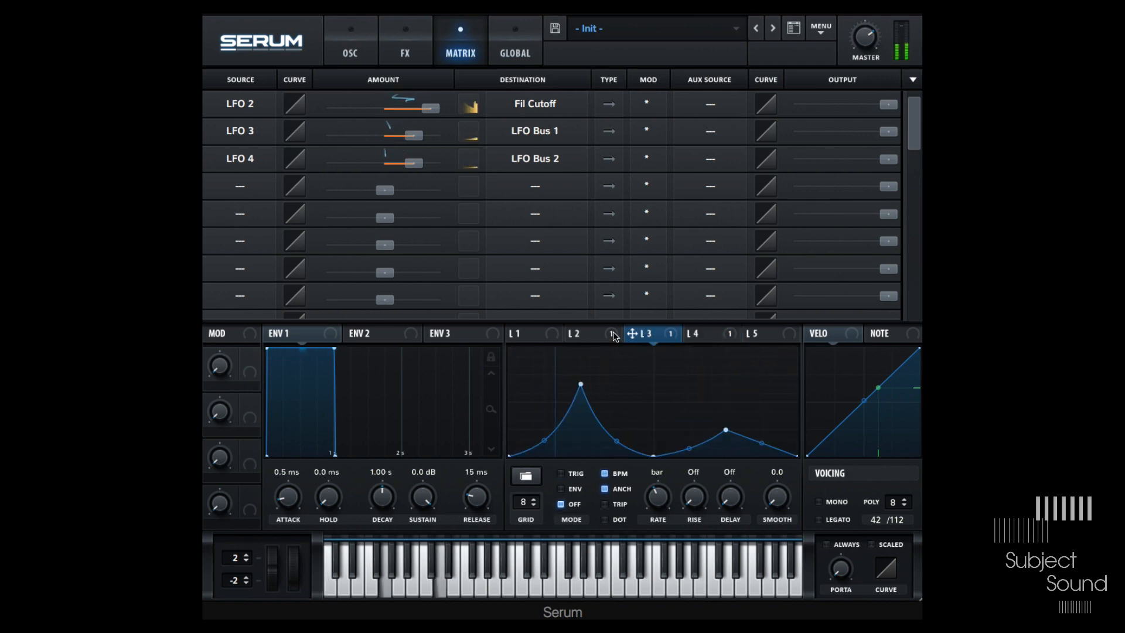
{"action": "left_click", "coordinate": [589, 335]}
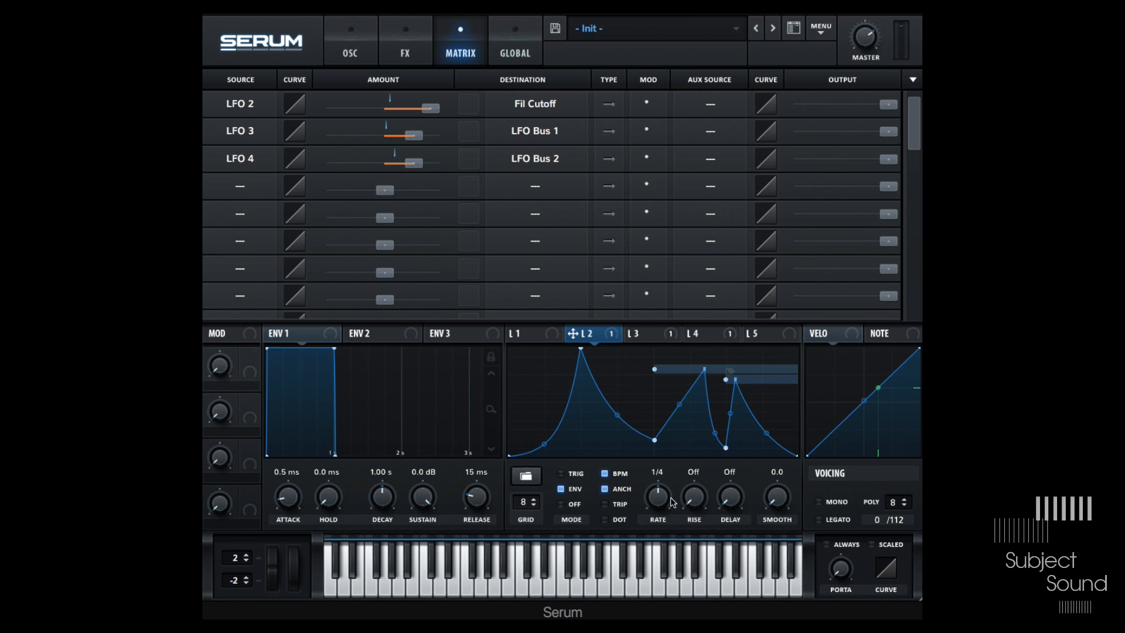
- Assign Macro 1 to LFO 2's middle peak point and set that modulation amount fully negative
{"action": "left_click_drag", "start_coordinate": [243, 360], "coordinate": [656, 385]}
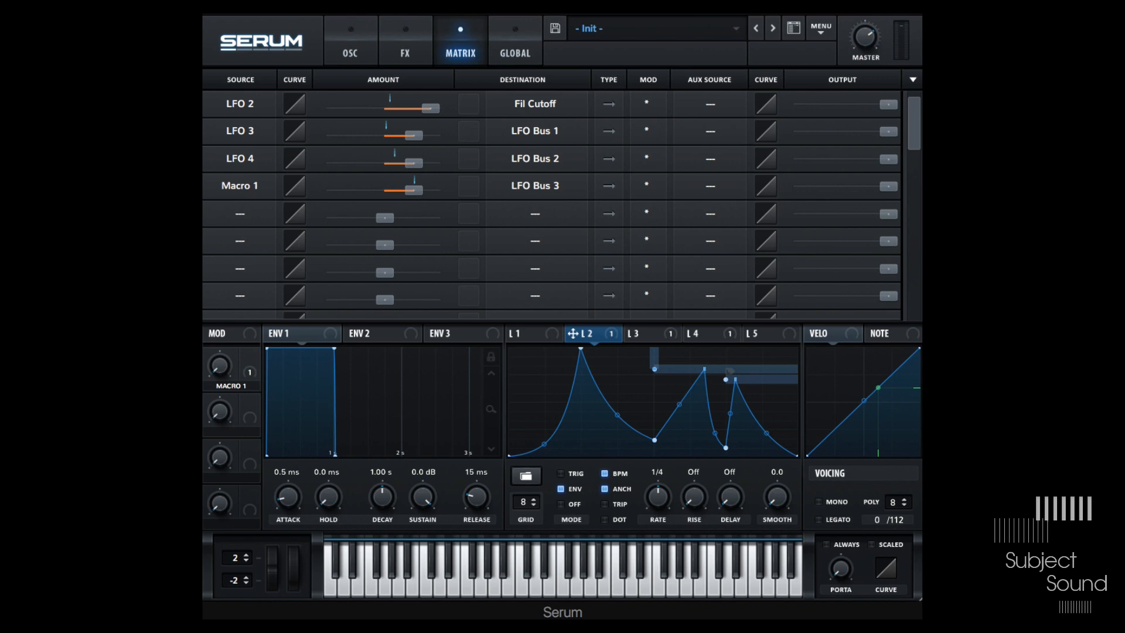
{"action": "left_click_drag", "start_coordinate": [417, 195], "coordinate": [233, 203]}
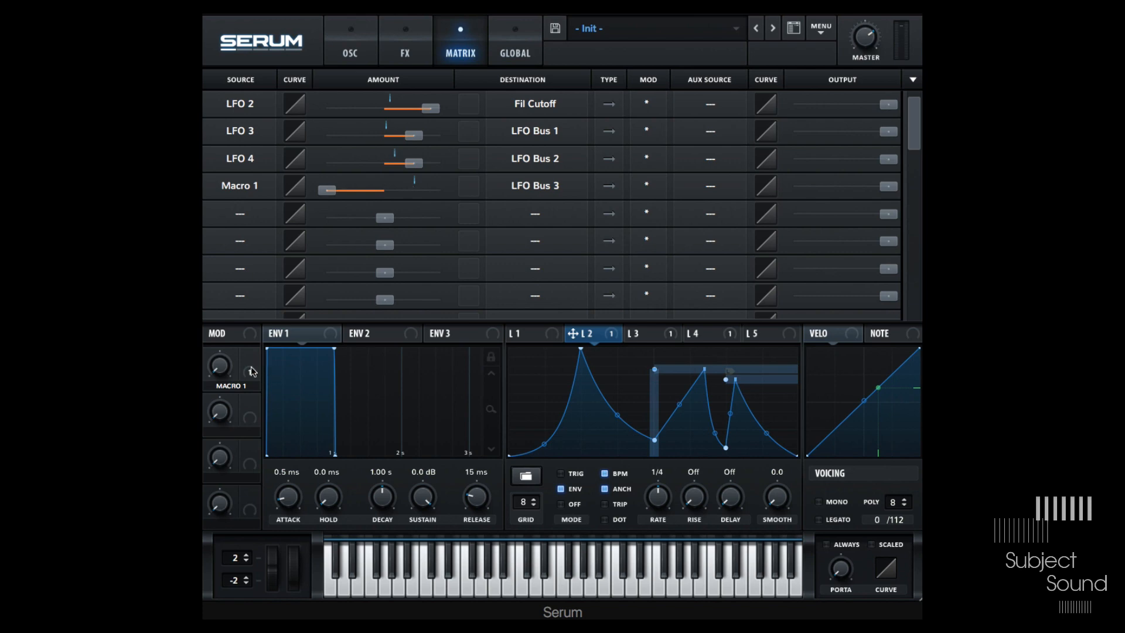
- Assign Macro 1 to LFO 2's second peak with a fully negative amount, and turn Macro 1 up
{"action": "left_click_drag", "start_coordinate": [250, 357], "coordinate": [727, 391]}
{"action": "left_click_drag", "start_coordinate": [412, 222], "coordinate": [247, 302]}
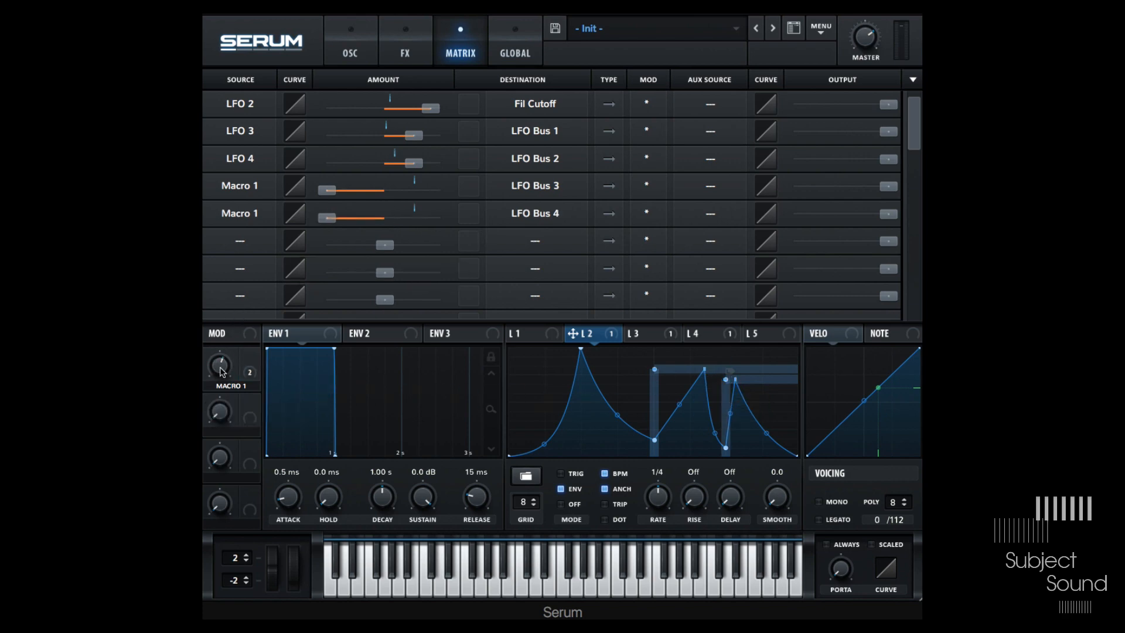
{"action": "left_click_drag", "start_coordinate": [238, 360], "coordinate": [255, 415]}
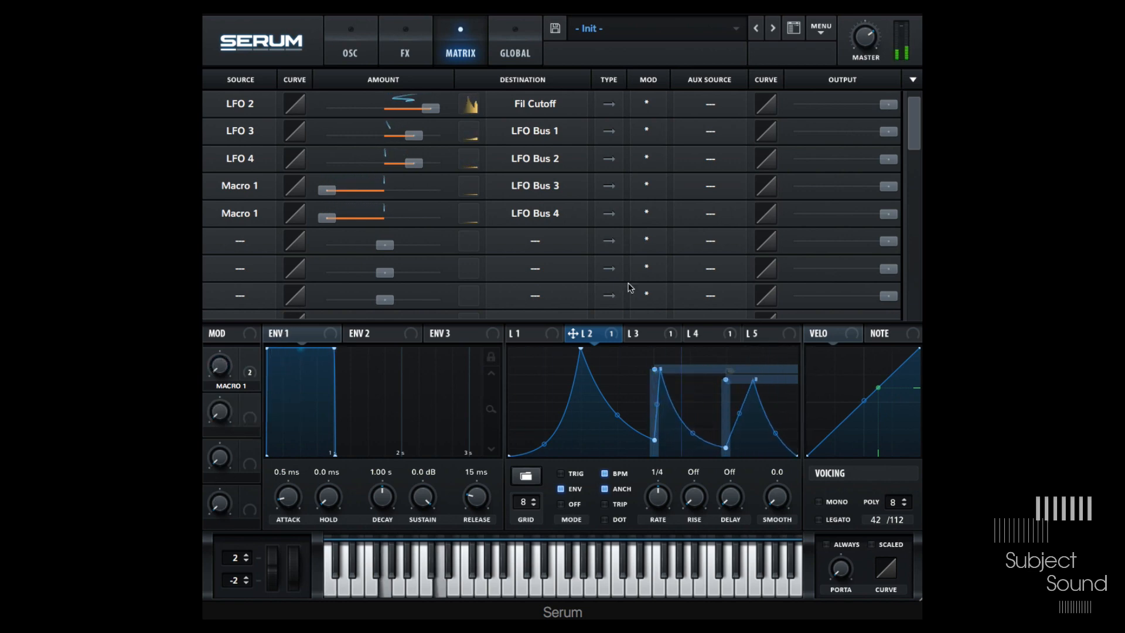
- Raise the middle valley point of LFO 3's shape
{"action": "left_click", "coordinate": [662, 335]}
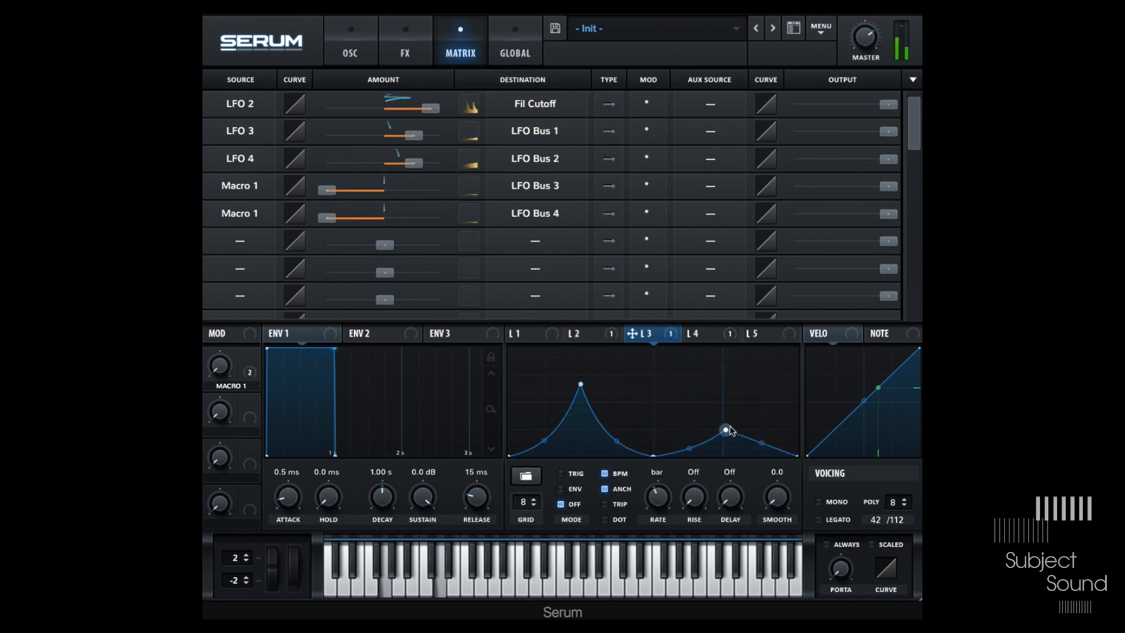
{"action": "left_click_drag", "start_coordinate": [656, 458], "coordinate": [653, 421]}
- Reshape LFO 2's right half by moving its valley and second peak points left, upward and right
{"action": "left_click", "coordinate": [410, 50]}
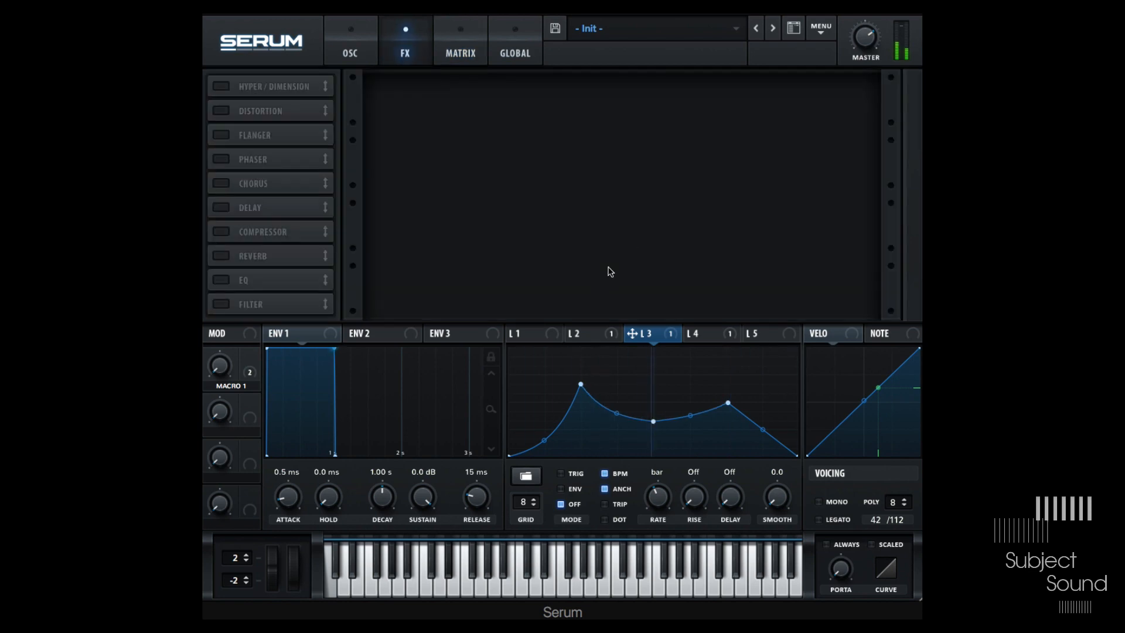
{"action": "left_click", "coordinate": [546, 332]}
{"action": "left_click", "coordinate": [349, 54]}
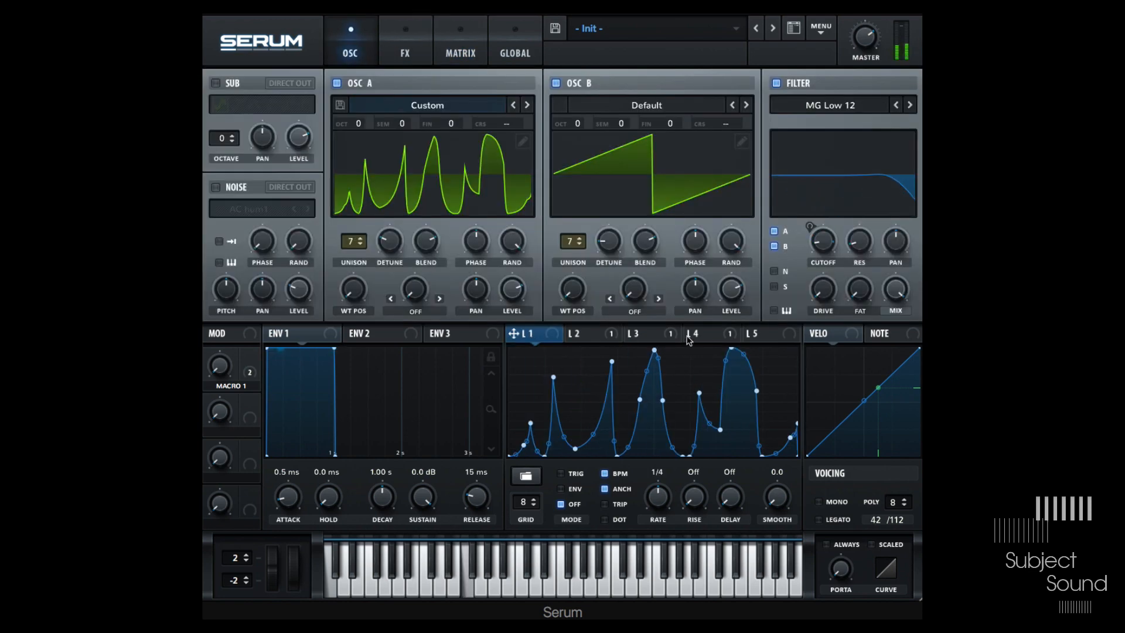
{"action": "left_click", "coordinate": [595, 335]}
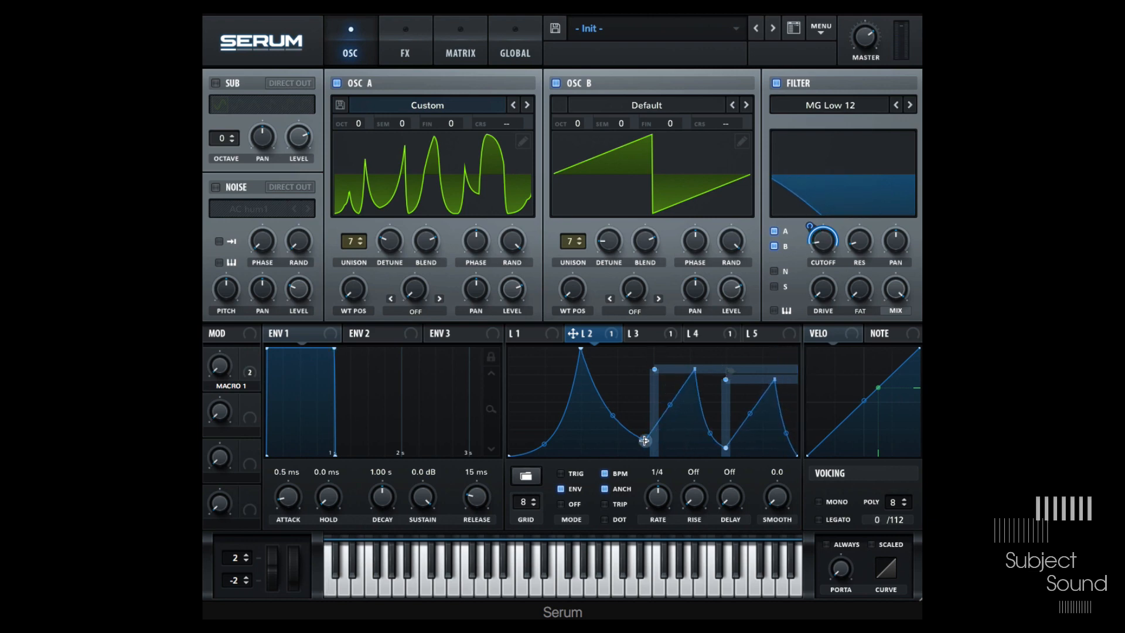
{"action": "left_click_drag", "start_coordinate": [726, 448], "coordinate": [694, 442]}
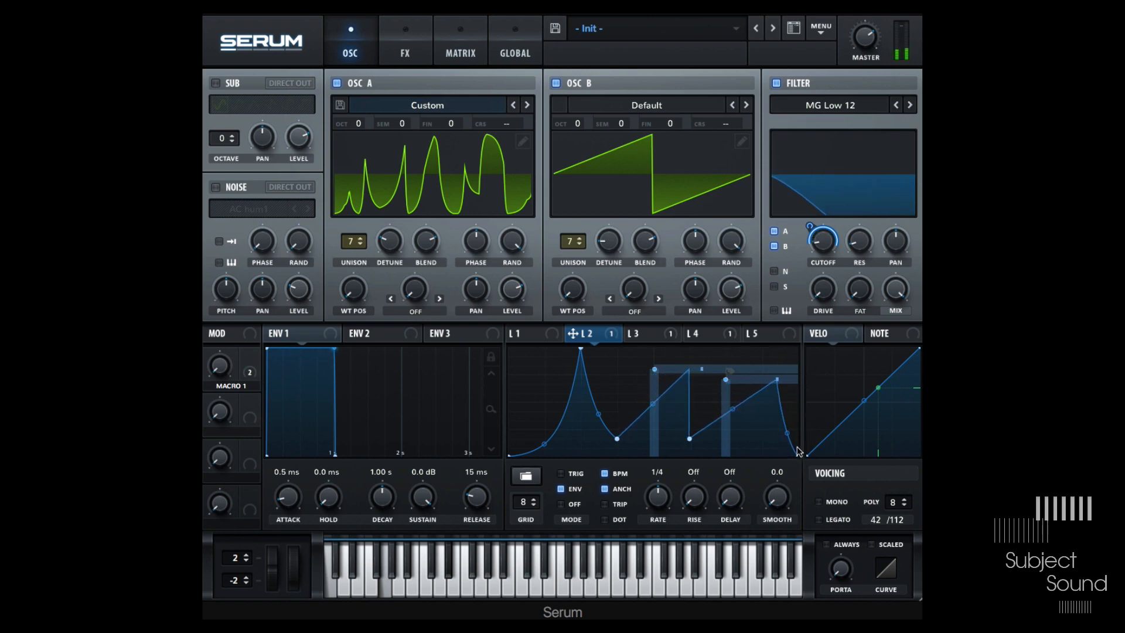
{"action": "left_click_drag", "start_coordinate": [725, 380], "coordinate": [688, 352]}
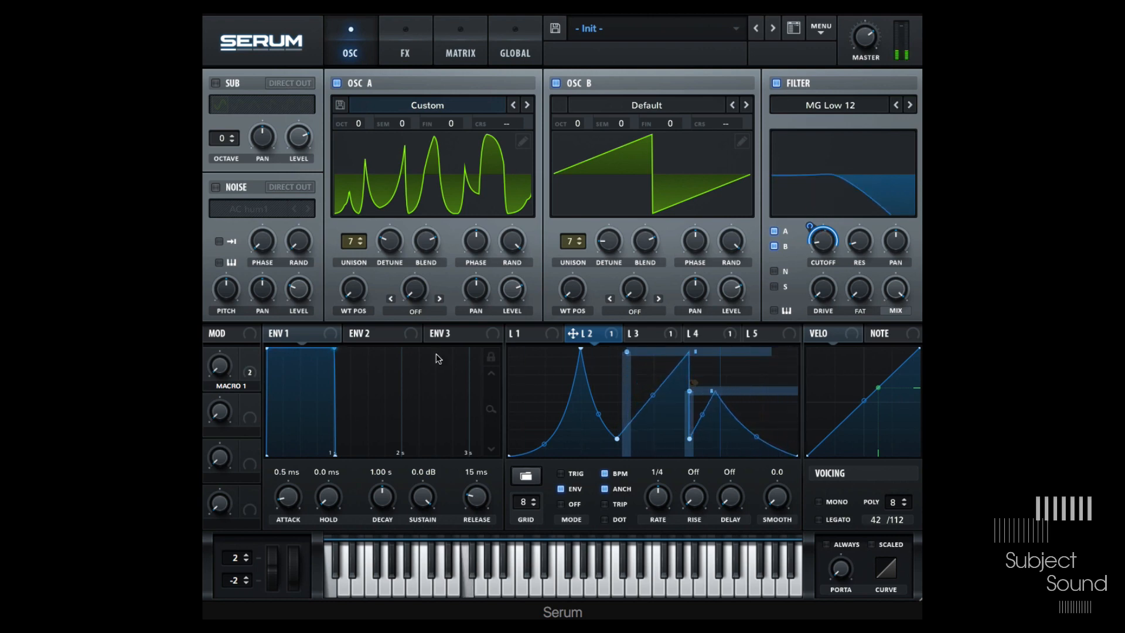
{"action": "left_click_drag", "start_coordinate": [690, 391], "coordinate": [754, 379]}
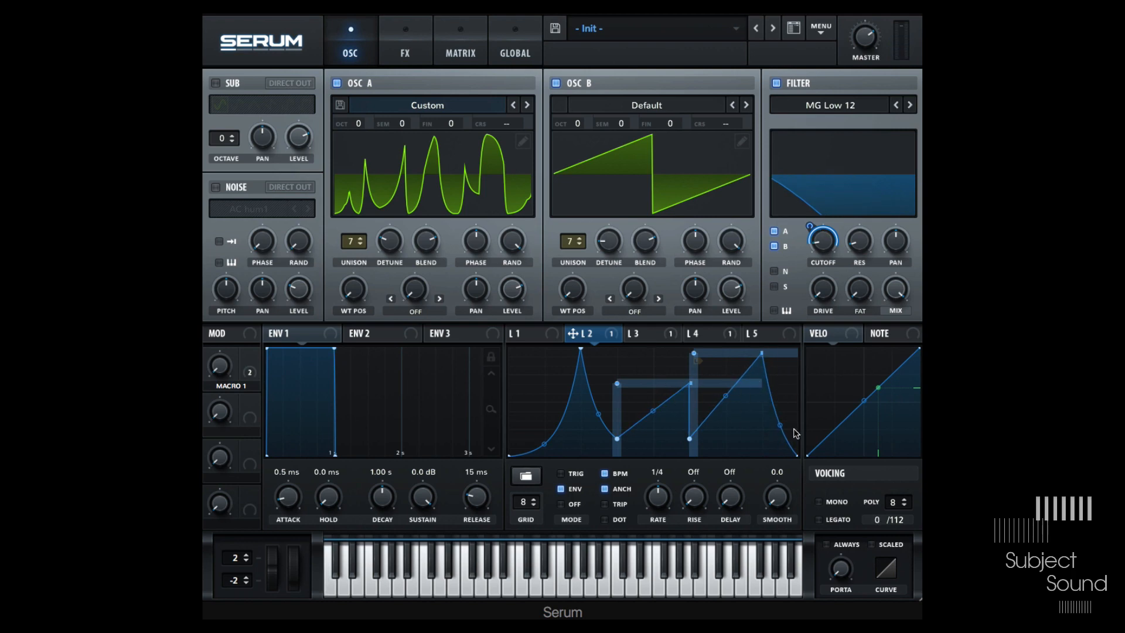